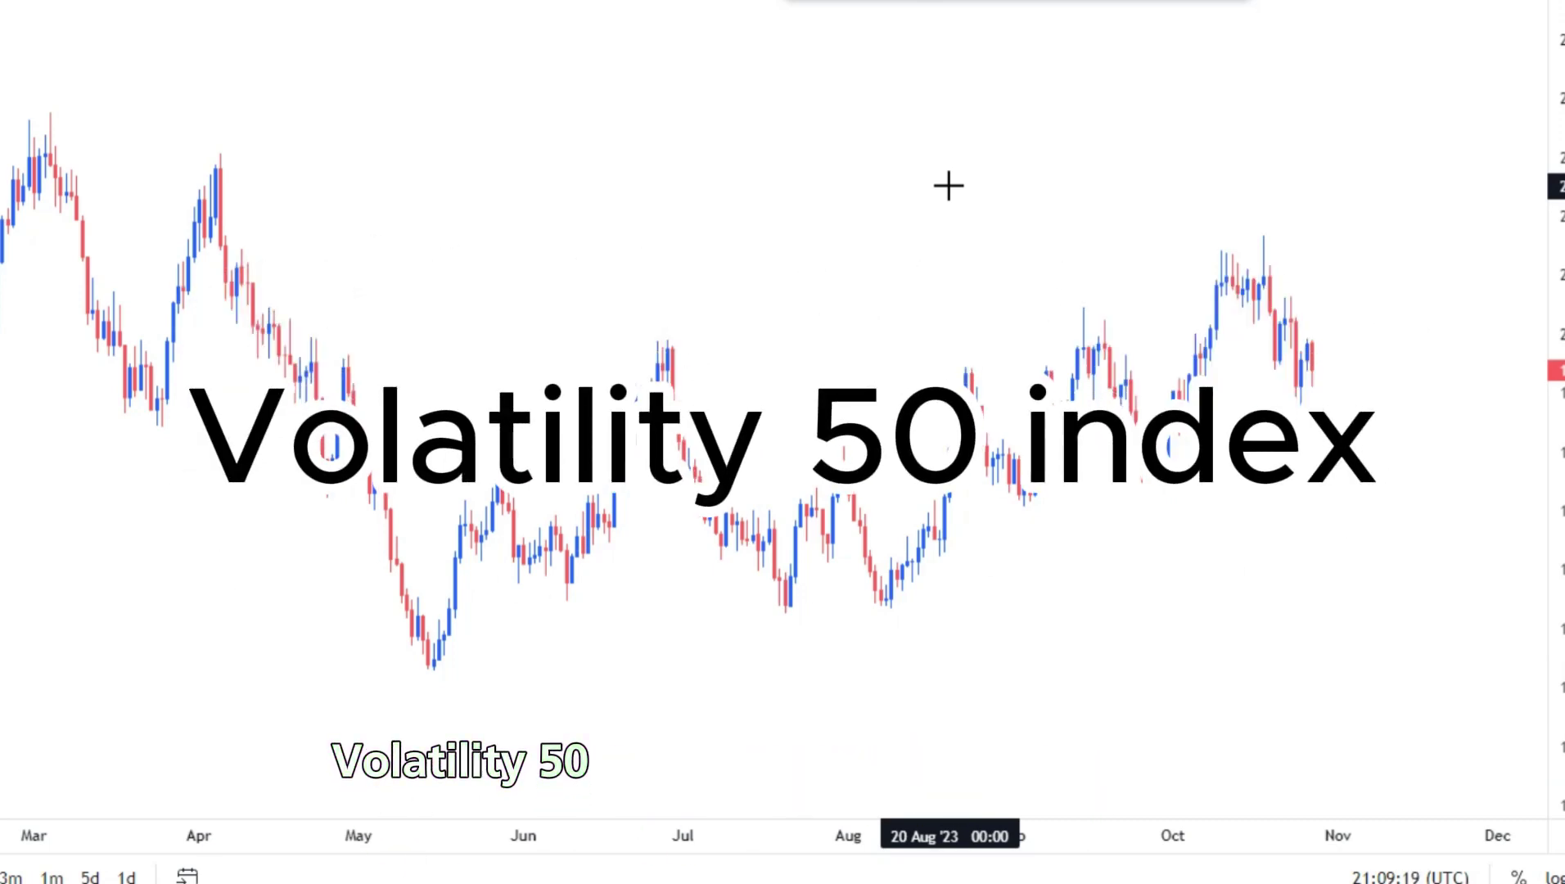
Draw a rising trend line beneath the swing lows, from the 8 August '23 low to about 16 November '23
scroll(948, 211, up, 1)
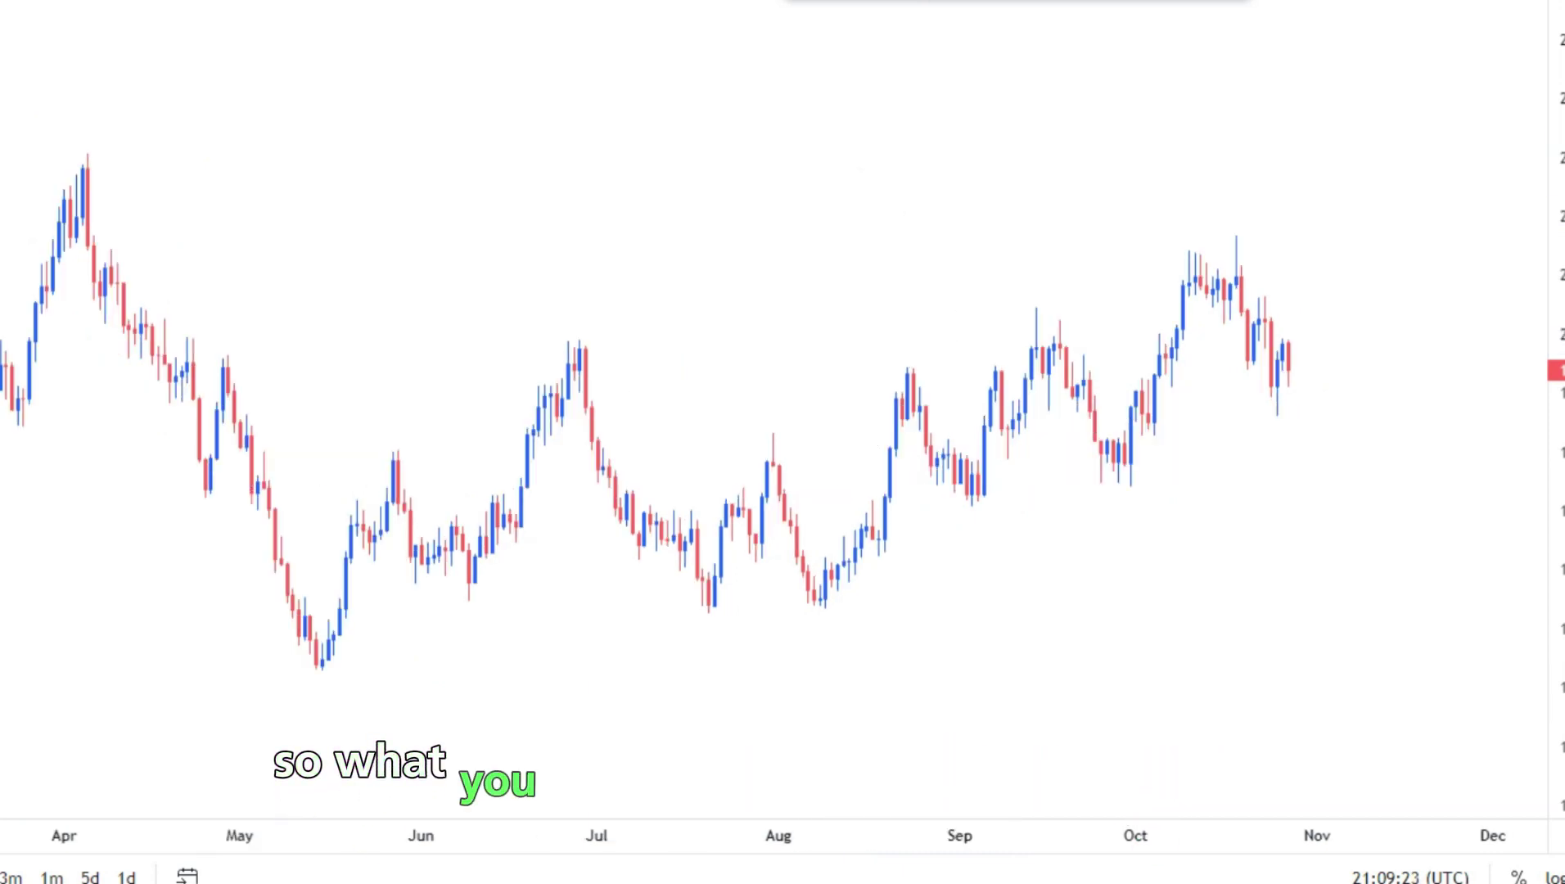
drag(1557, 385, 1557, 455)
drag(1176, 509, 1051, 503)
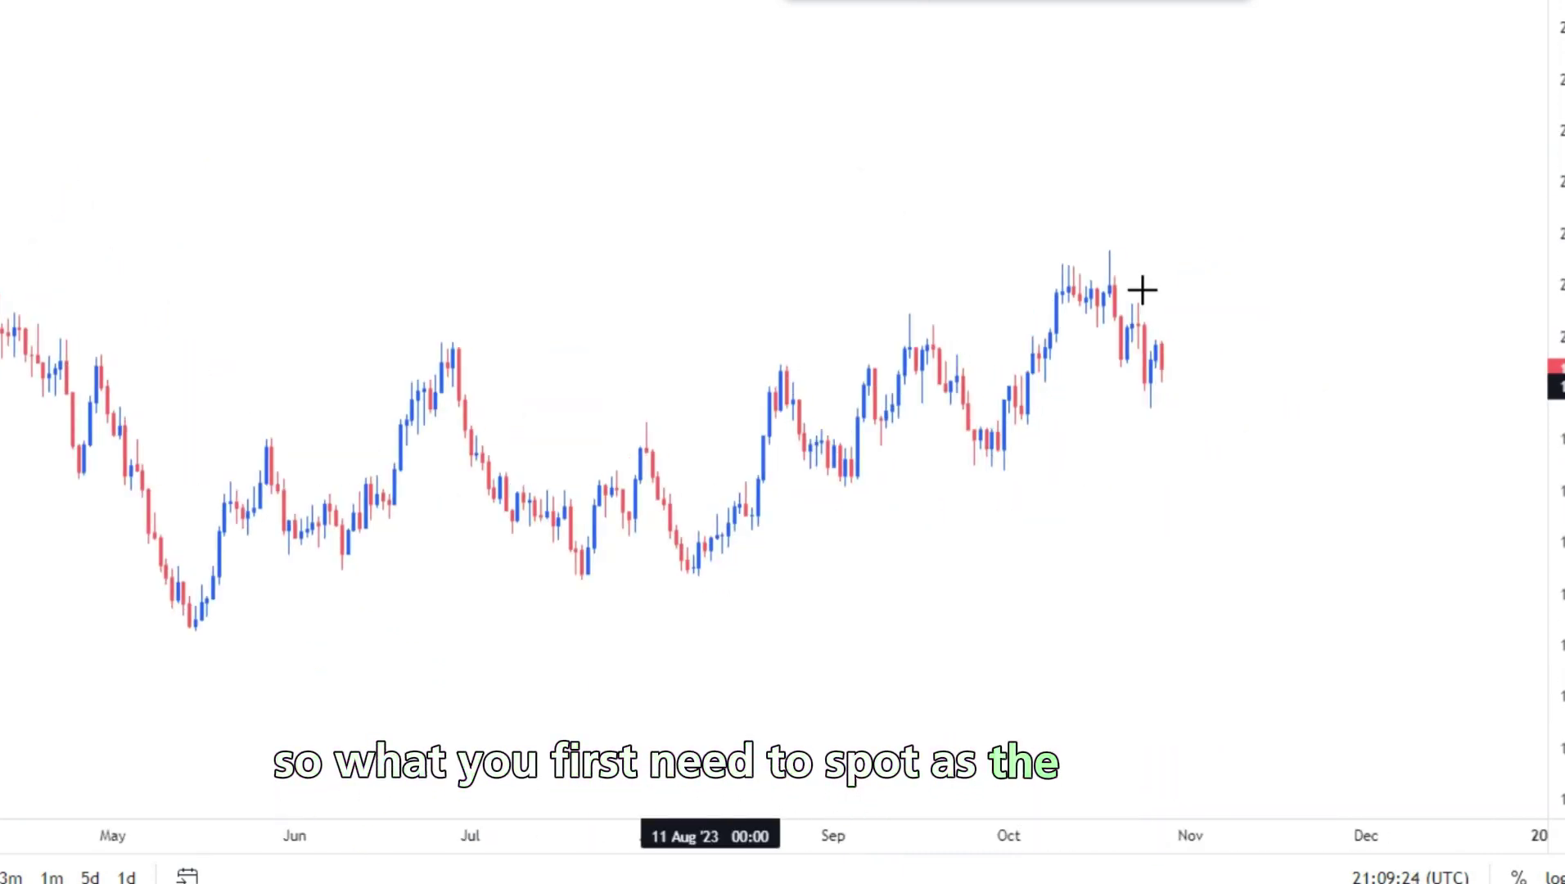
scroll(1047, 385, left, 3)
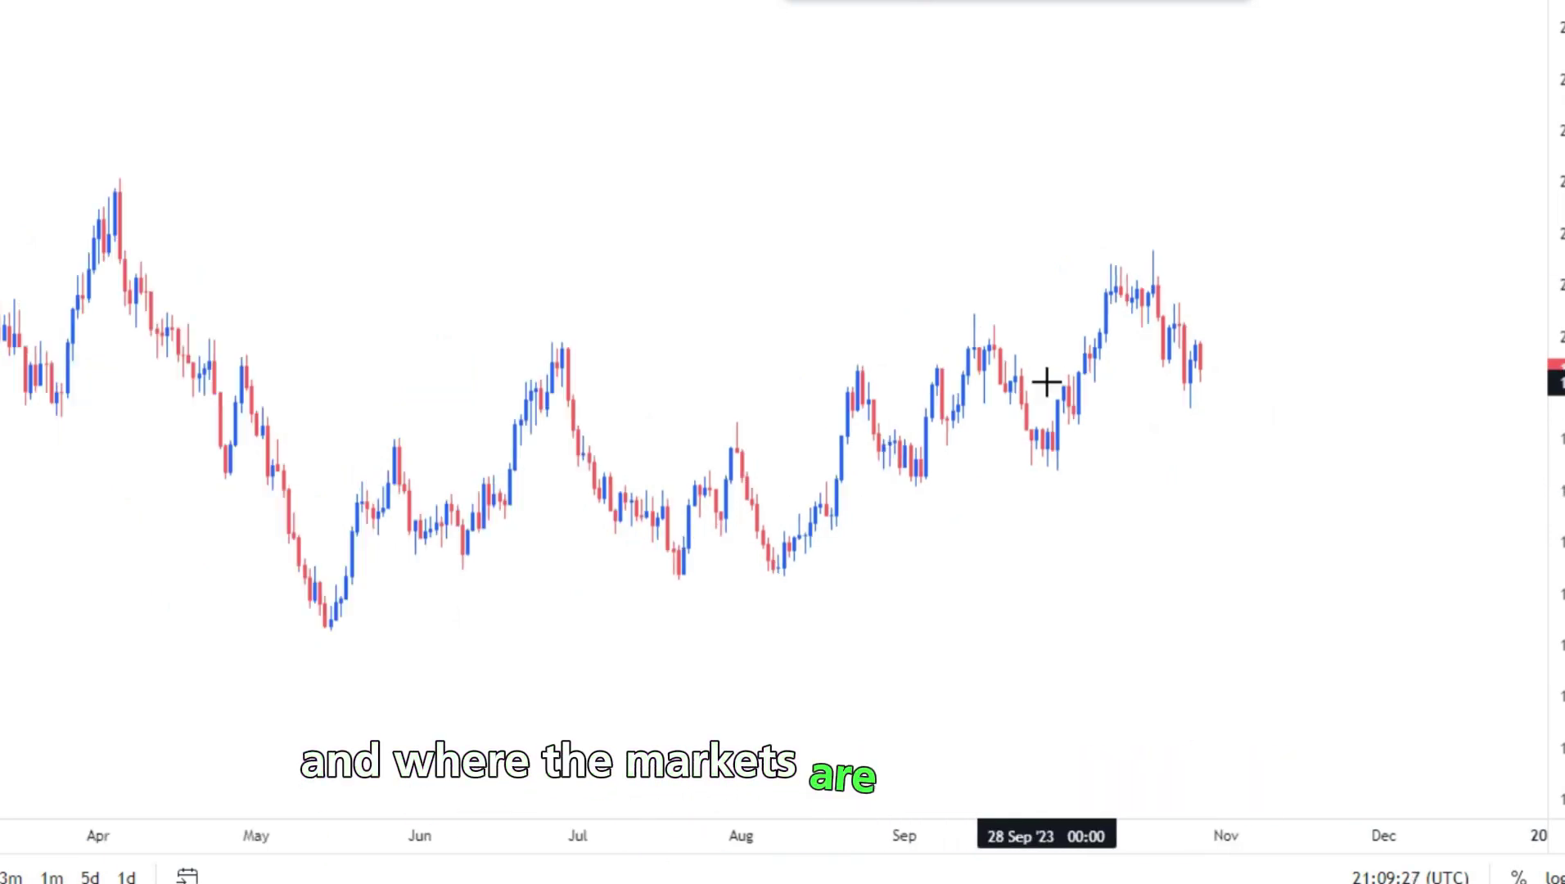
click(779, 581)
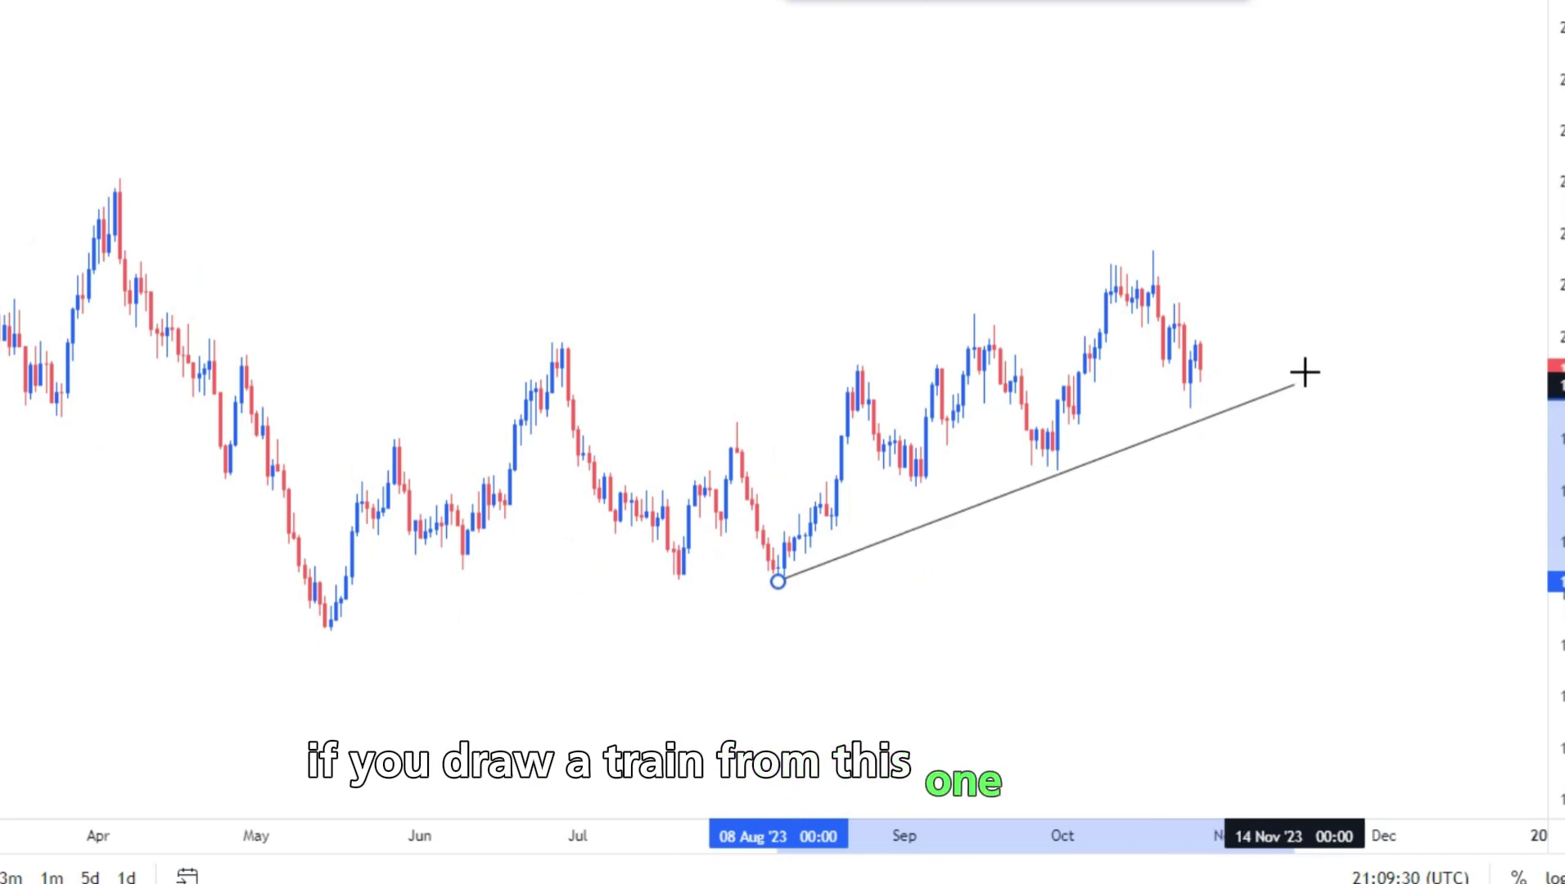
click(1331, 444)
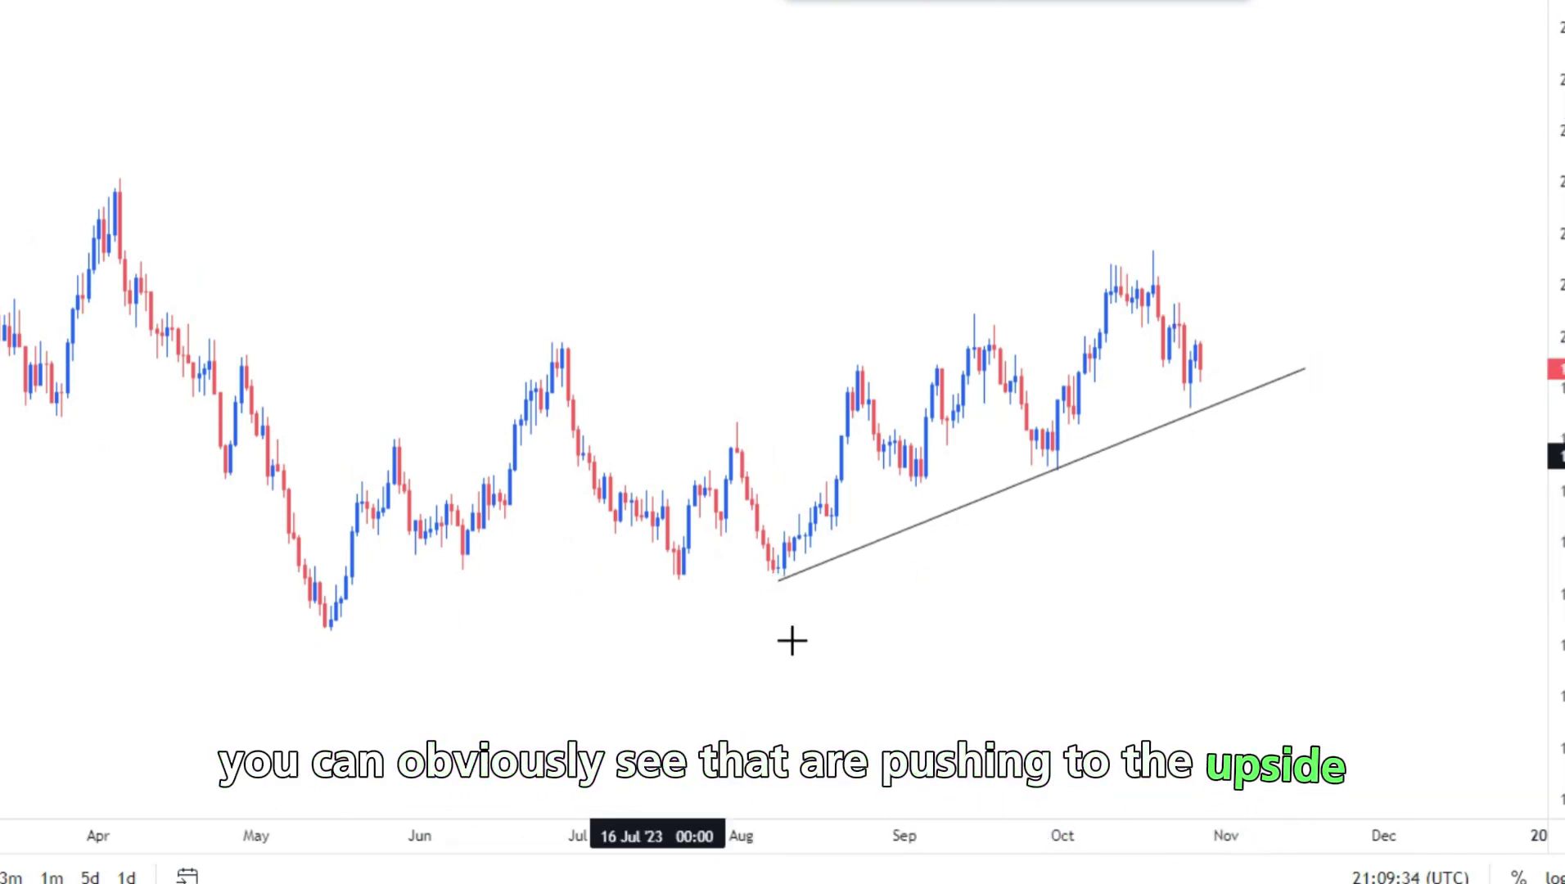
Brush circles around the trend line's August, late-September and late-October touches, and delete the late-October circle
drag(787, 588, 804, 562)
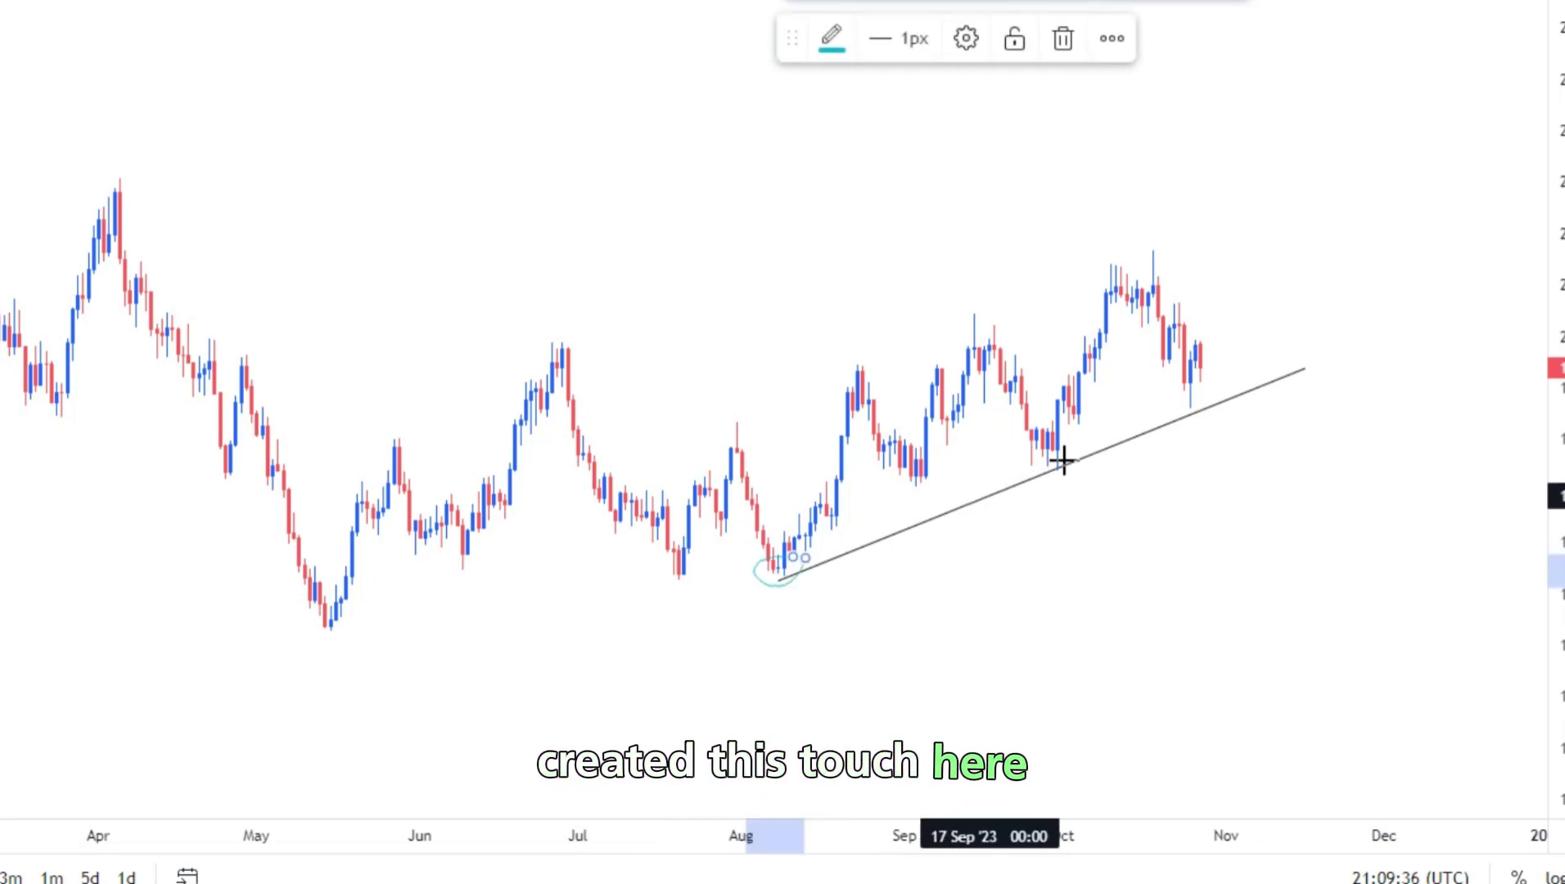
mouse_move(1058, 458)
mouse_down()
mouse_move(1038, 493)
mouse_move(1074, 487)
mouse_move(1061, 460)
mouse_up()
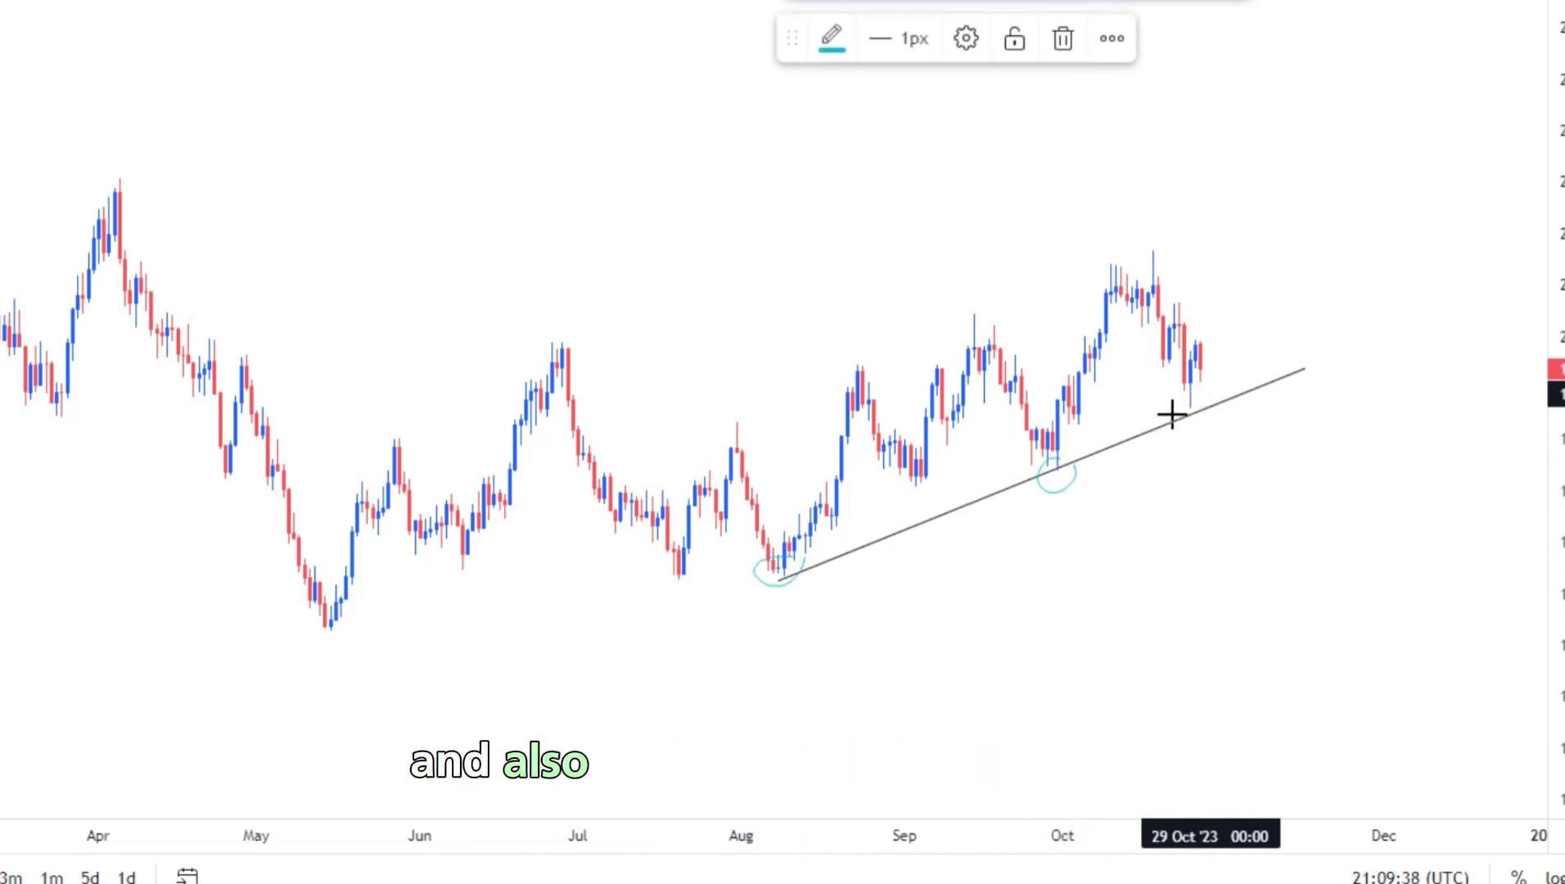
drag(1224, 408, 1179, 413)
click(1062, 38)
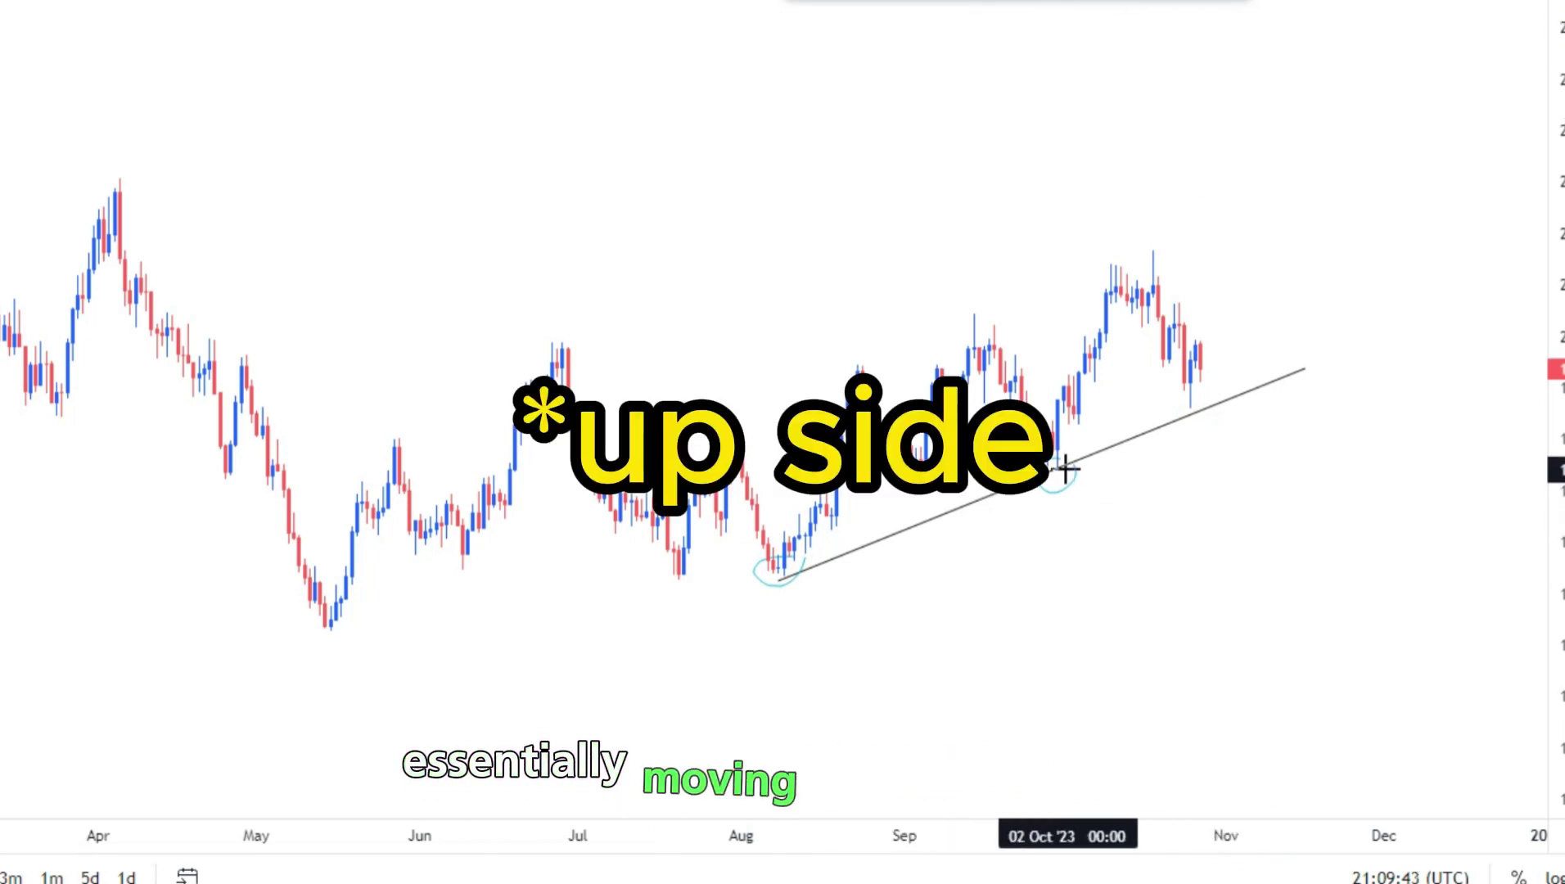
Place two horizontal rays, one at the 7 October '23 swing low and one at the lower early-October swing low
click(1093, 378)
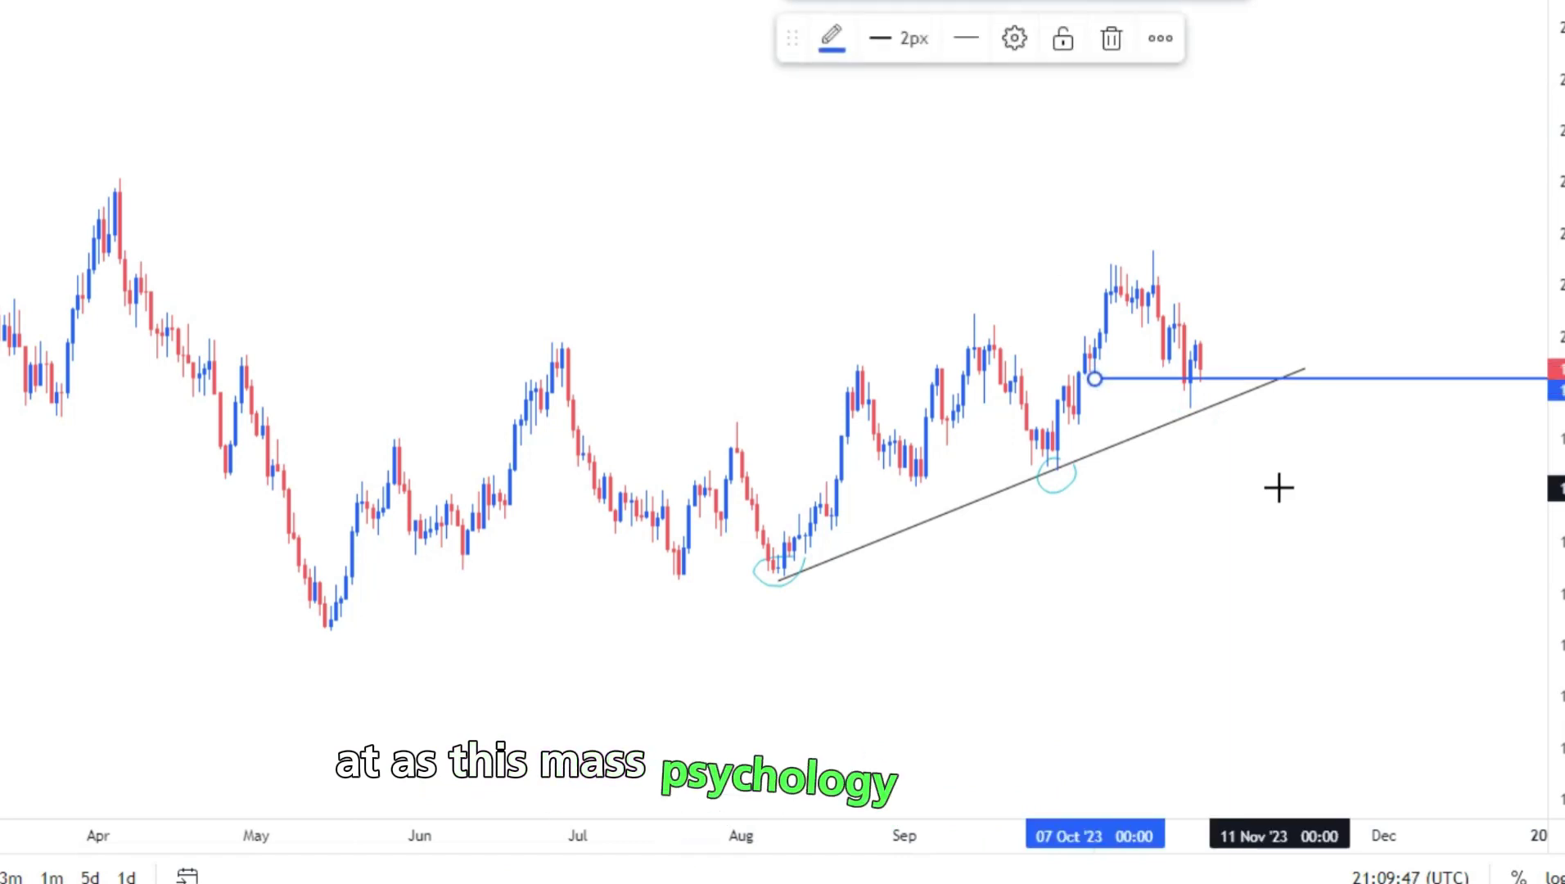
click(1264, 450)
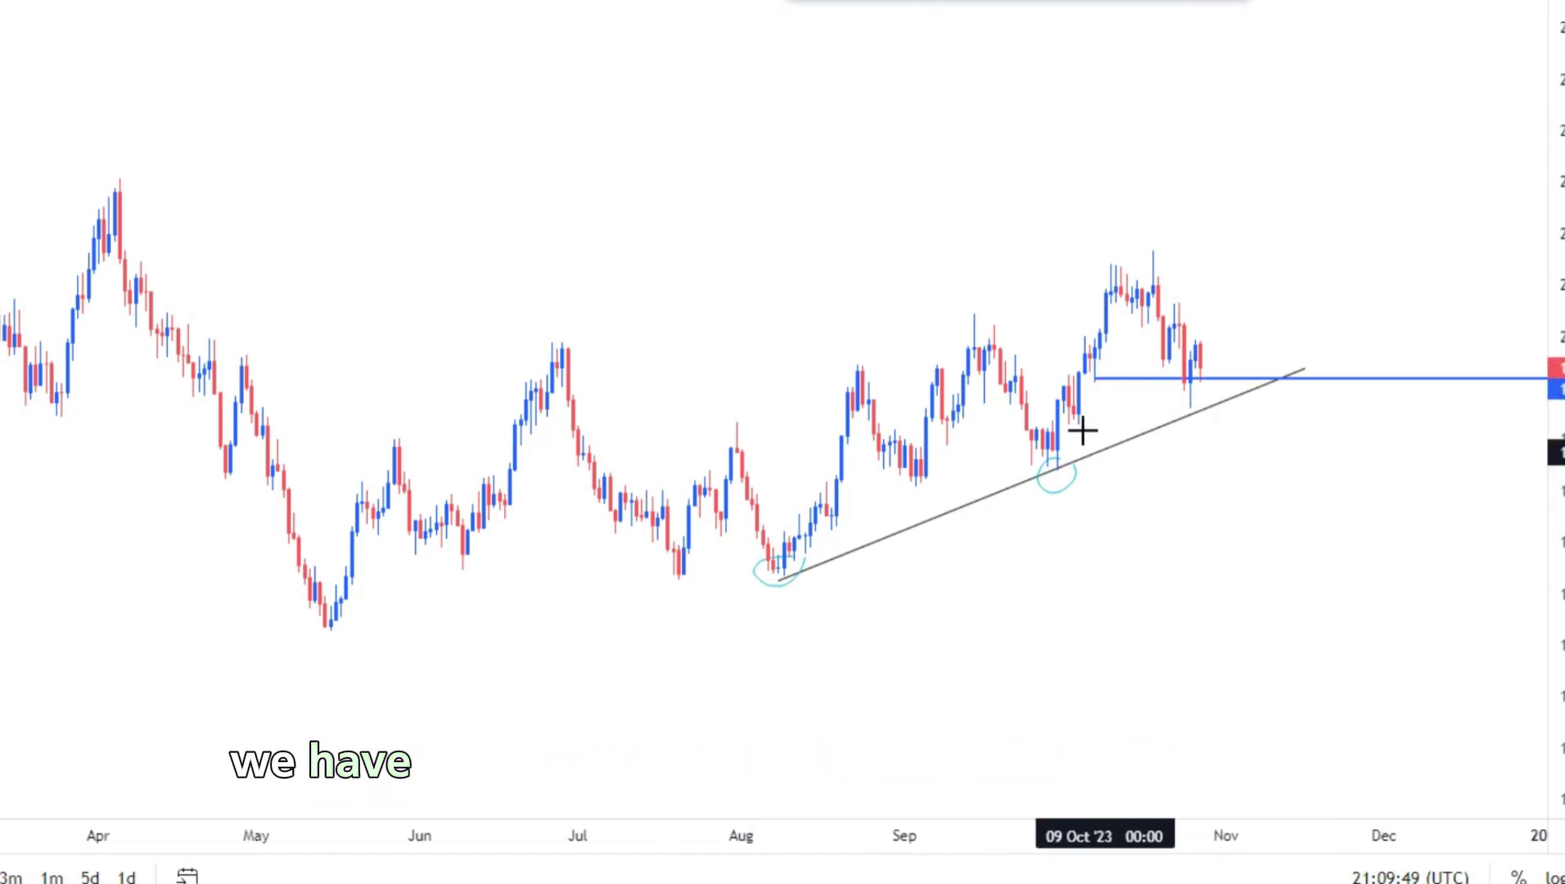
click(1157, 557)
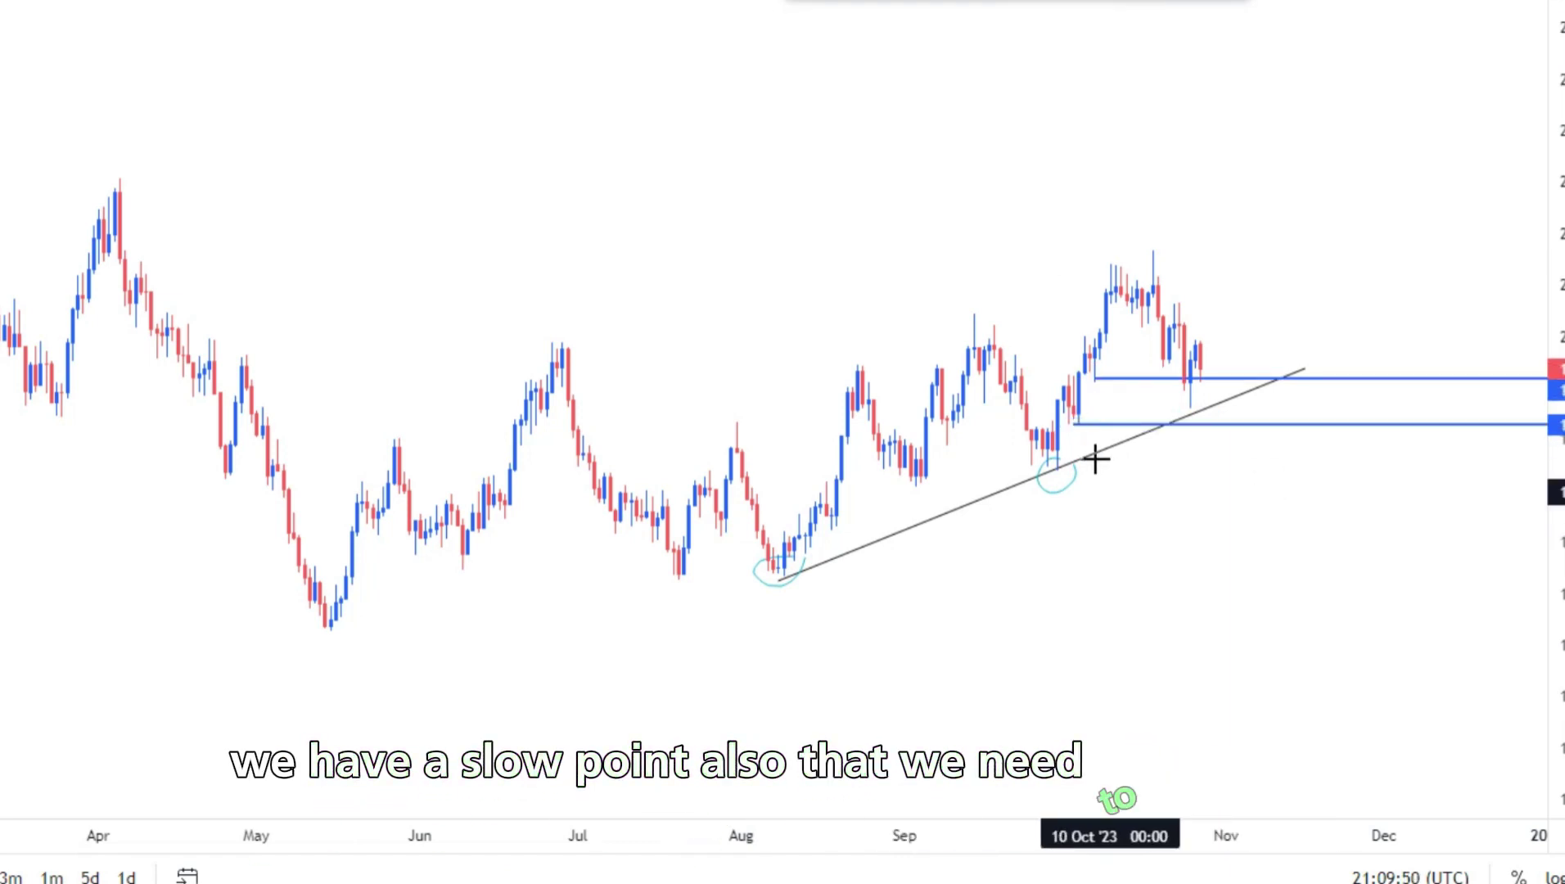
Delete the rising trend line and the brushed circles at the late-September and August lows
click(1097, 457)
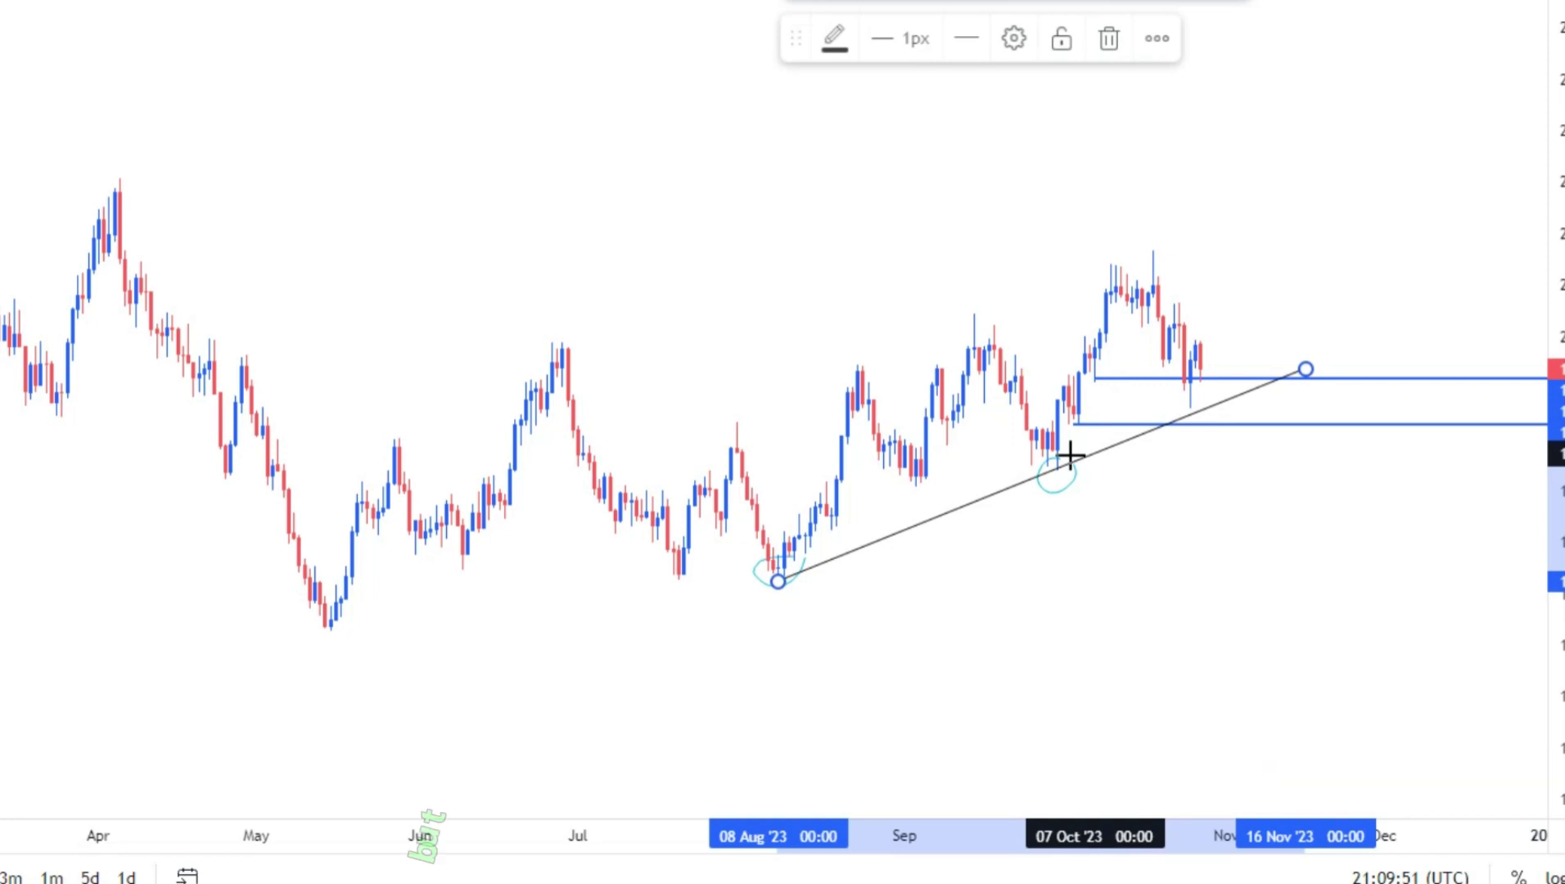
click(1106, 41)
click(1075, 466)
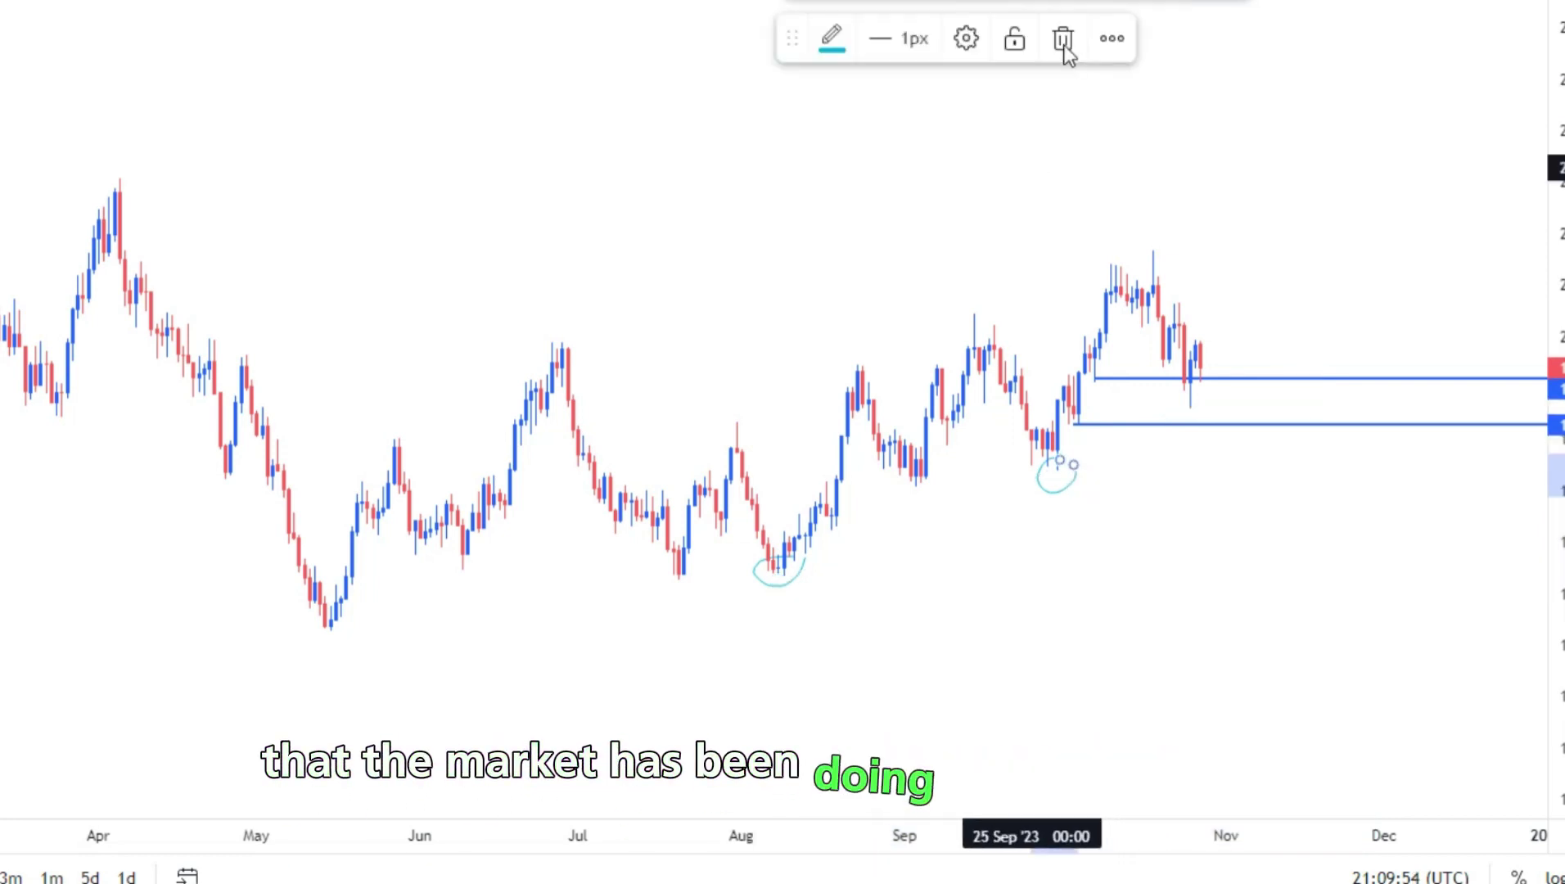
click(1060, 51)
click(803, 563)
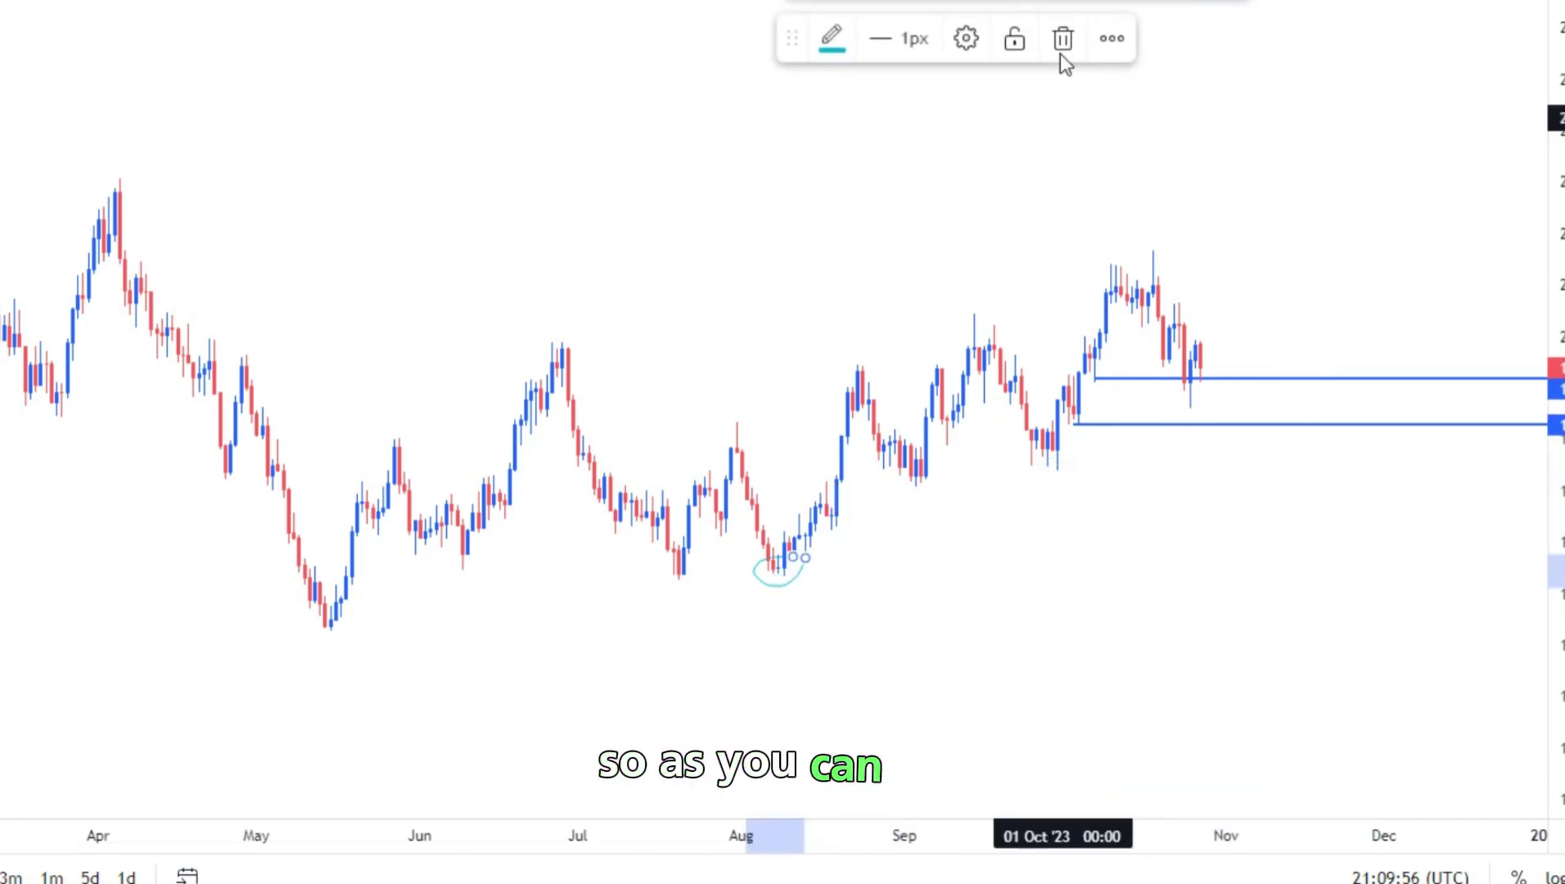
key(Delete)
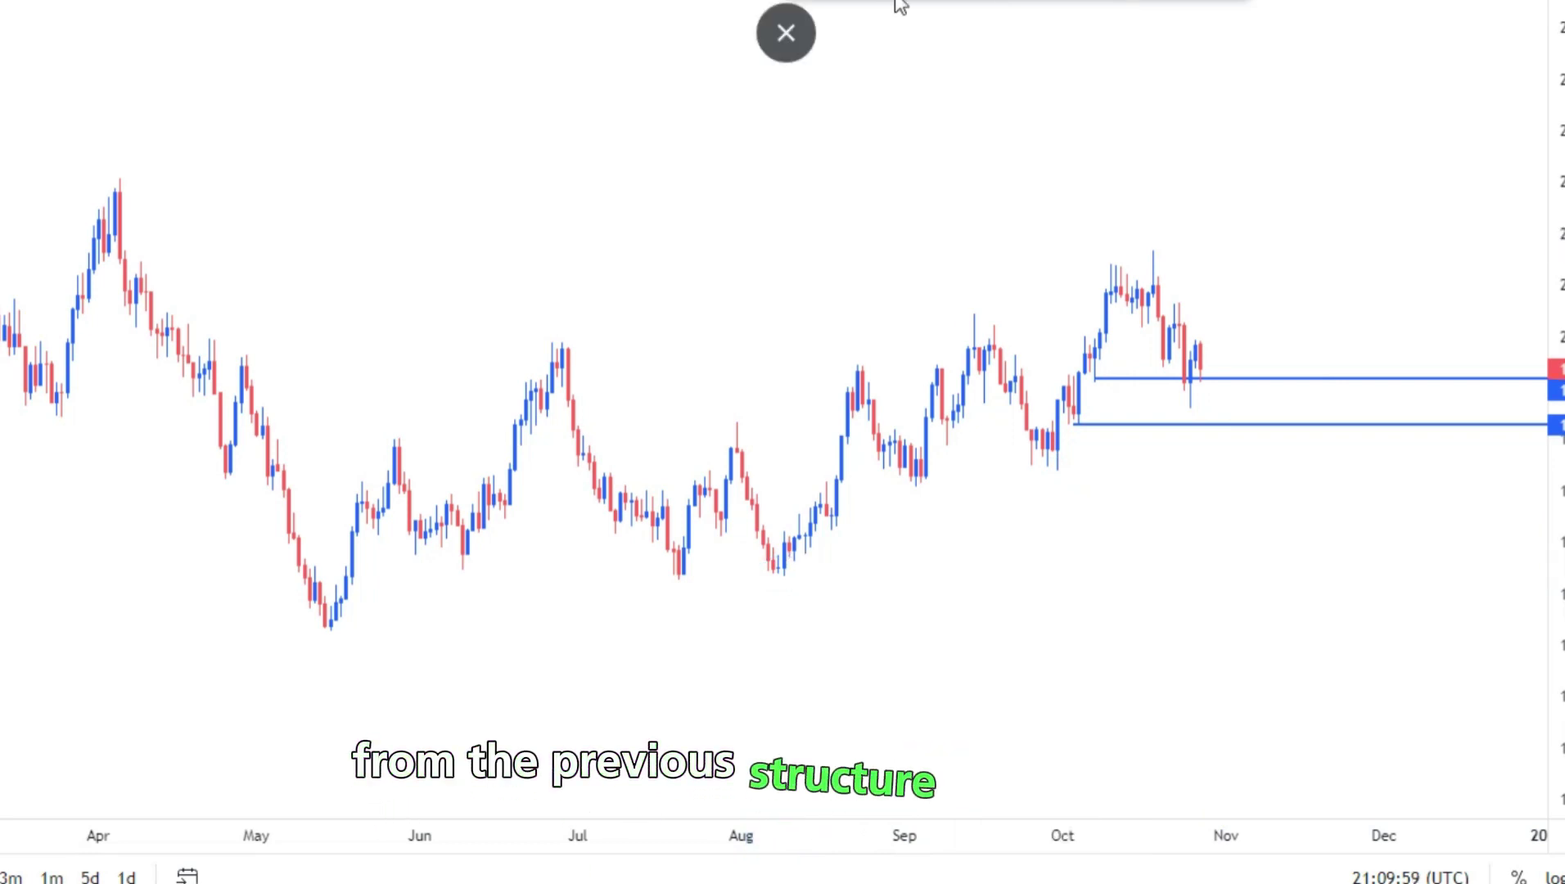
Draw a short horizontal arrow from the 9 September '23 low to about 16 September
click(945, 443)
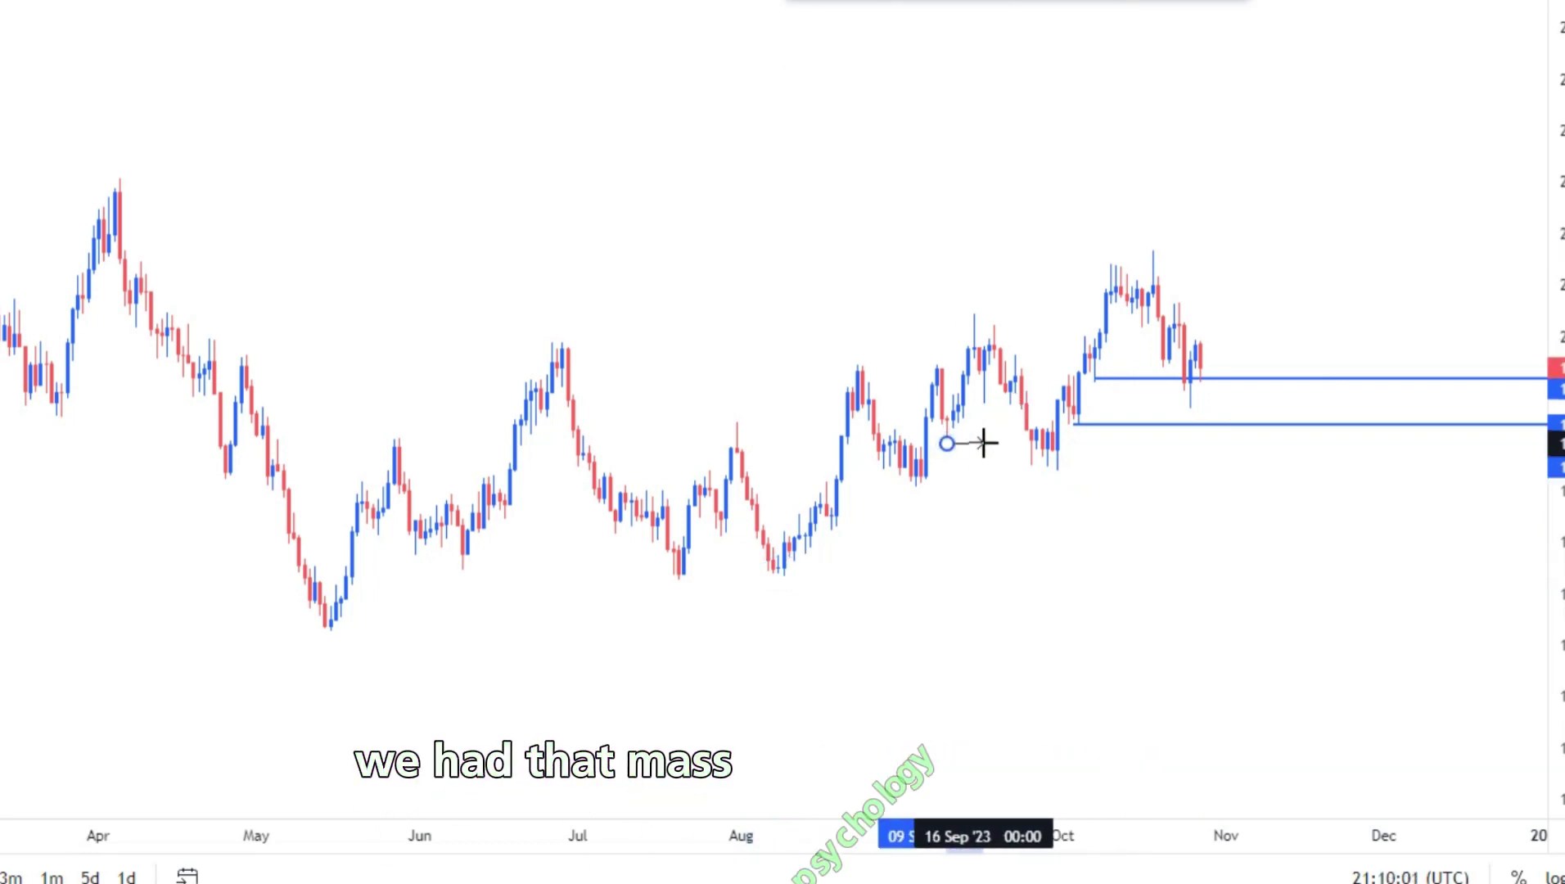
click(986, 443)
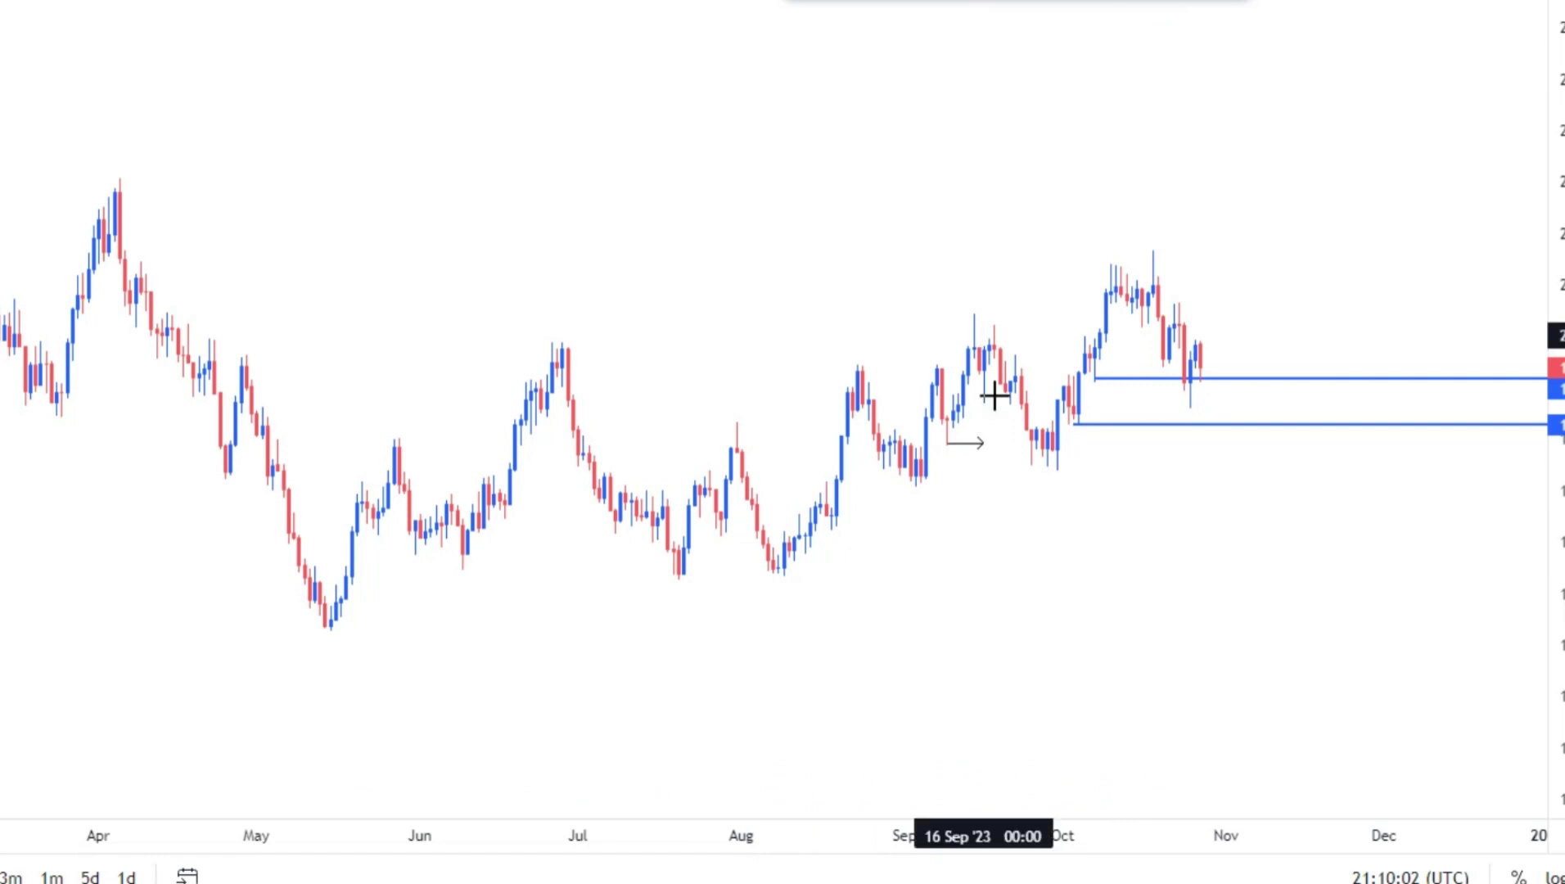
Brush the price path falling into late September and rebounding sharply, and delete that stroke
drag(994, 361, 1038, 471)
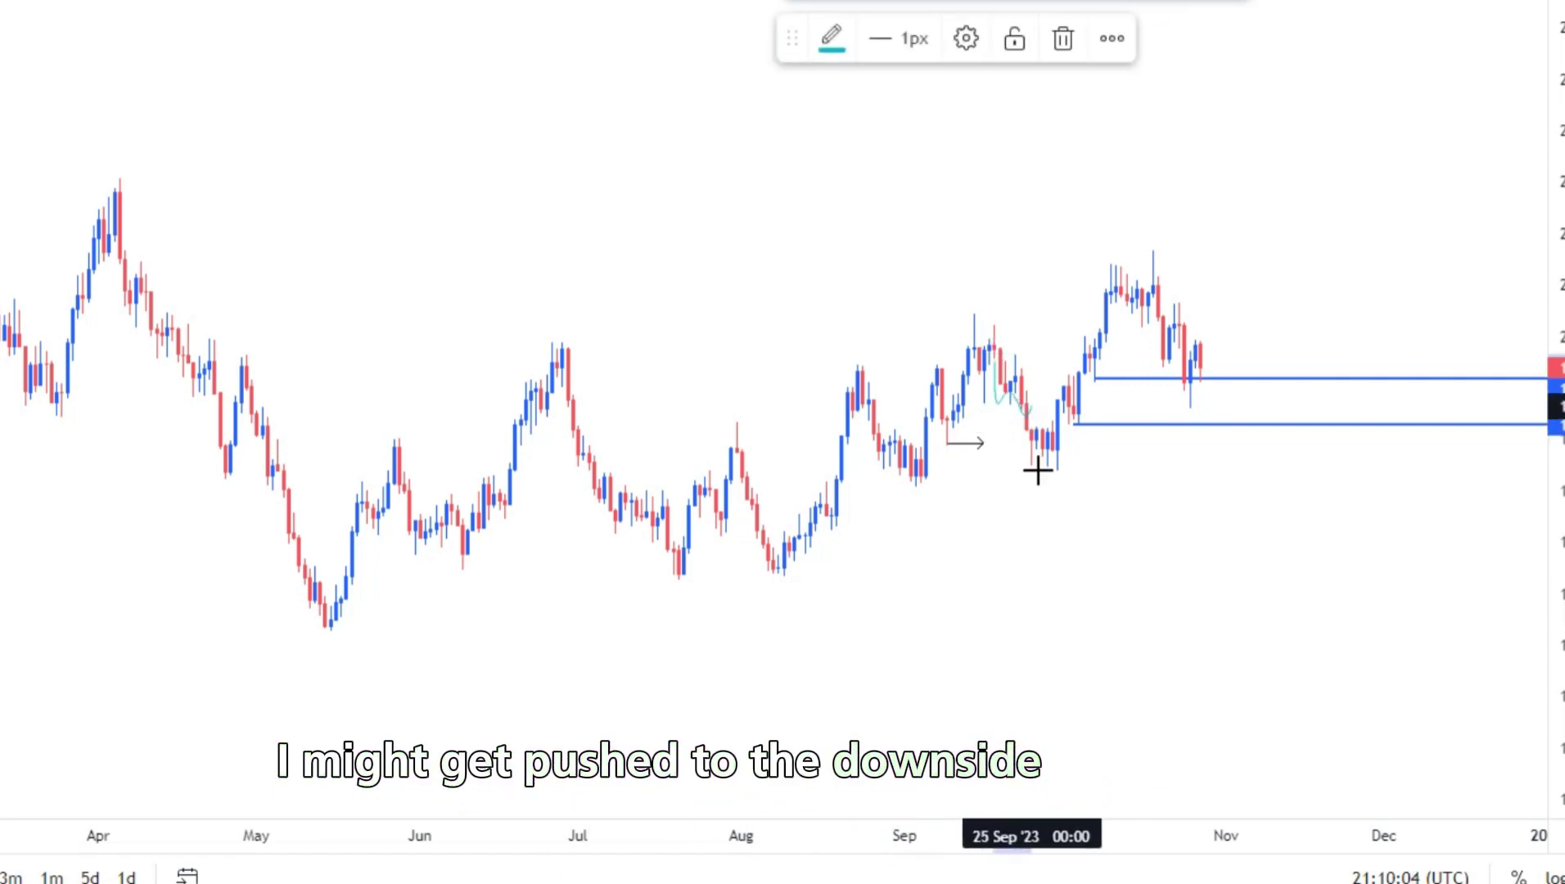
drag(1077, 292, 1078, 293)
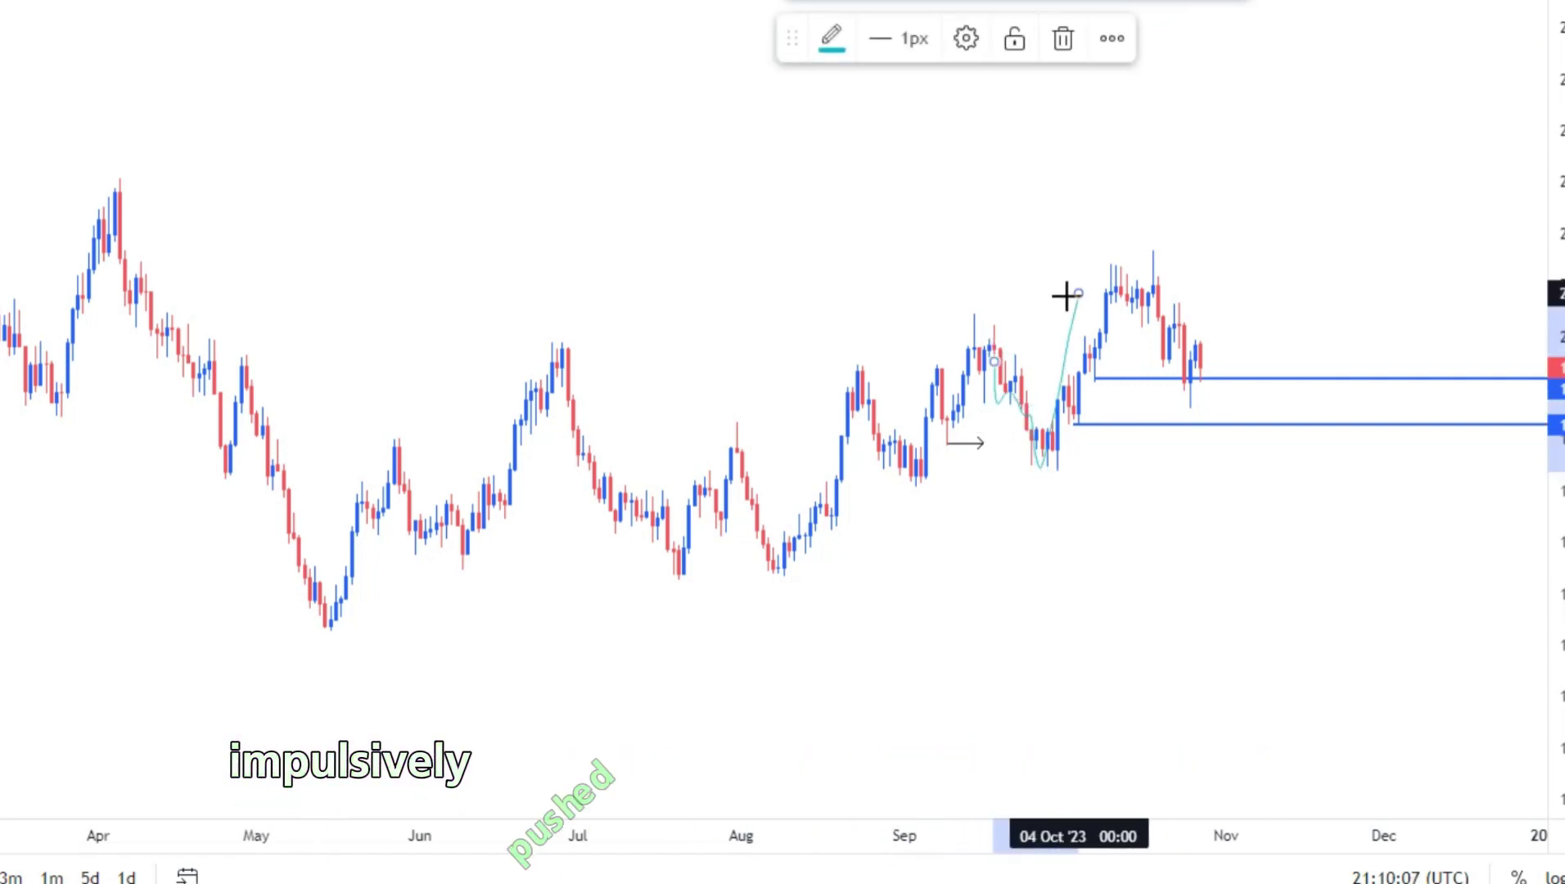
click(1064, 41)
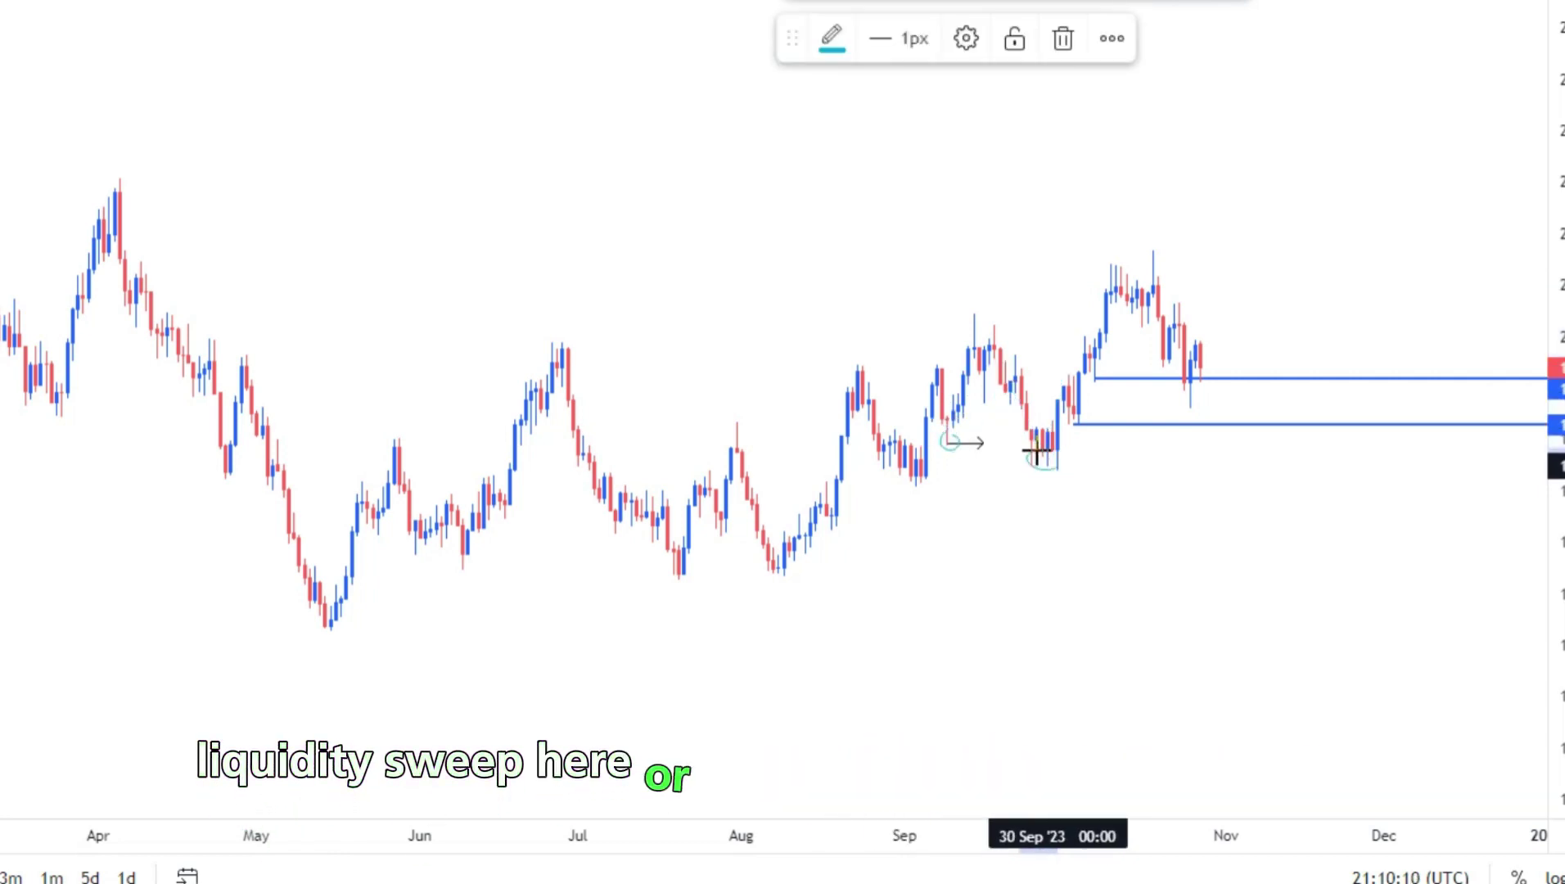
Brush circles around the arrow's start and the late-September and 7 October lows, and sketch October's falling channel with an upward breakout path
drag(1042, 450, 1047, 445)
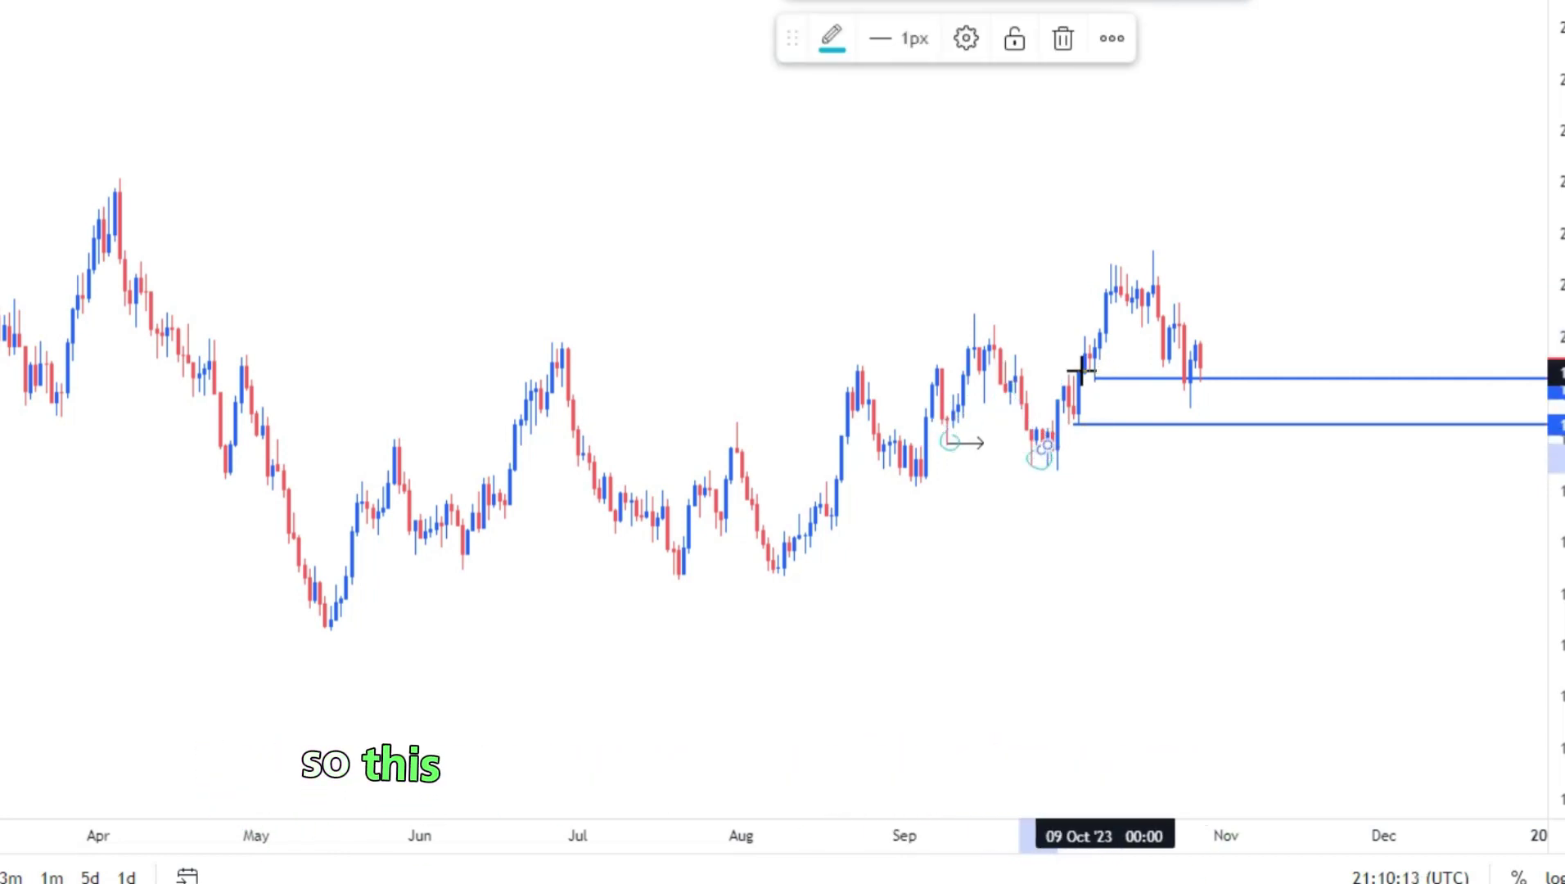
mouse_move(1088, 374)
mouse_down()
mouse_move(1101, 399)
mouse_move(1111, 360)
mouse_up()
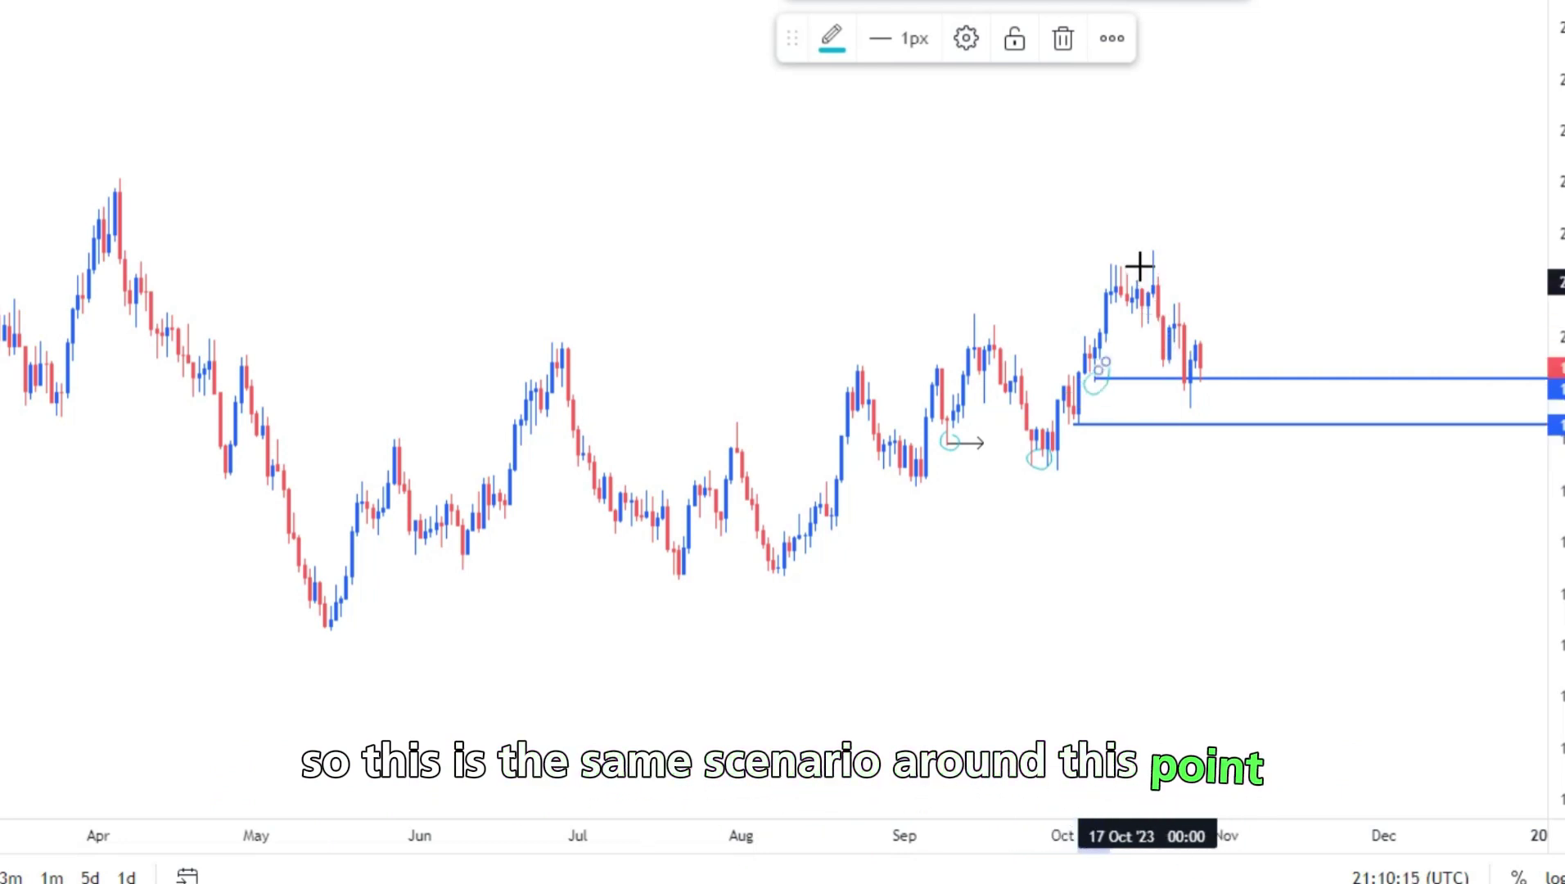
drag(1146, 268, 1207, 350)
mouse_move(1120, 312)
mouse_down()
mouse_move(1188, 400)
mouse_move(1219, 339)
mouse_move(1226, 257)
mouse_up()
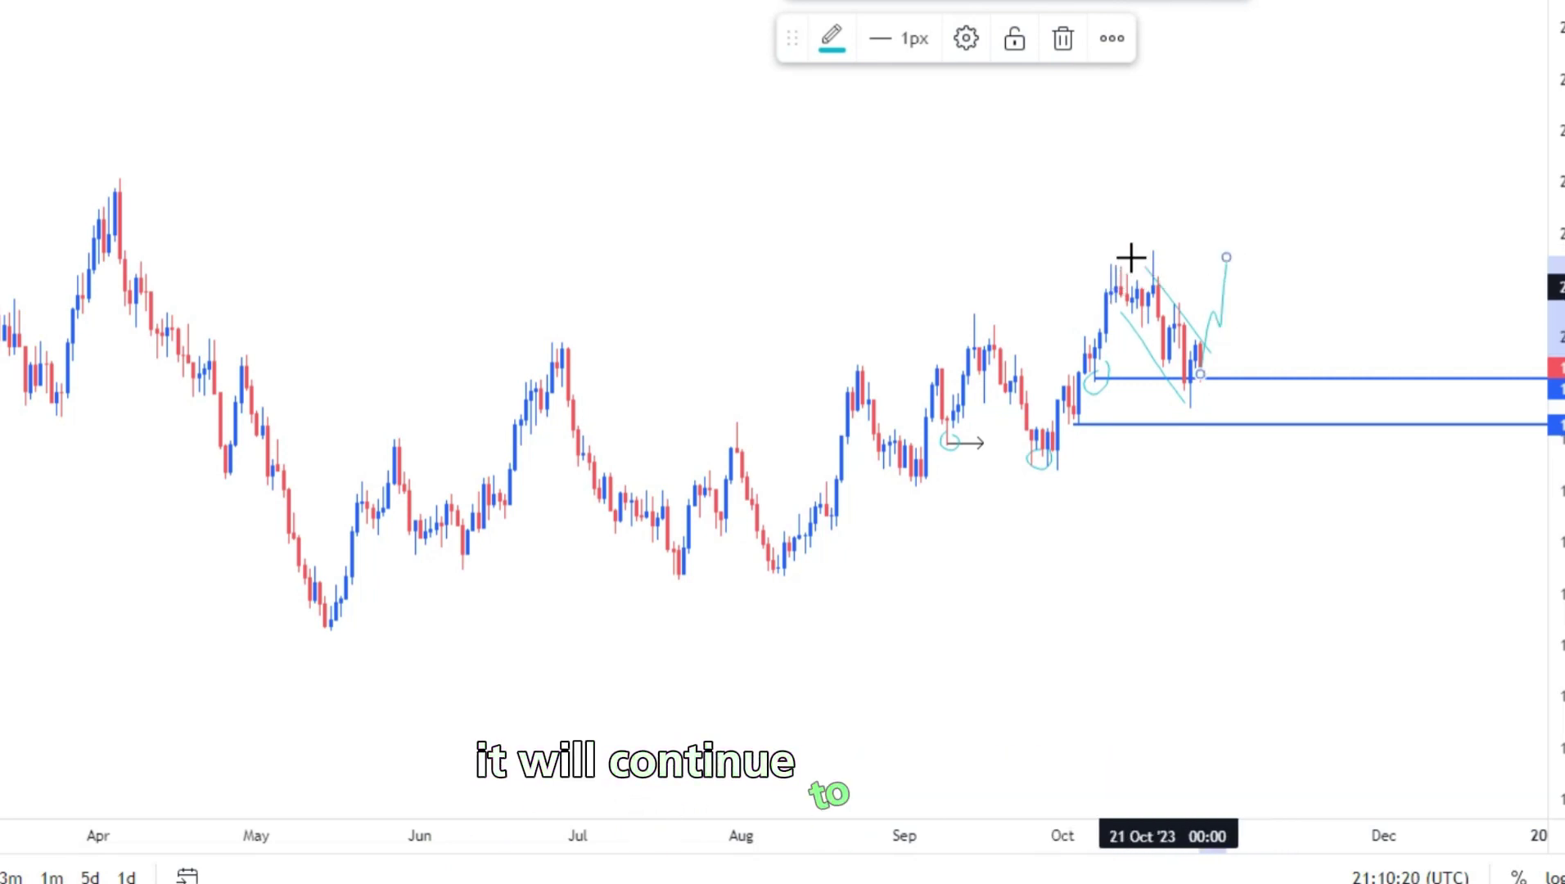
Place a horizontal ray at the October high as the target level, and delete it
click(933, 2)
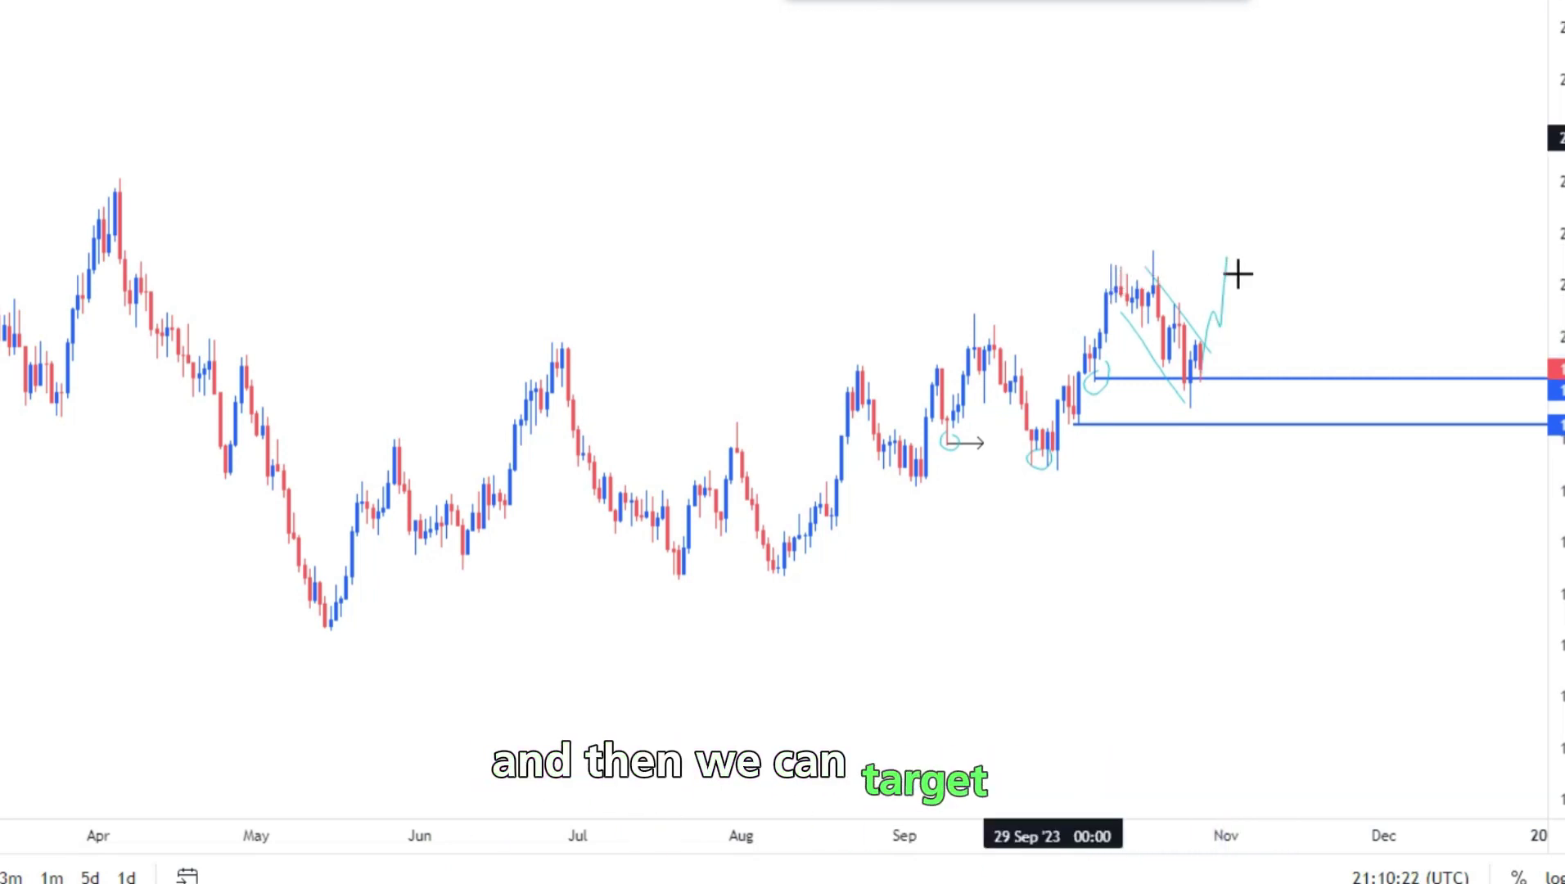
click(1153, 254)
click(1112, 39)
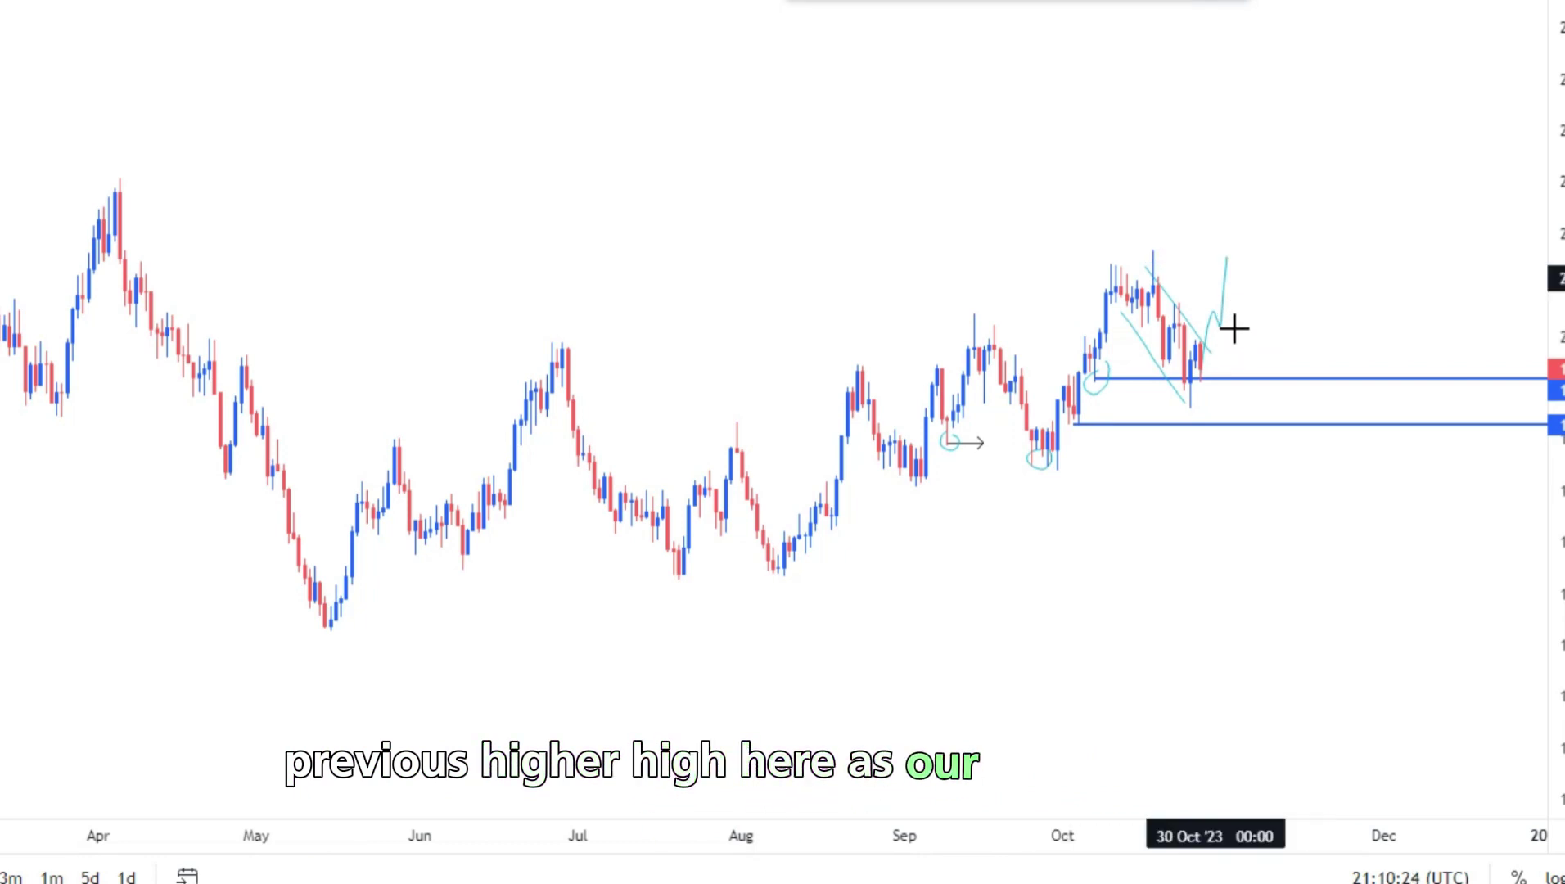
Delete the brushed breakout path and both lines of the falling October channel
click(1221, 327)
key(Delete)
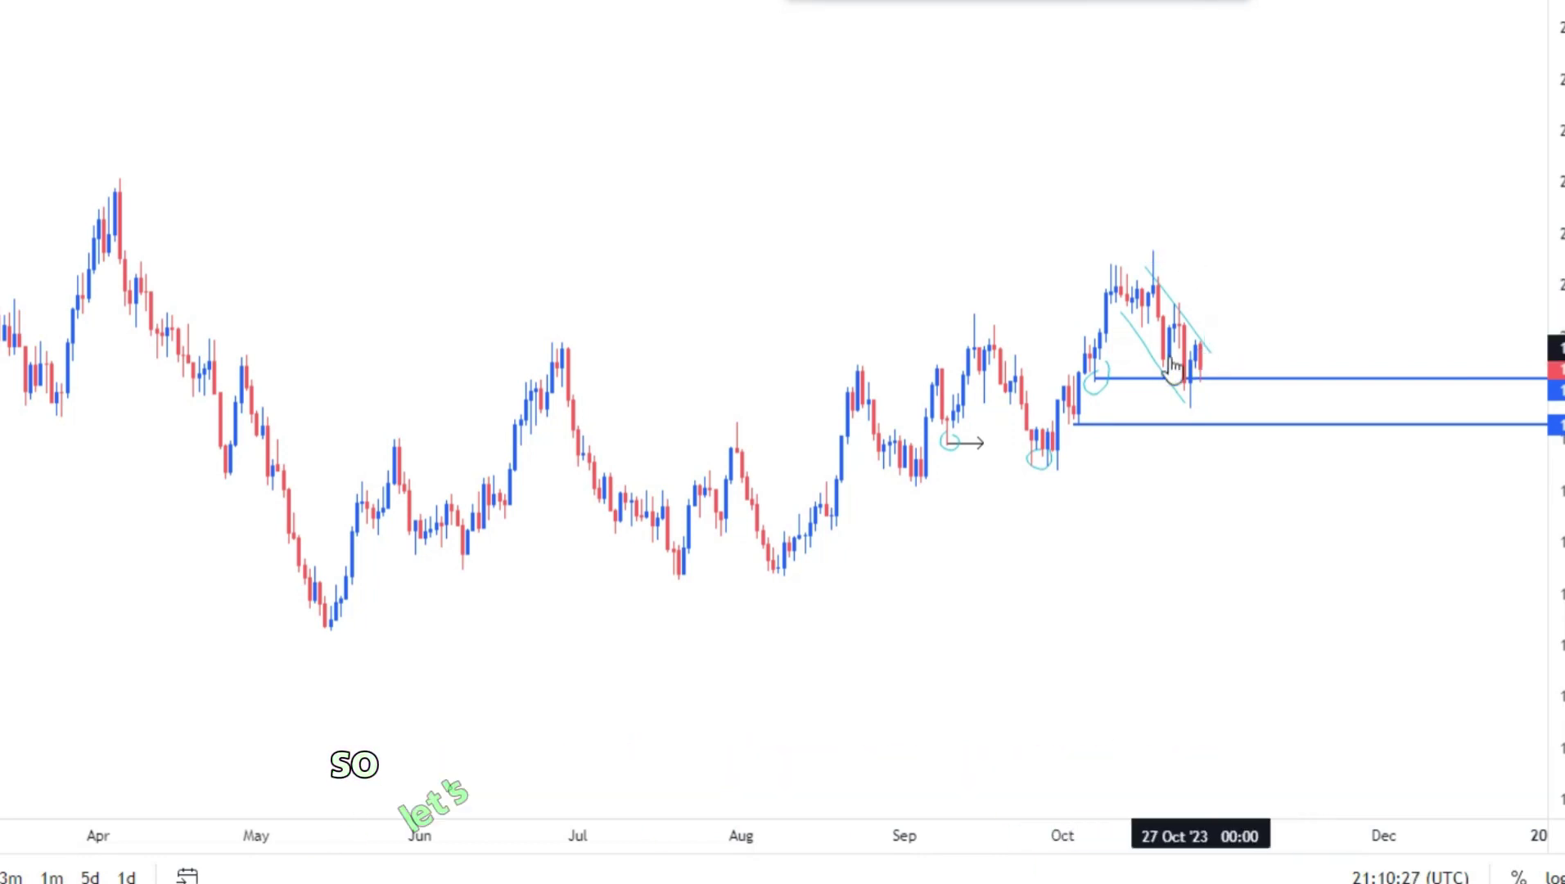
key(Delete)
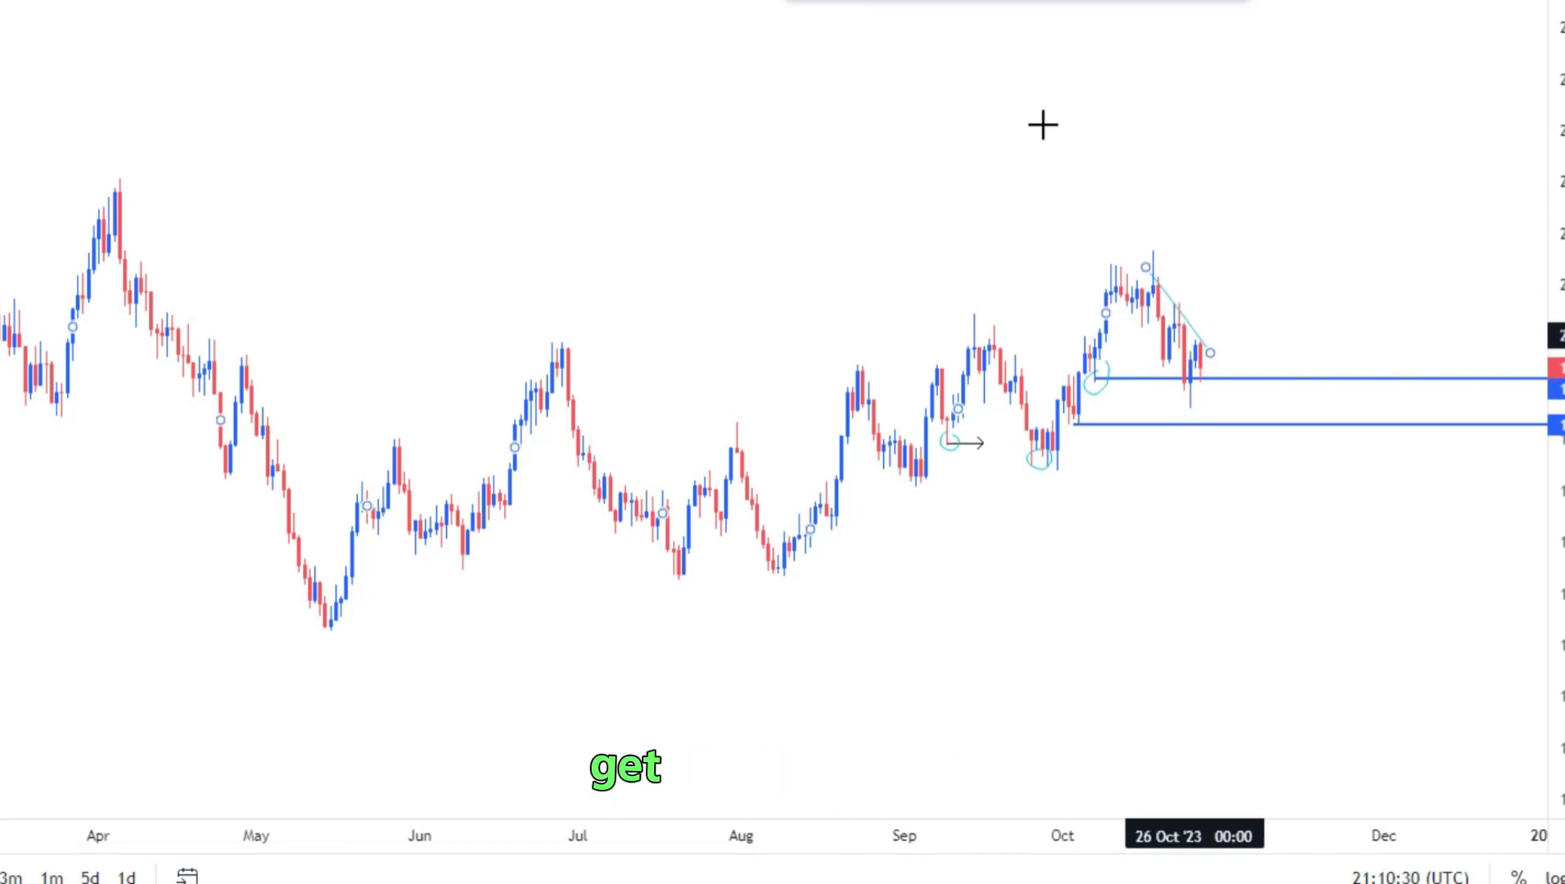
key(Delete)
Replace the upper horizontal ray with a slightly lower one at the 7 October low, and delete the circles at that low and the late-September low
click(1100, 384)
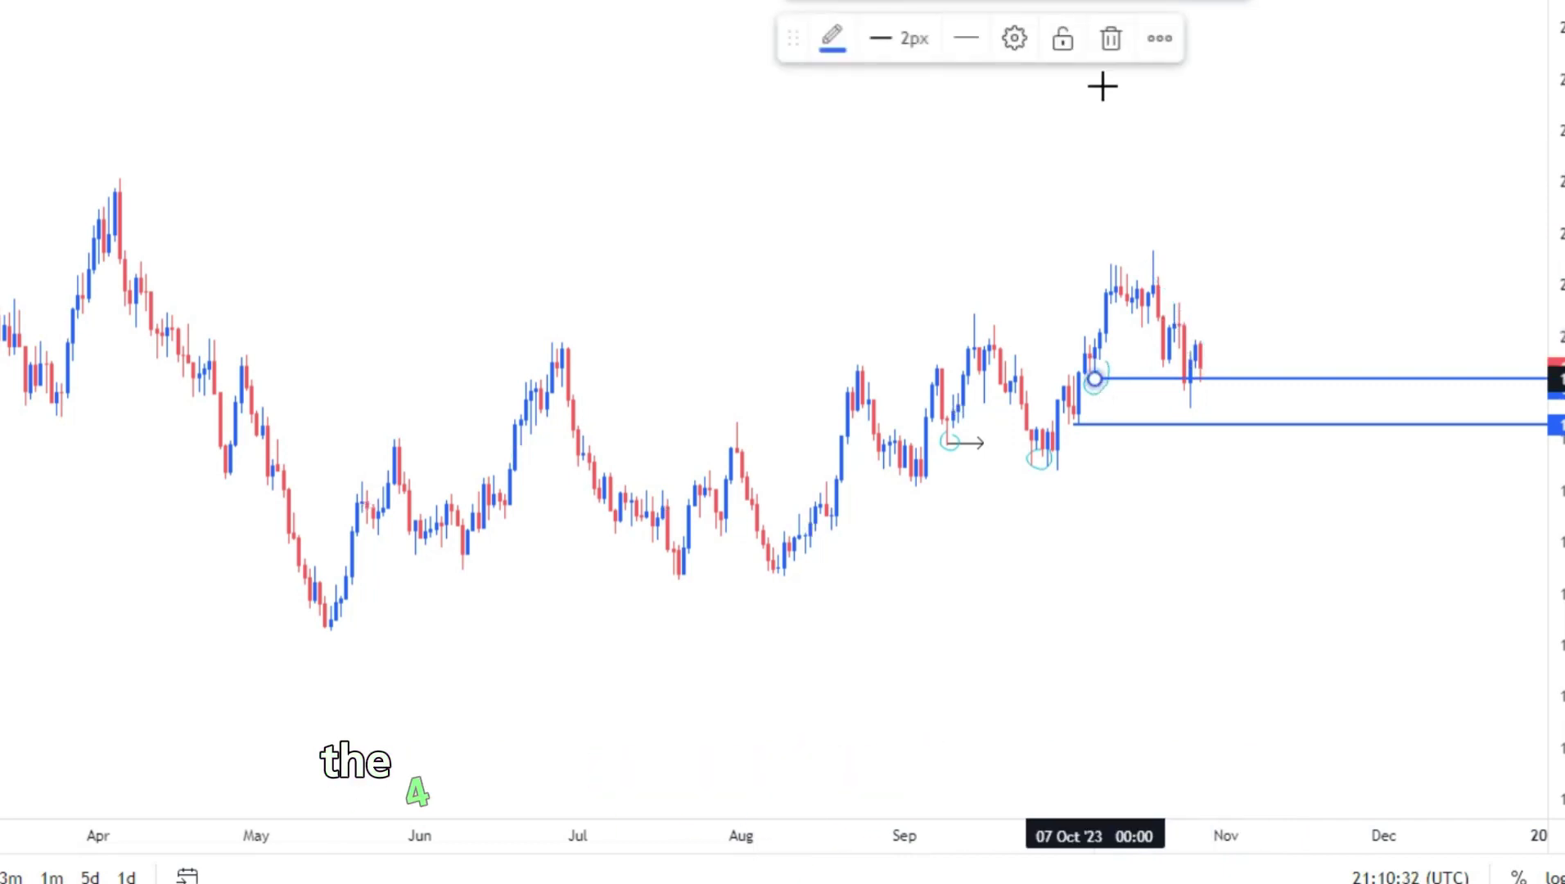
click(1111, 38)
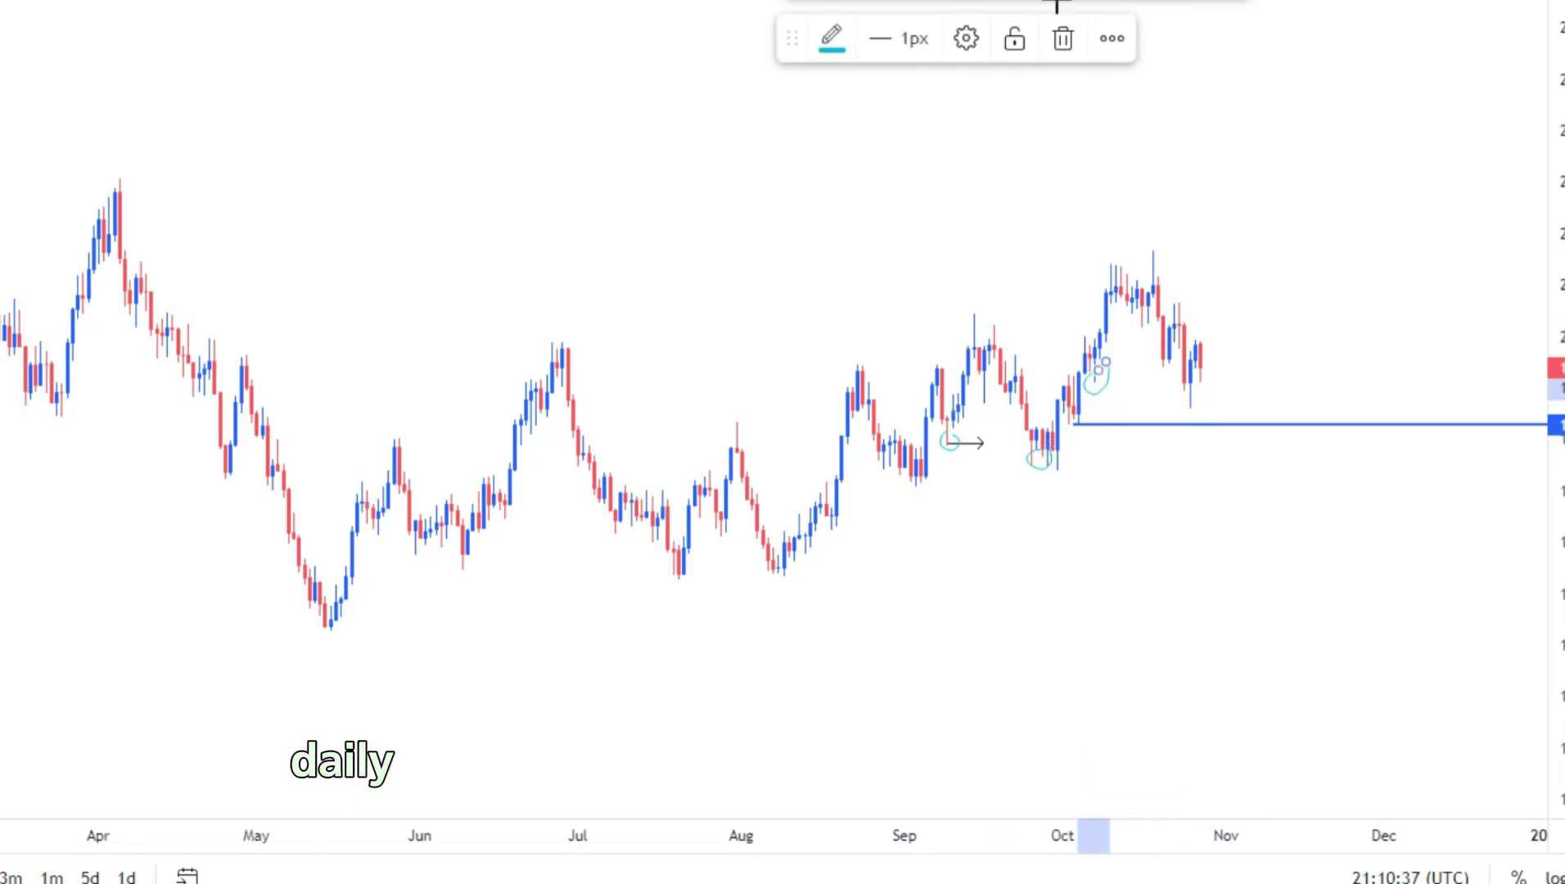
click(1064, 38)
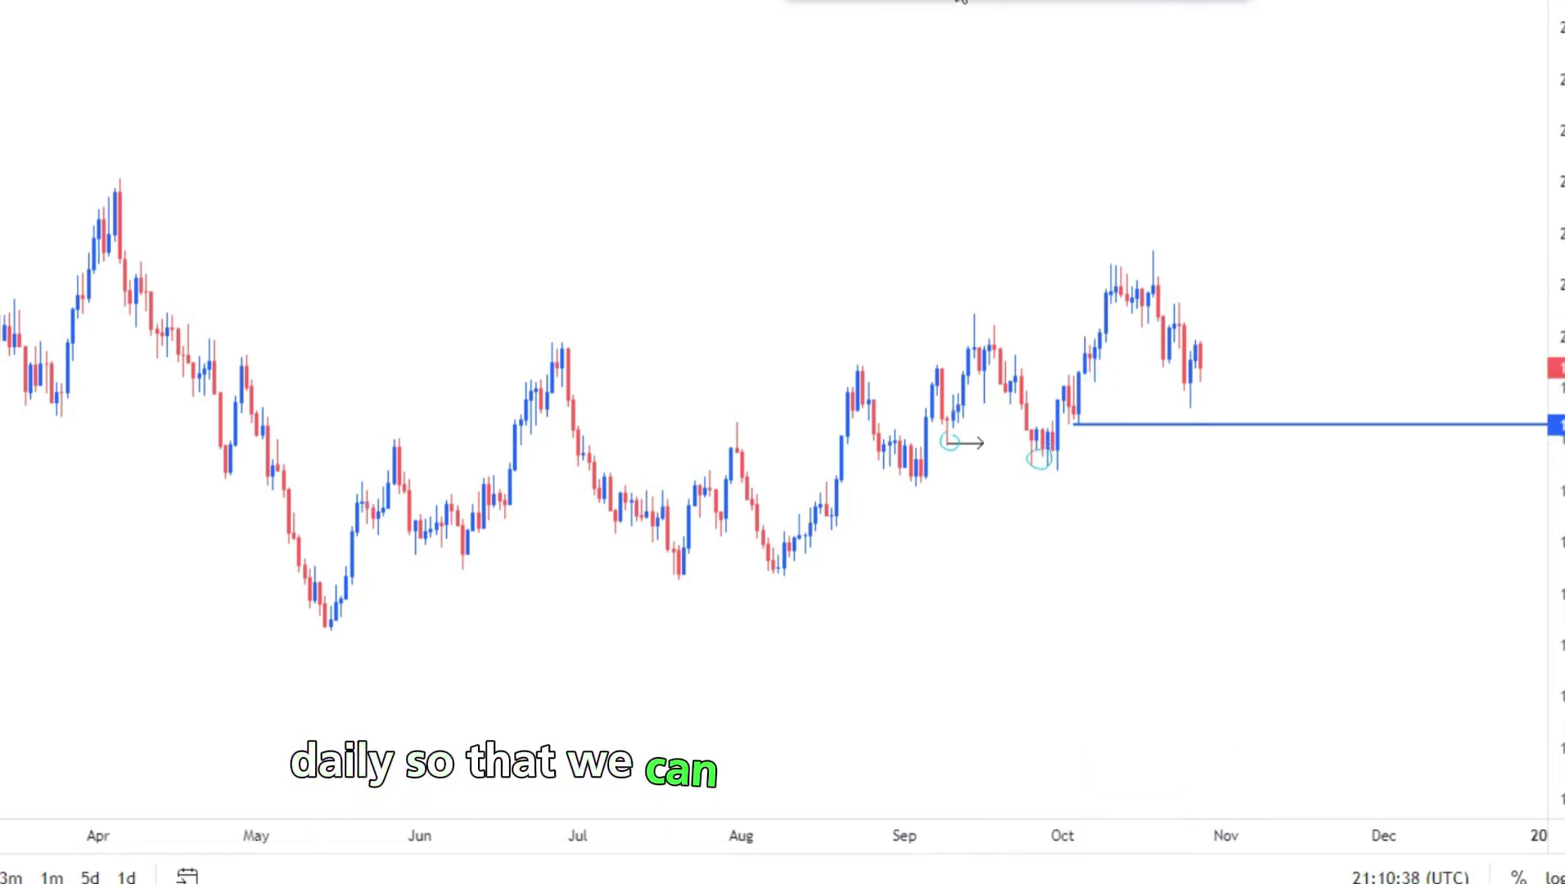
click(1095, 386)
click(1054, 478)
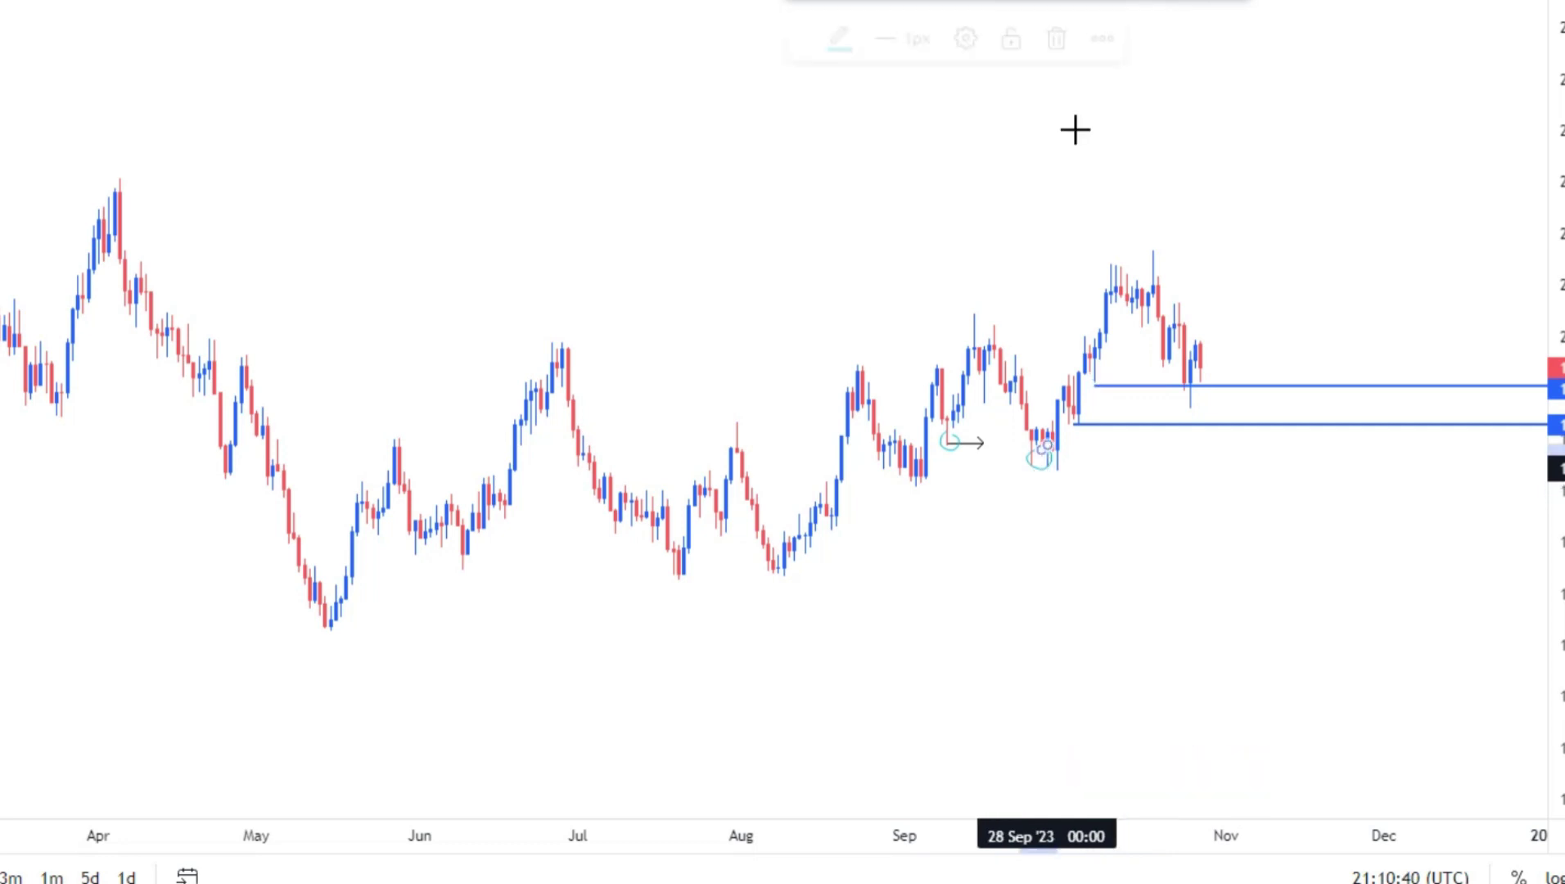
key(Delete)
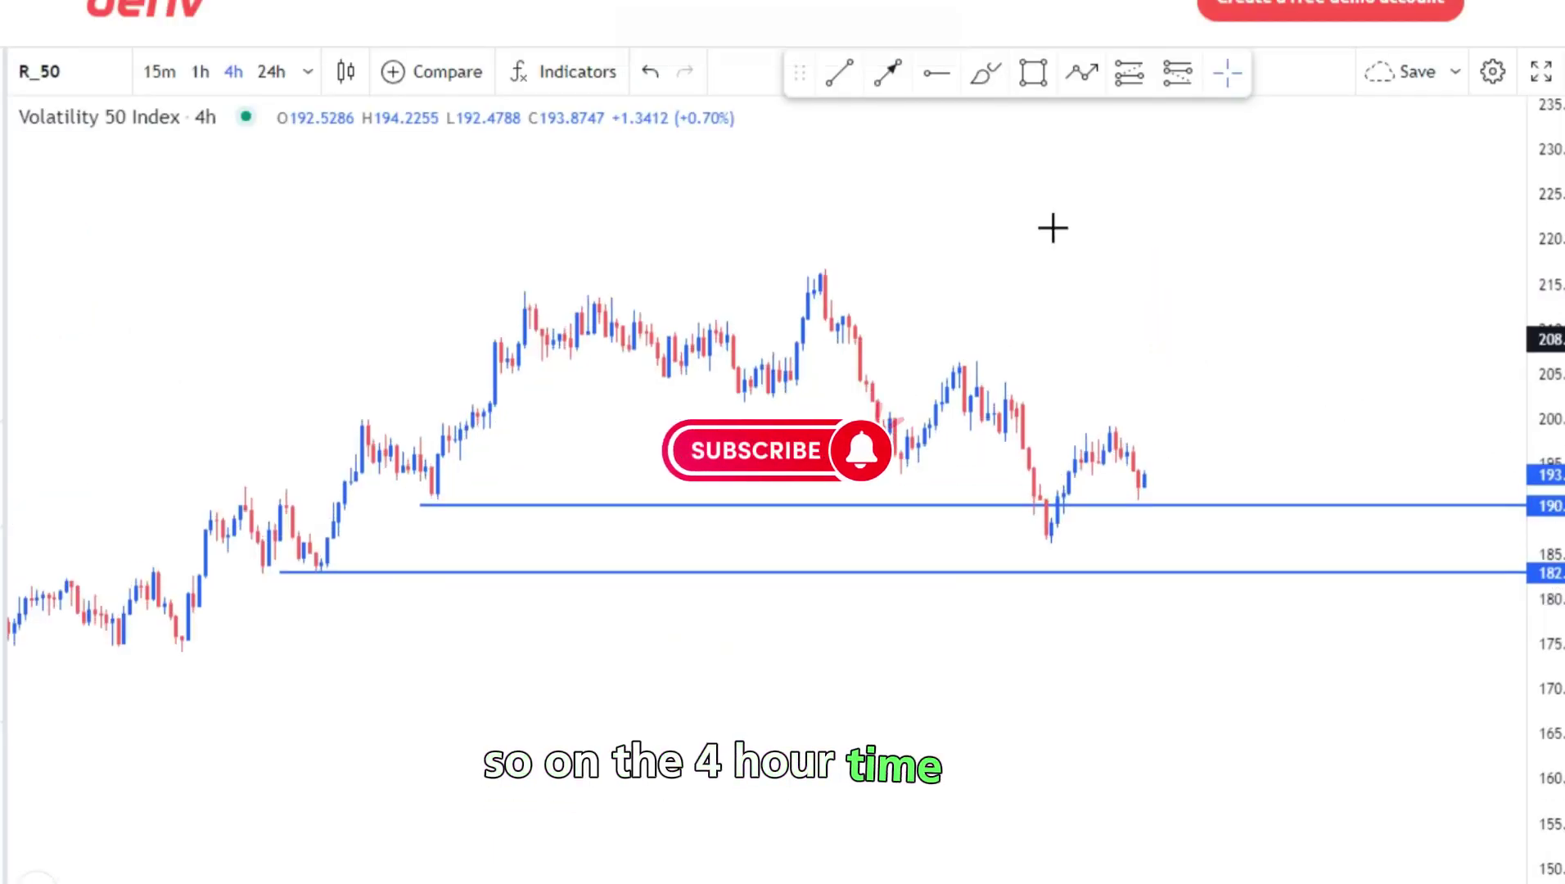
Draw the descending channel with trend lines from the 18 October high along the highs and from the 16 October low to 26 October along the lows
drag(1053, 228, 939, 205)
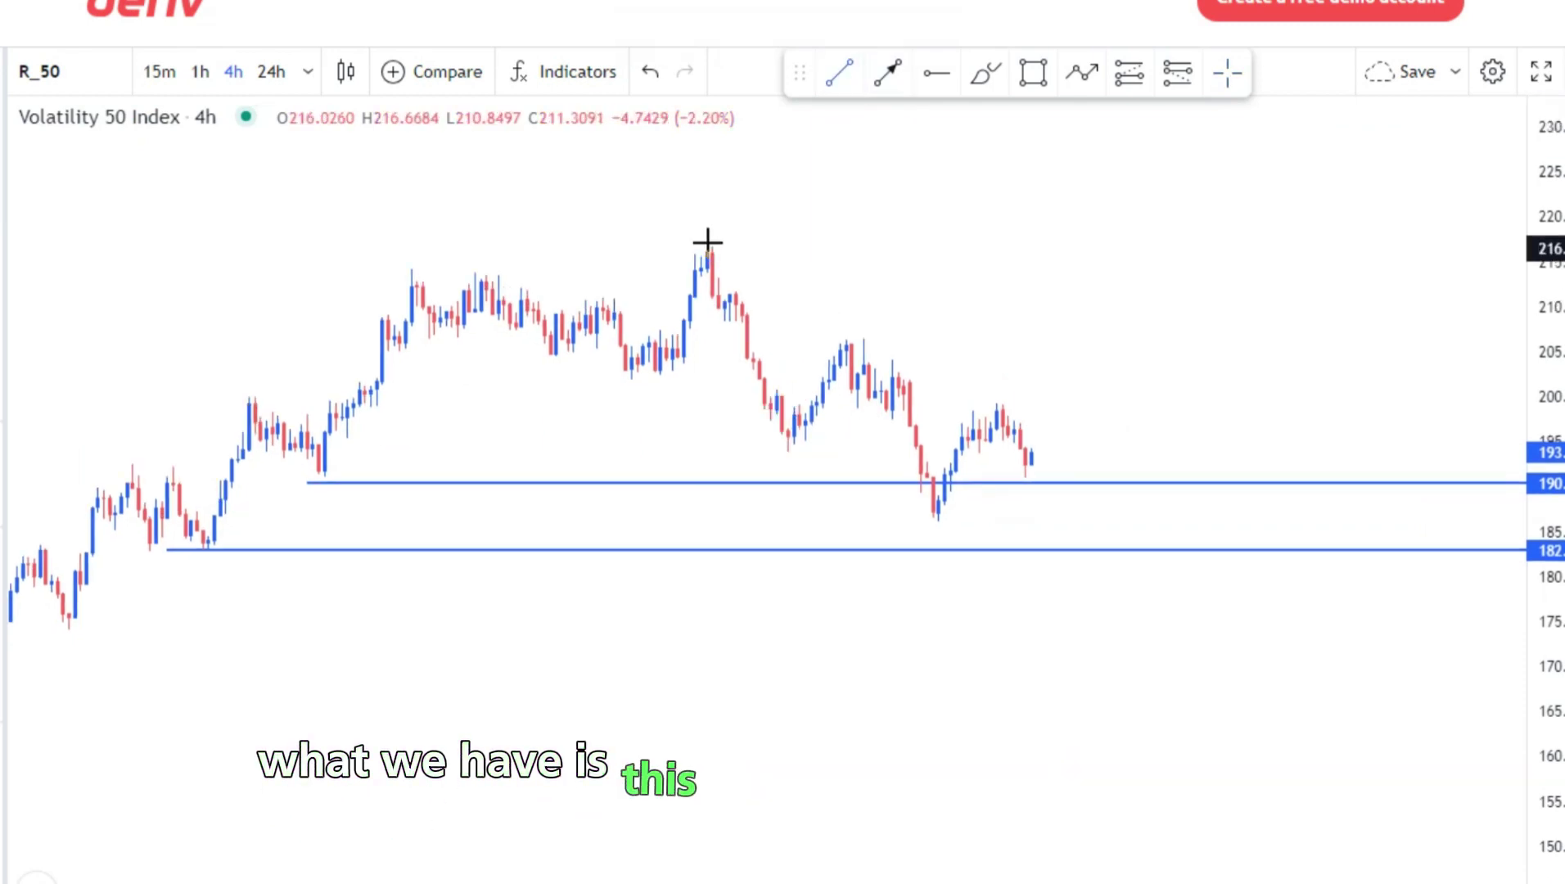
click(708, 243)
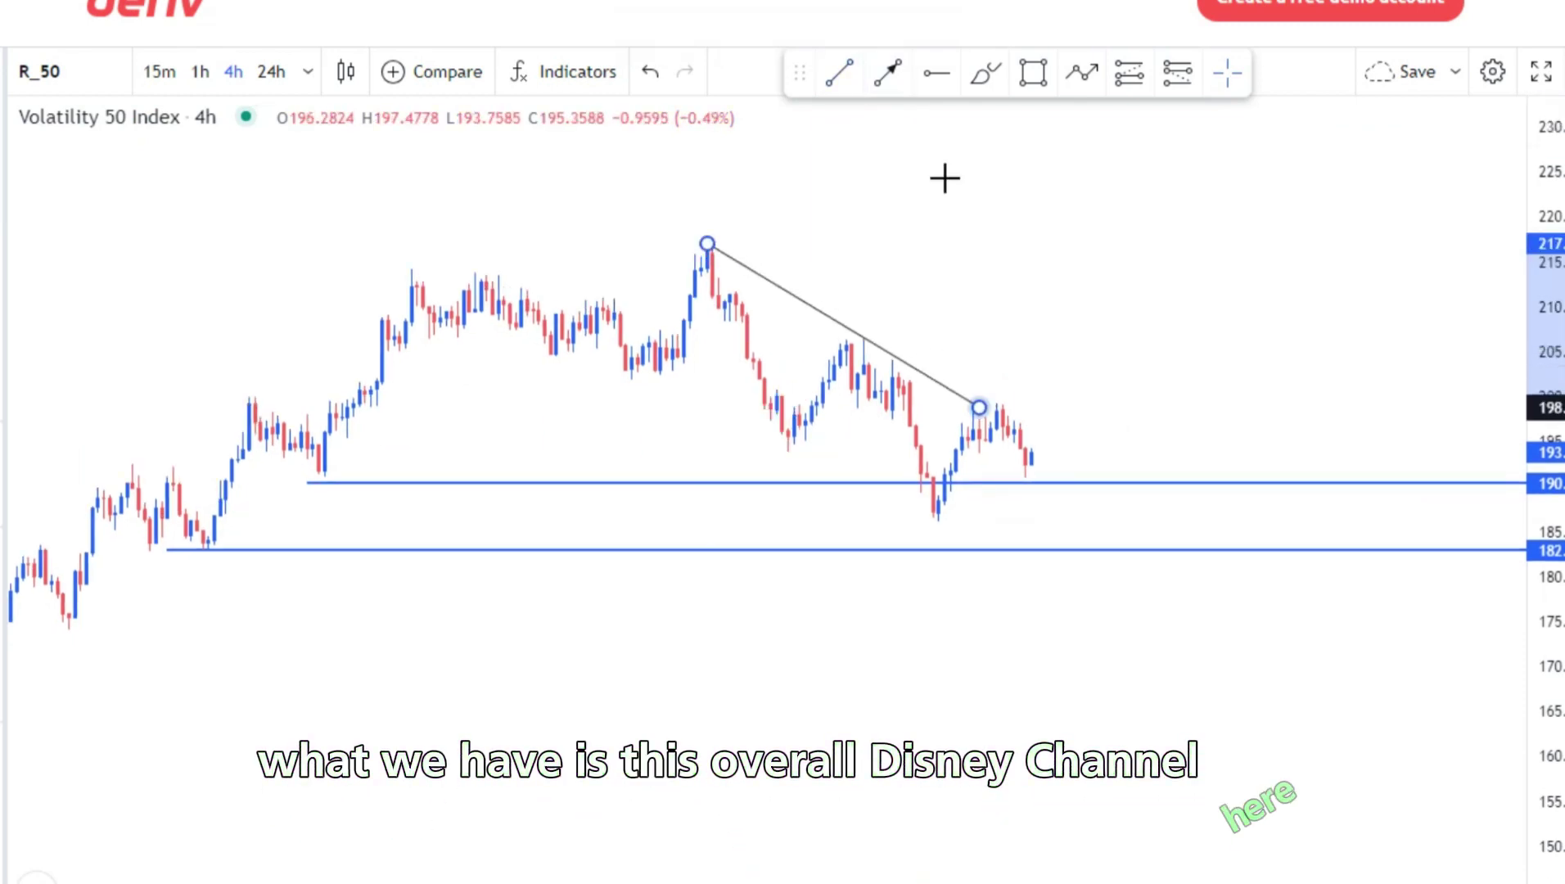
click(839, 72)
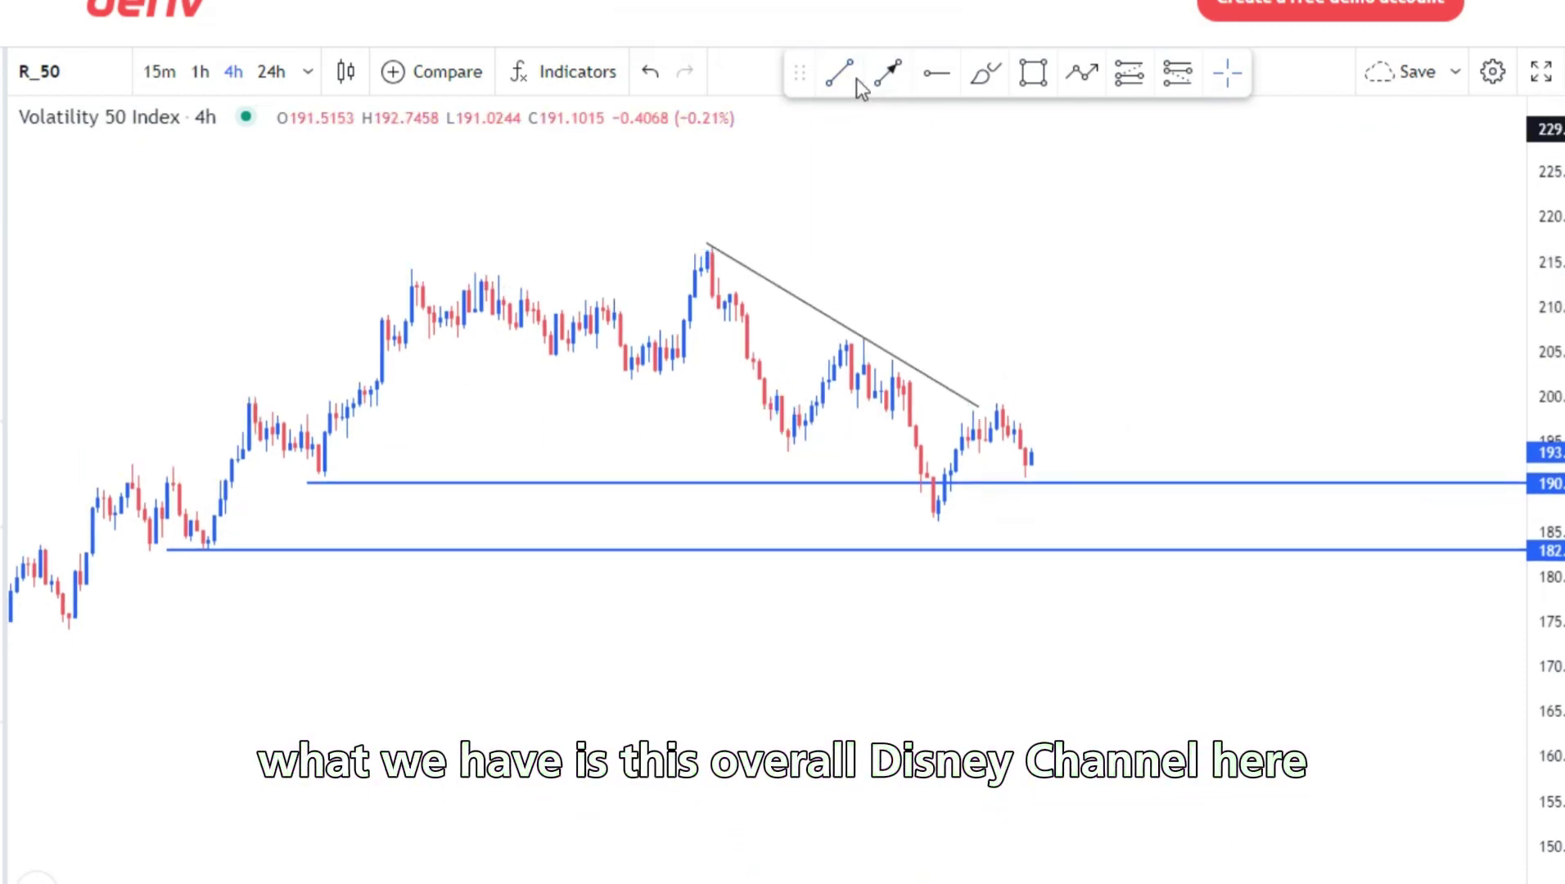
click(668, 368)
click(962, 531)
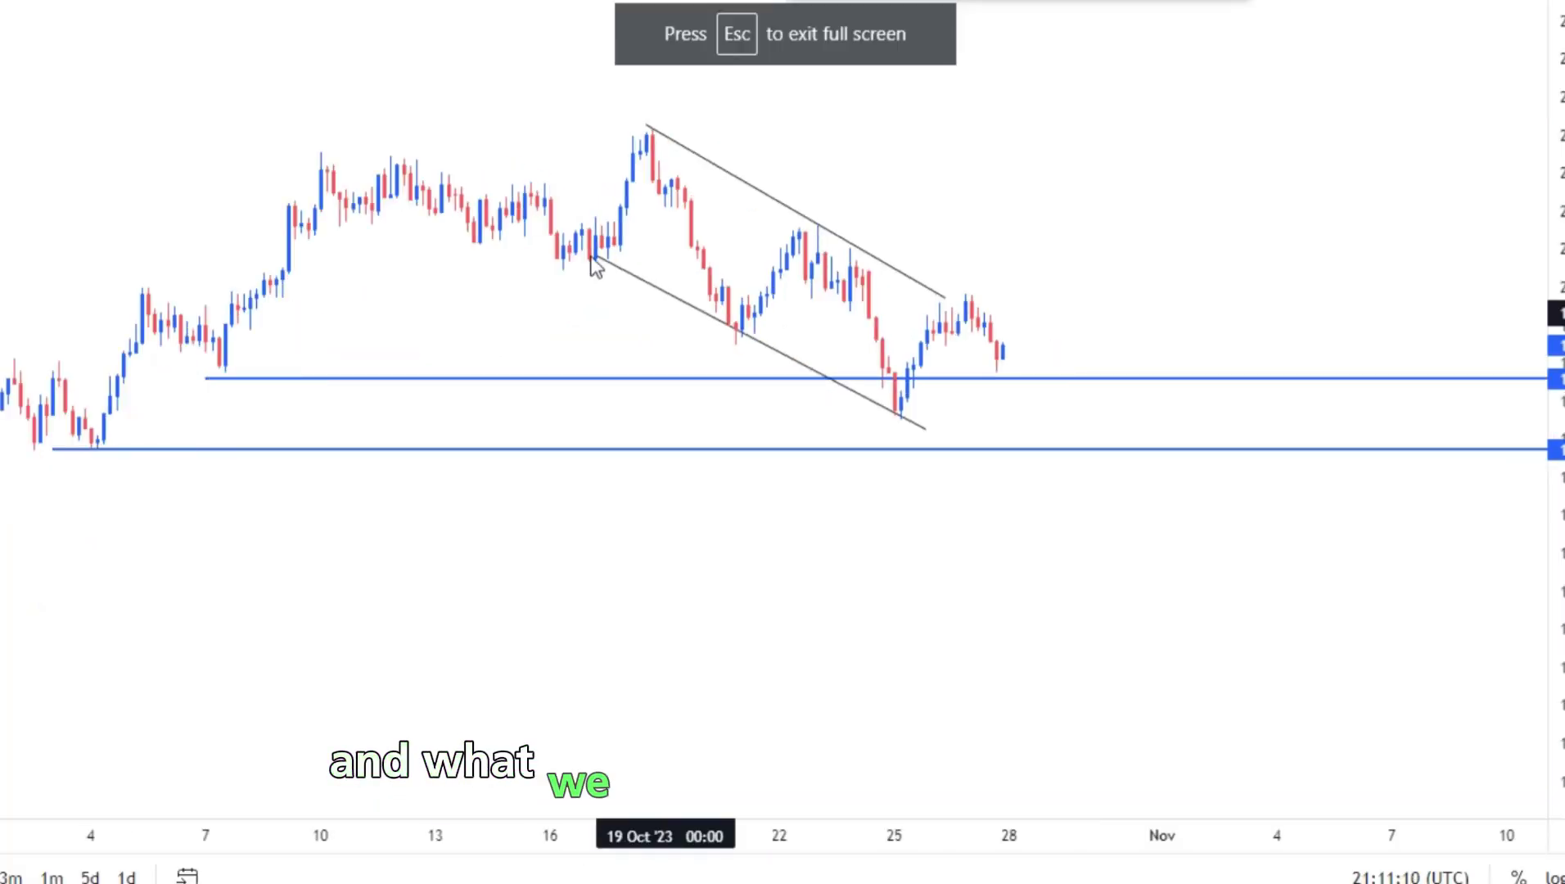
drag(593, 253, 558, 267)
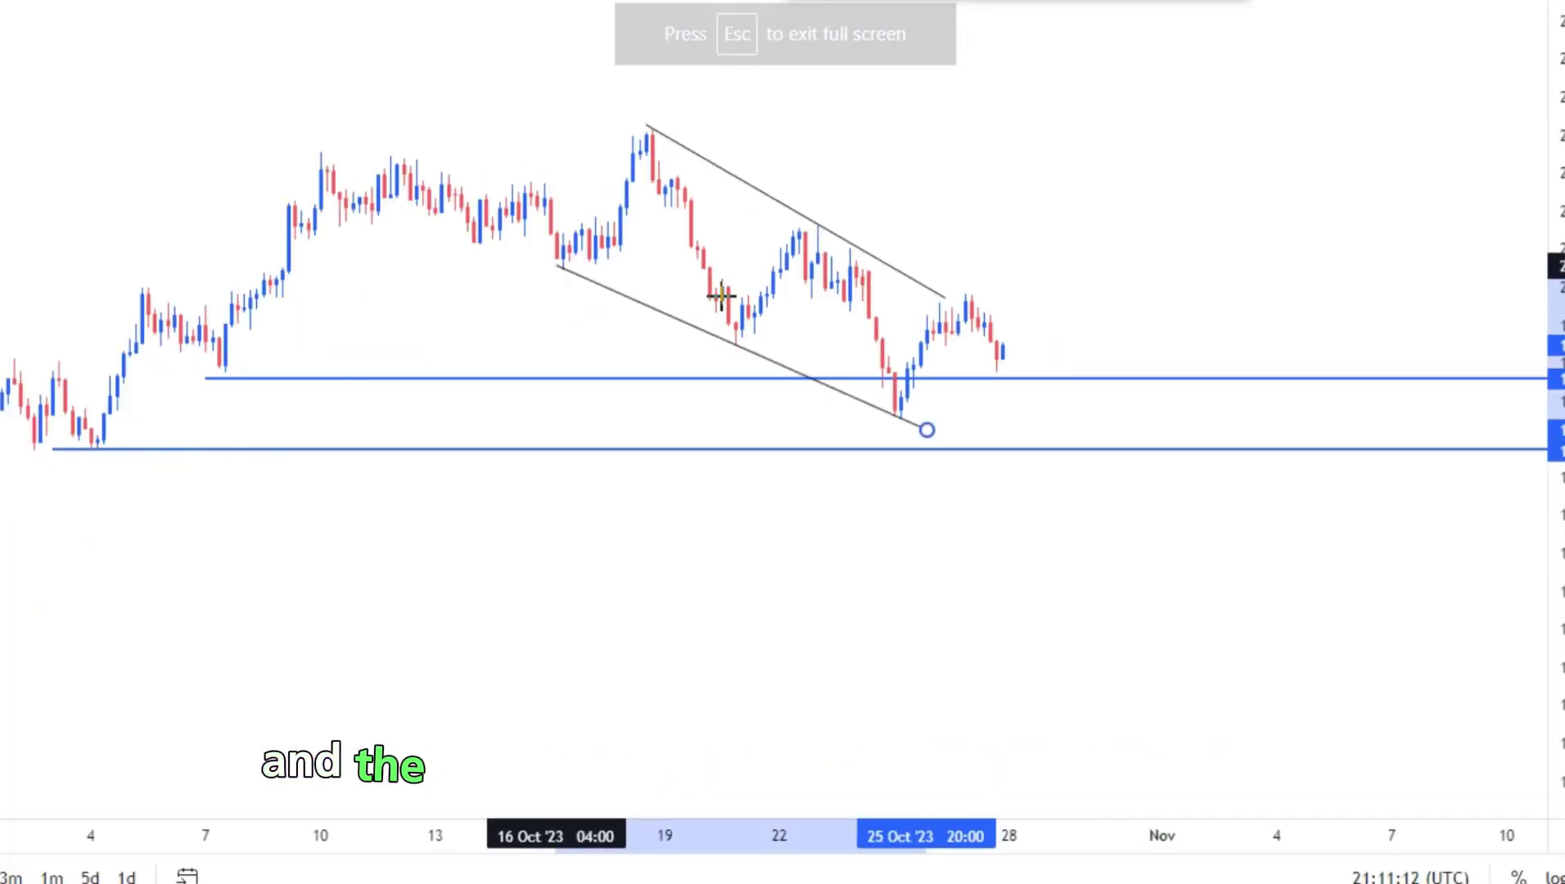
drag(926, 430, 938, 430)
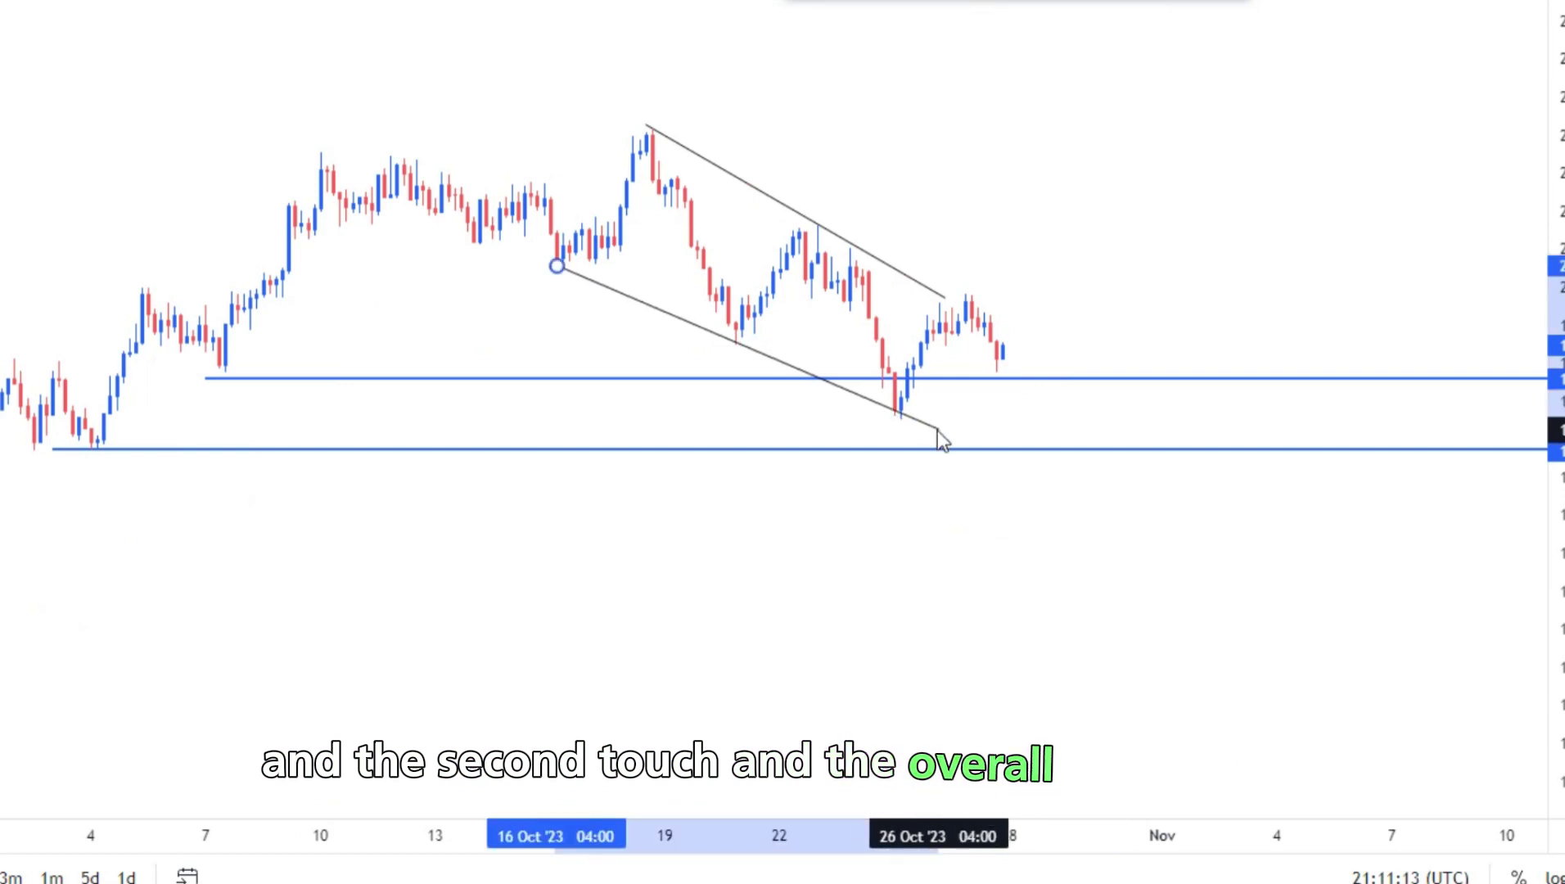
Brush circles around the three lows touching the channel's lower line, and delete the upward stroke brushed from the last low
click(936, 1)
mouse_move(545, 267)
mouse_down()
mouse_move(591, 279)
mouse_move(554, 270)
mouse_up()
drag(725, 319, 761, 339)
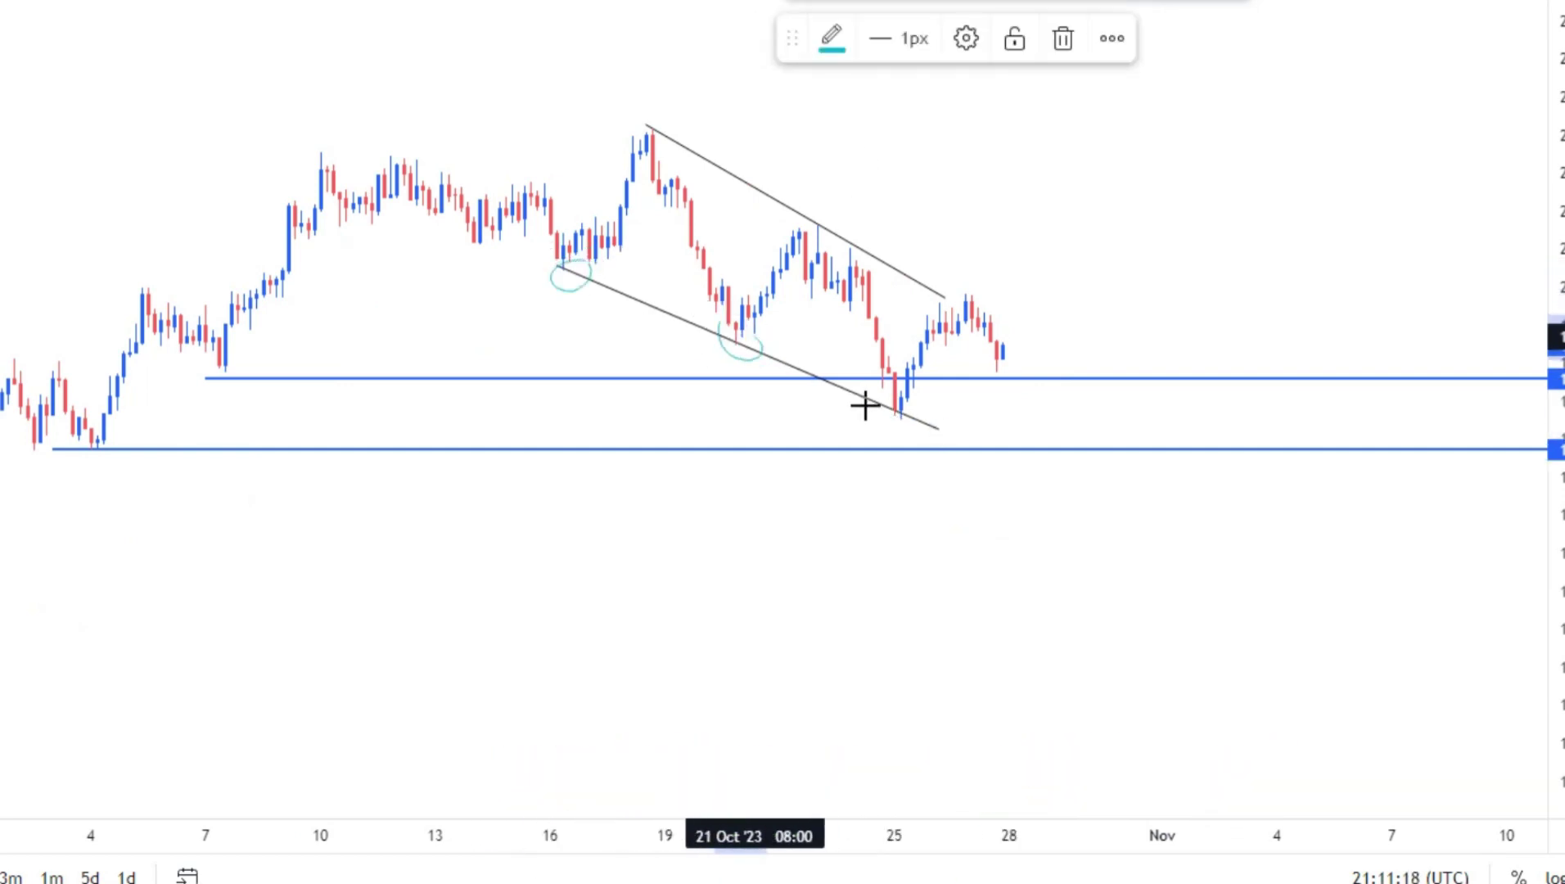
mouse_move(902, 402)
mouse_down()
mouse_move(916, 408)
mouse_move(891, 401)
mouse_move(954, 329)
mouse_up()
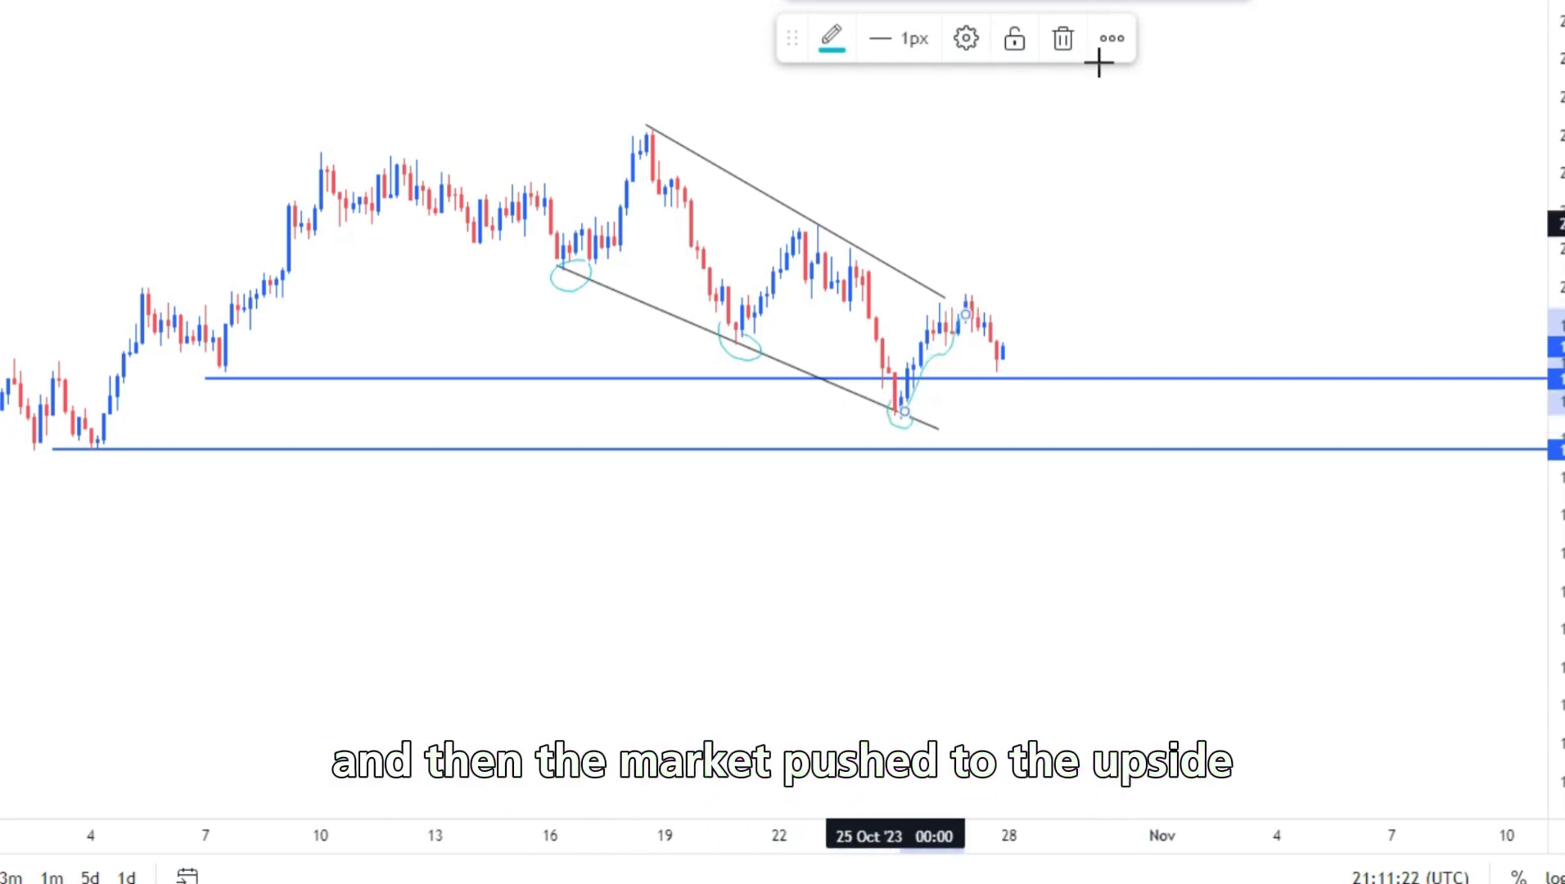
click(1065, 41)
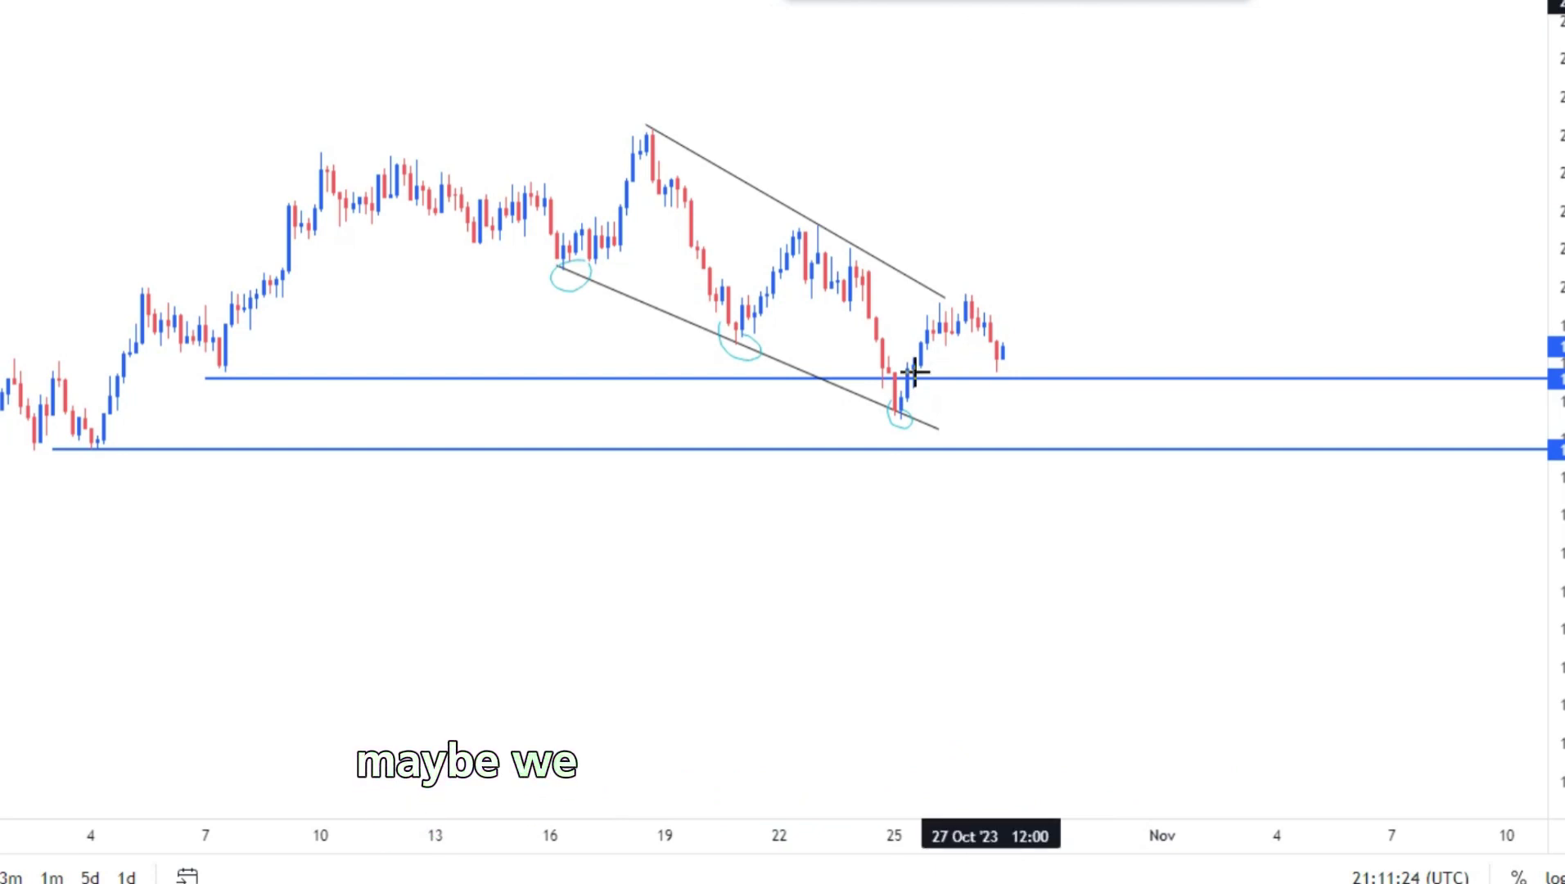
Brush the rally, small falling pullback channel and upward breakout path after the 25 October low, and place a horizontal ray at the October high
mouse_move(902, 416)
mouse_down()
mouse_move(947, 318)
mouse_move(1008, 336)
mouse_move(1033, 196)
mouse_up()
click(891, 2)
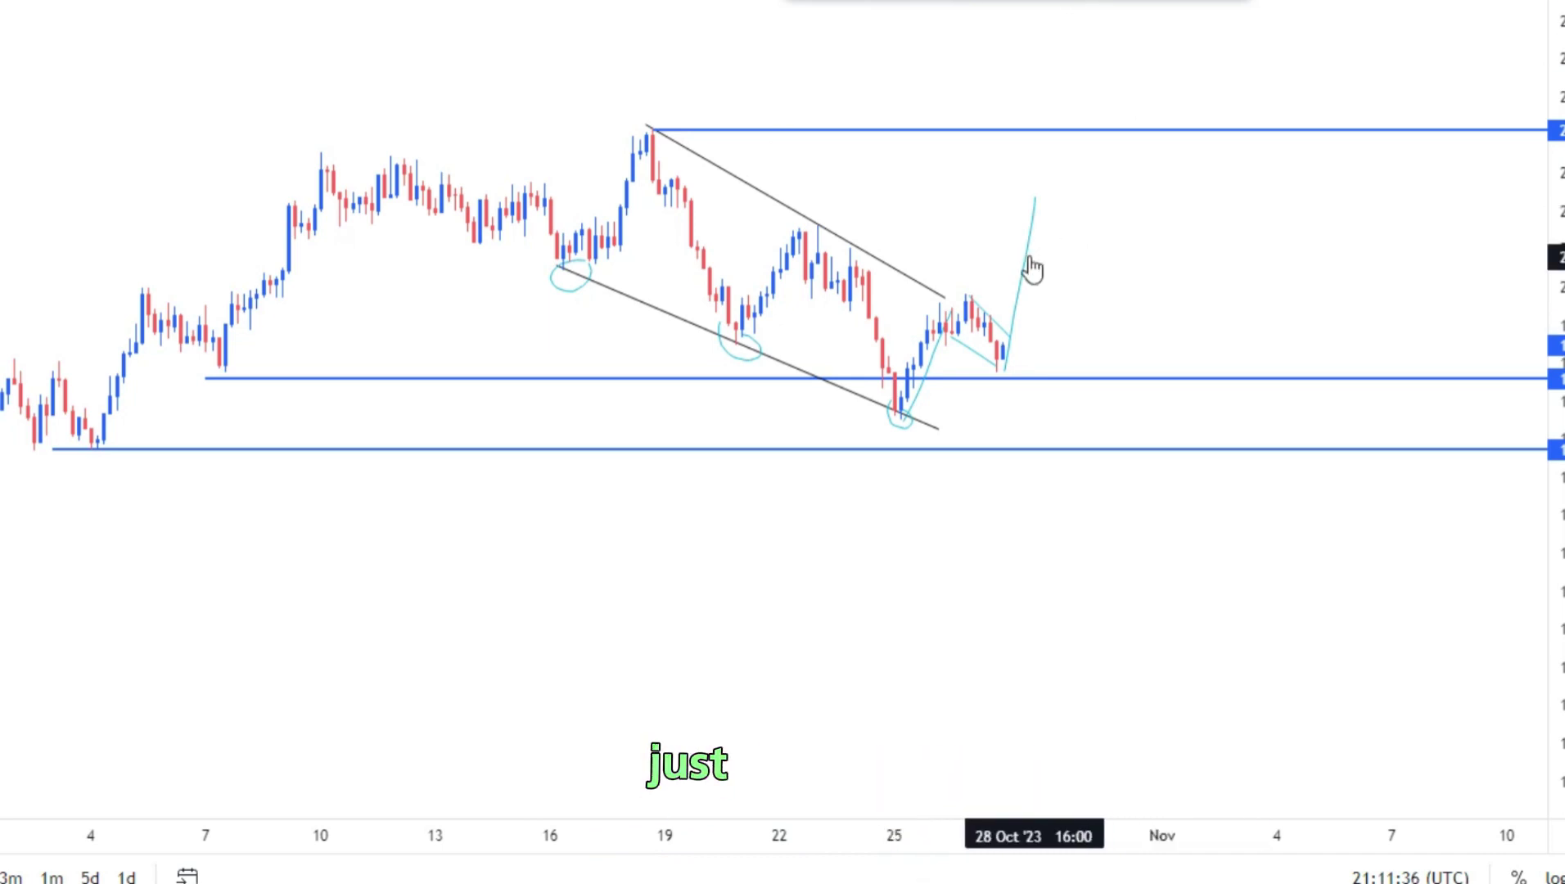
Delete the brushed breakout path, both pullback channel lines and the rally stroke, keeping the three circles
click(1058, 39)
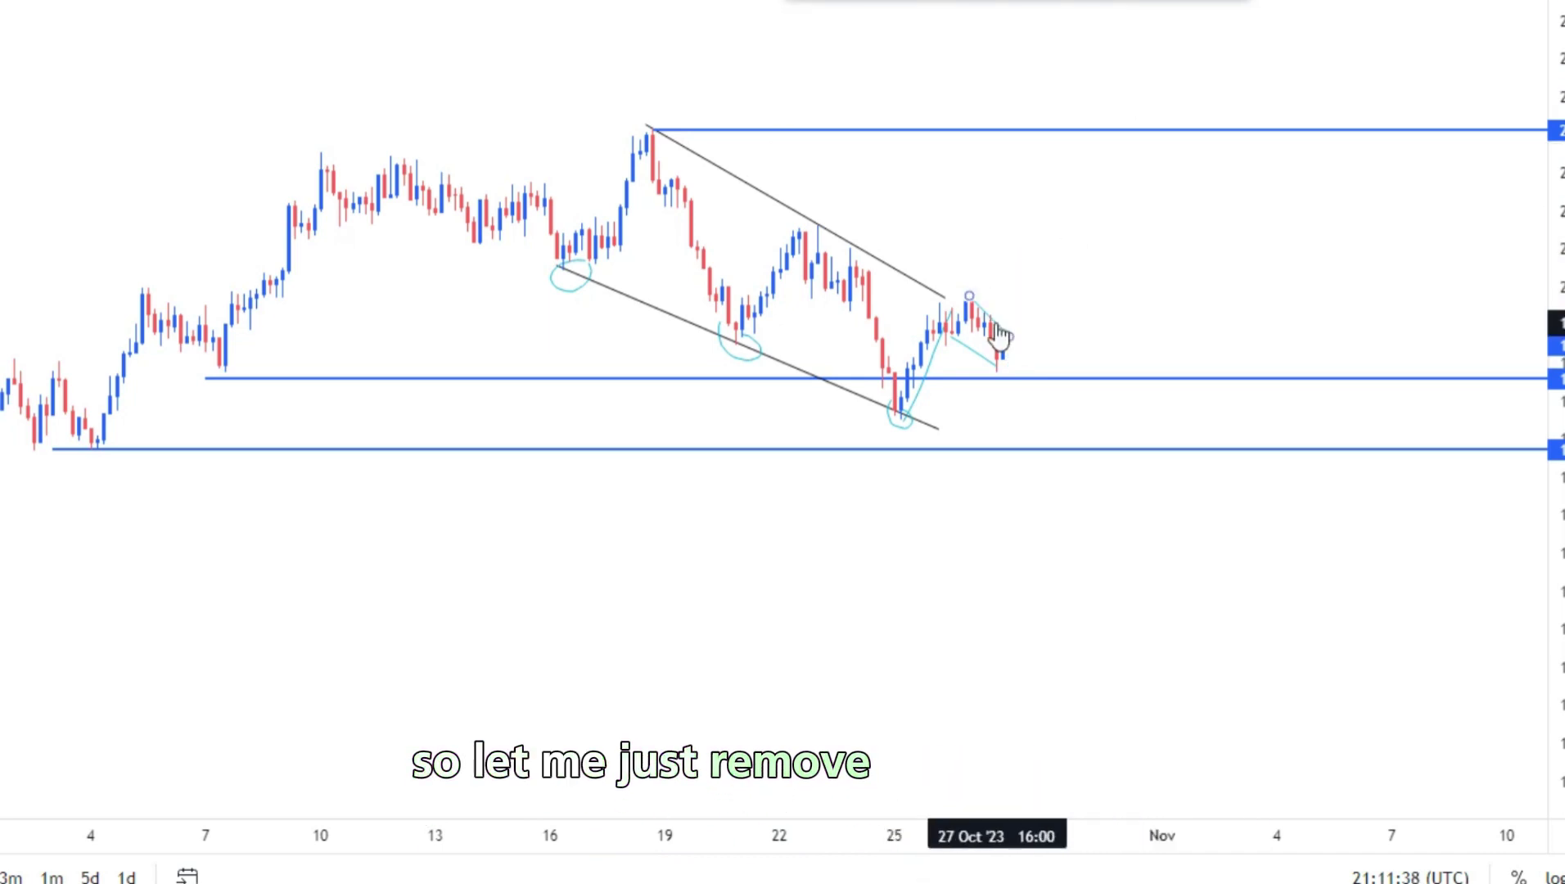
click(999, 332)
key(Delete)
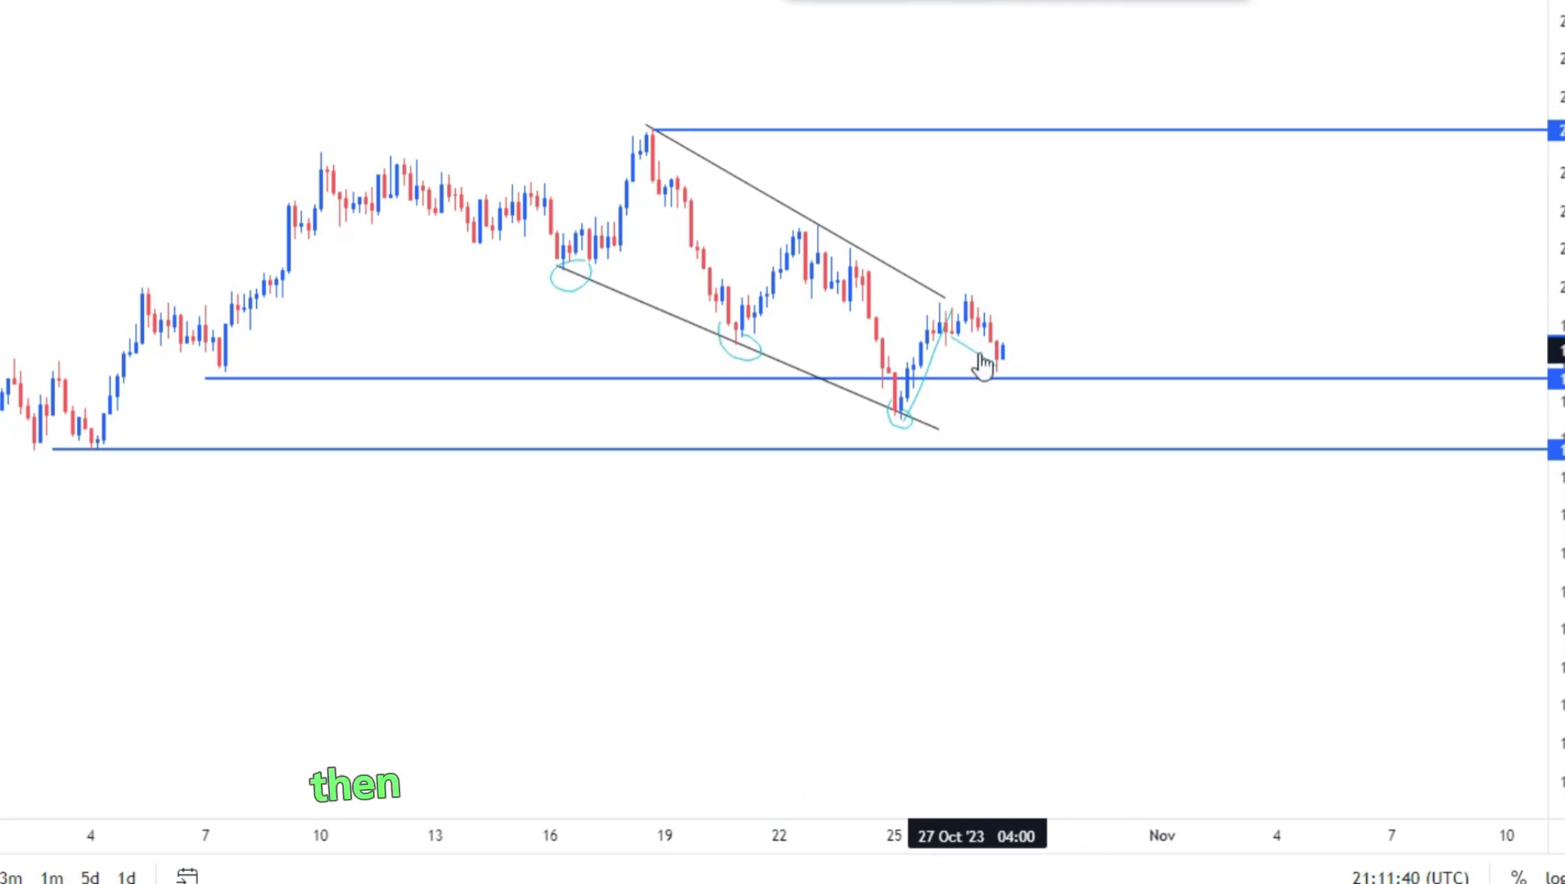
click(1051, 44)
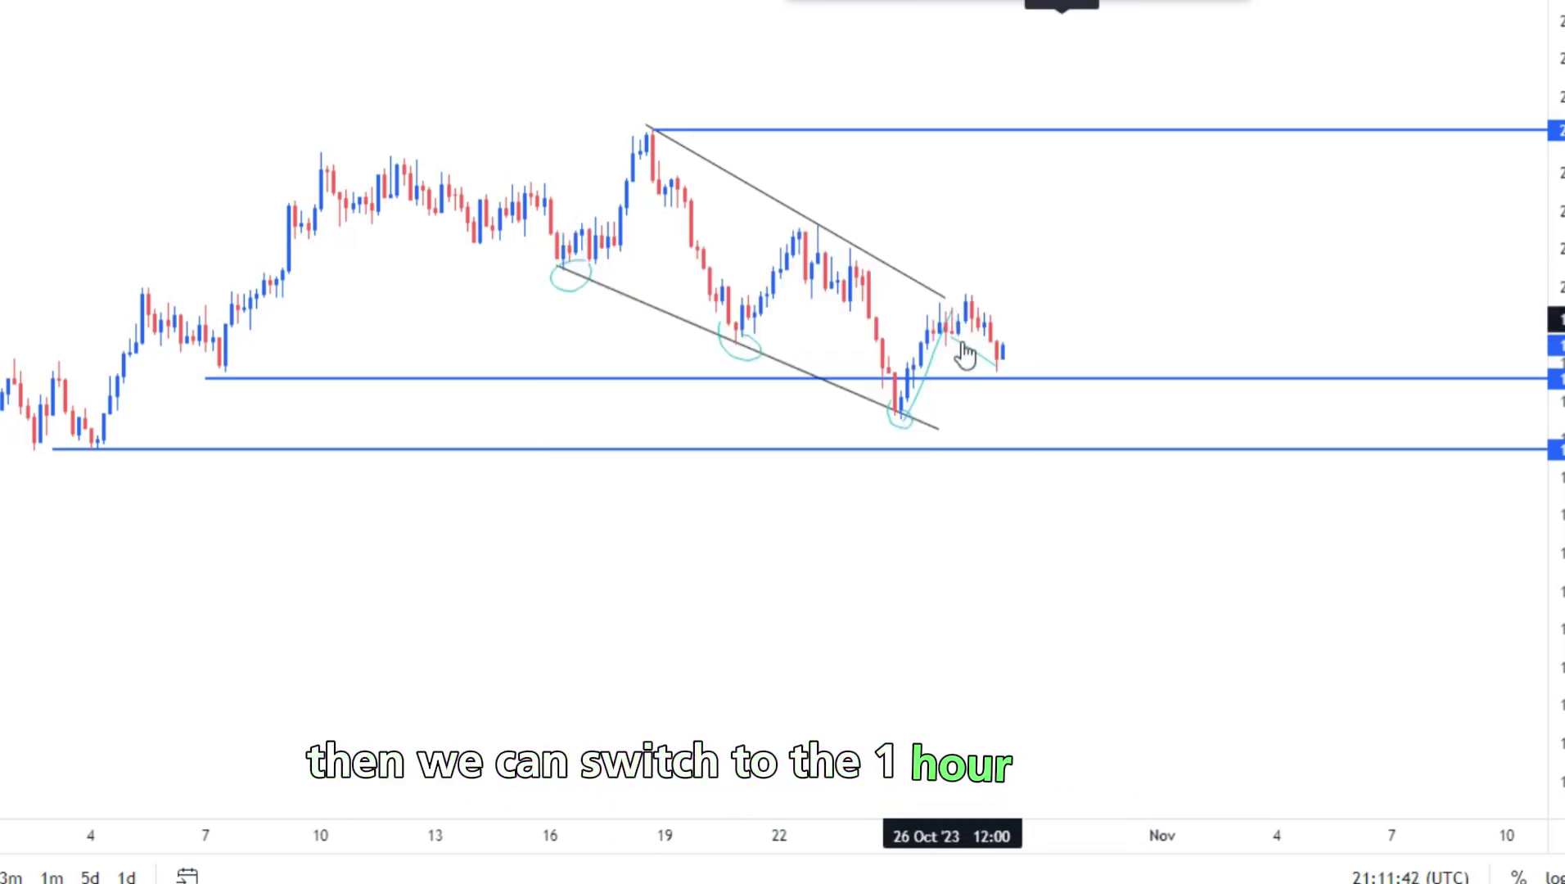
click(966, 348)
key(Delete)
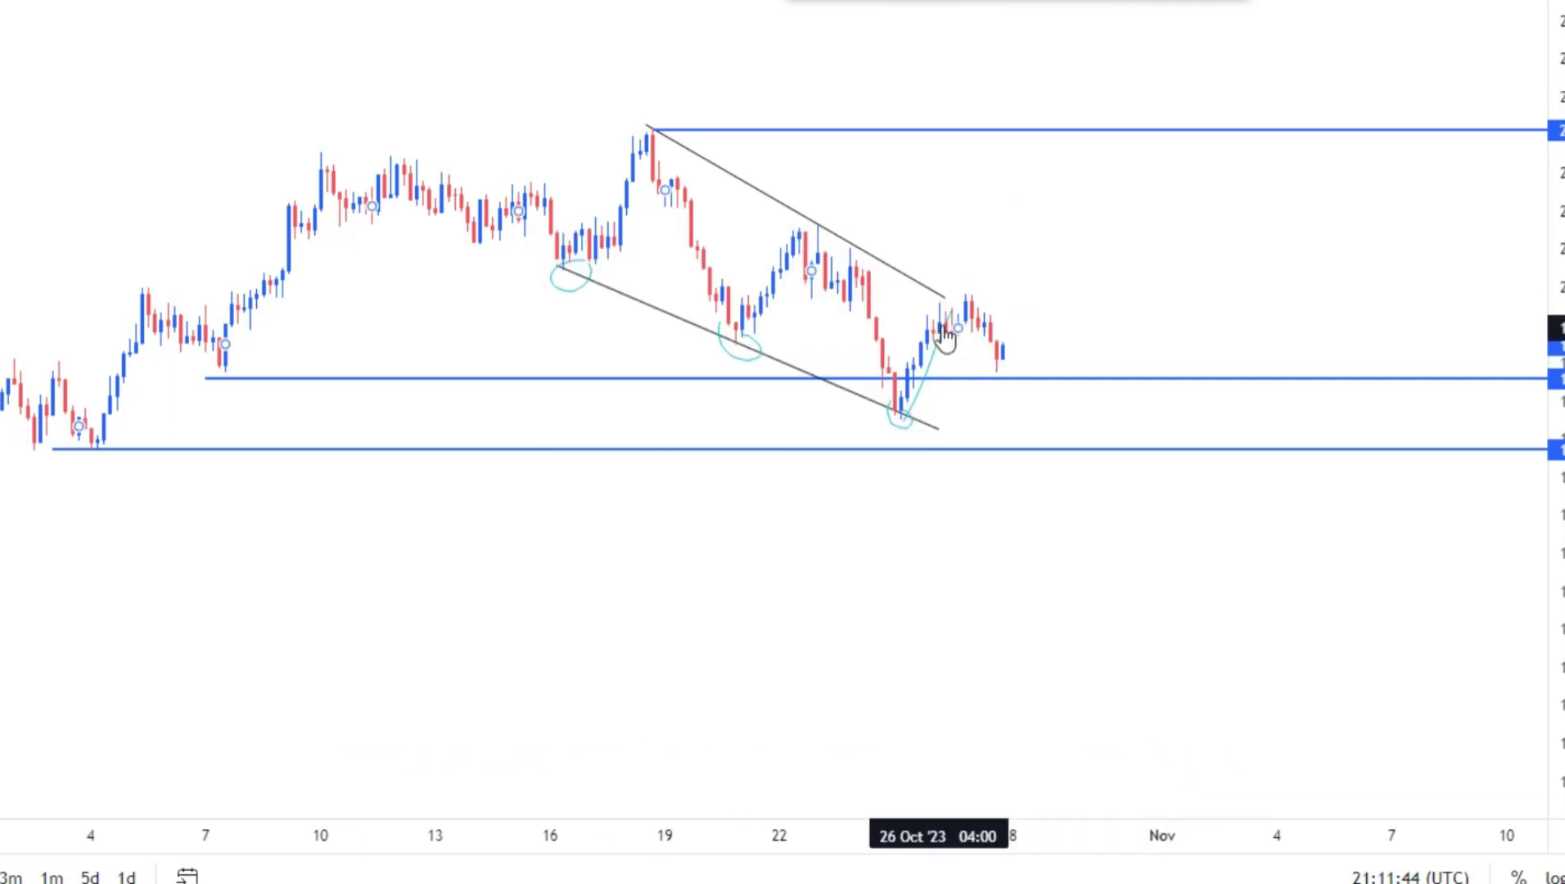
click(945, 336)
click(1062, 41)
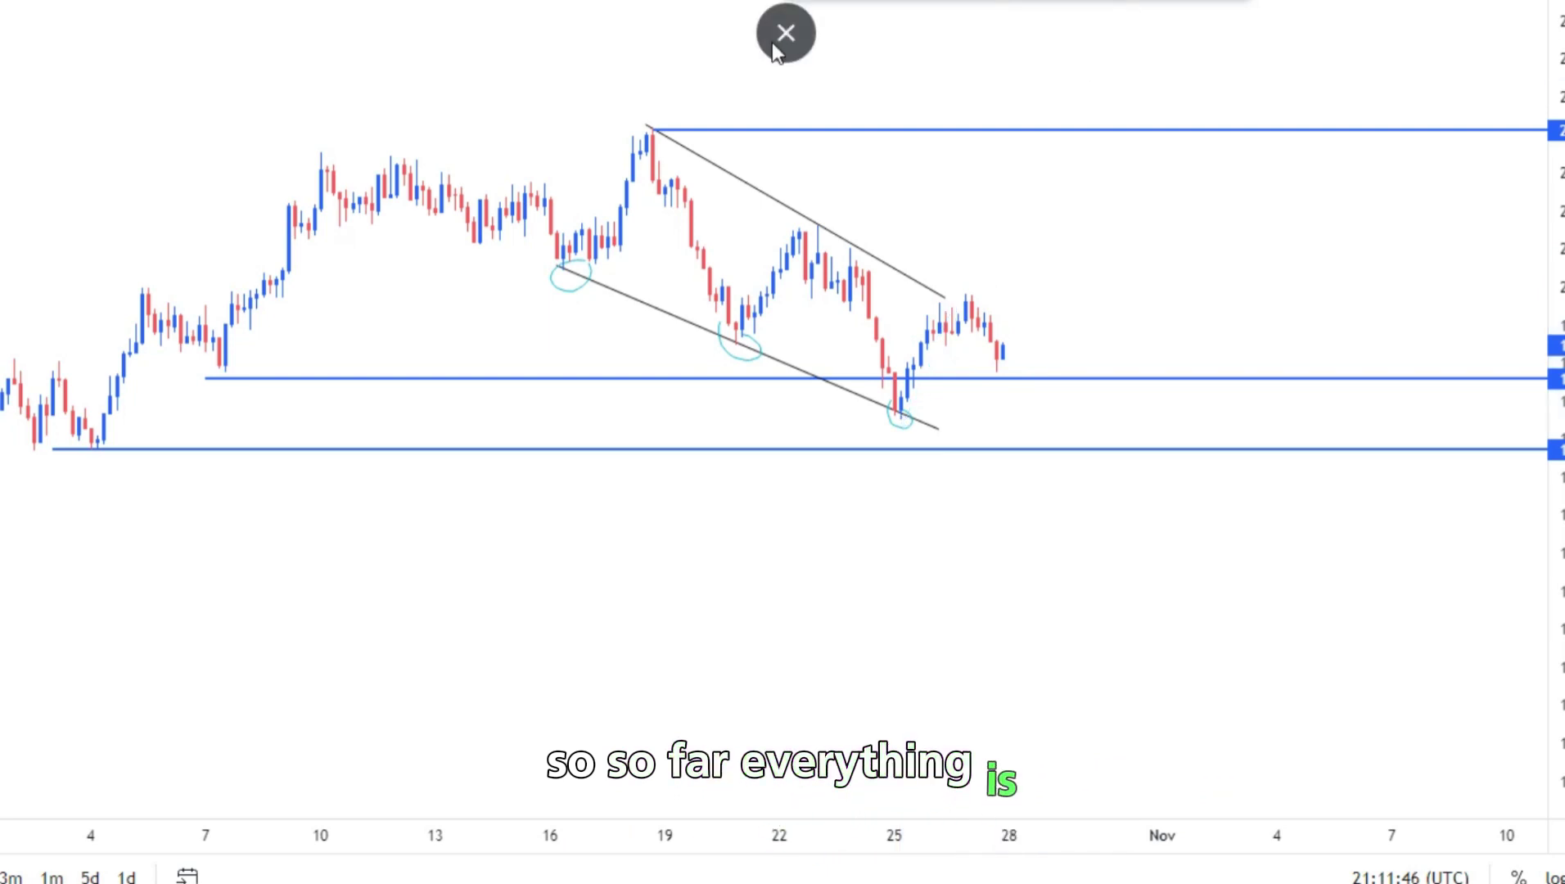
Switch the chart to the 1-hour timeframe and show the browser in full screen
click(782, 36)
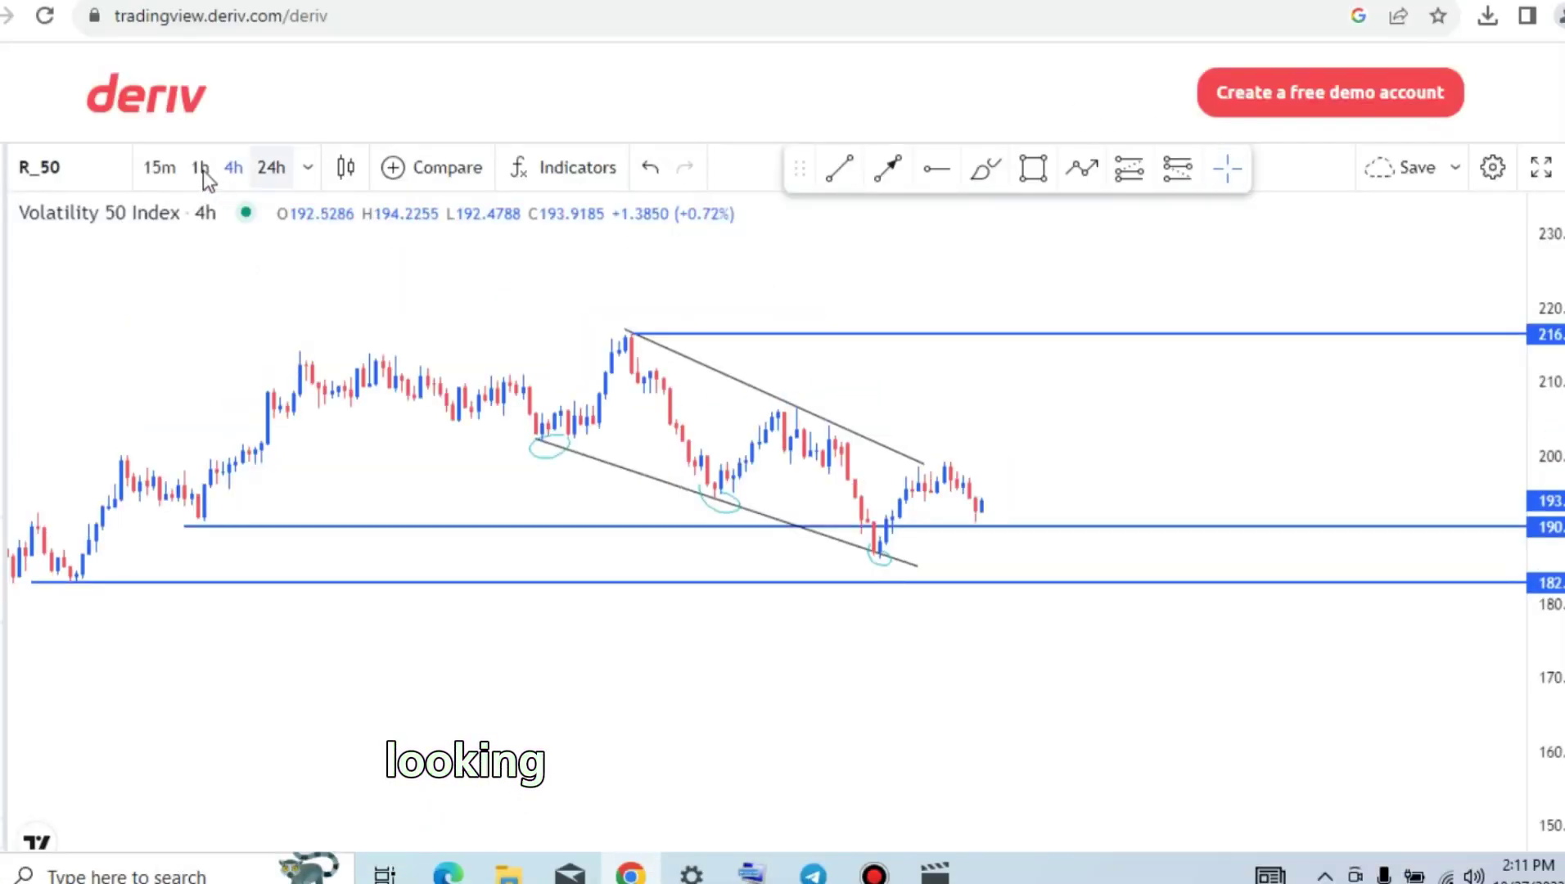
click(1543, 169)
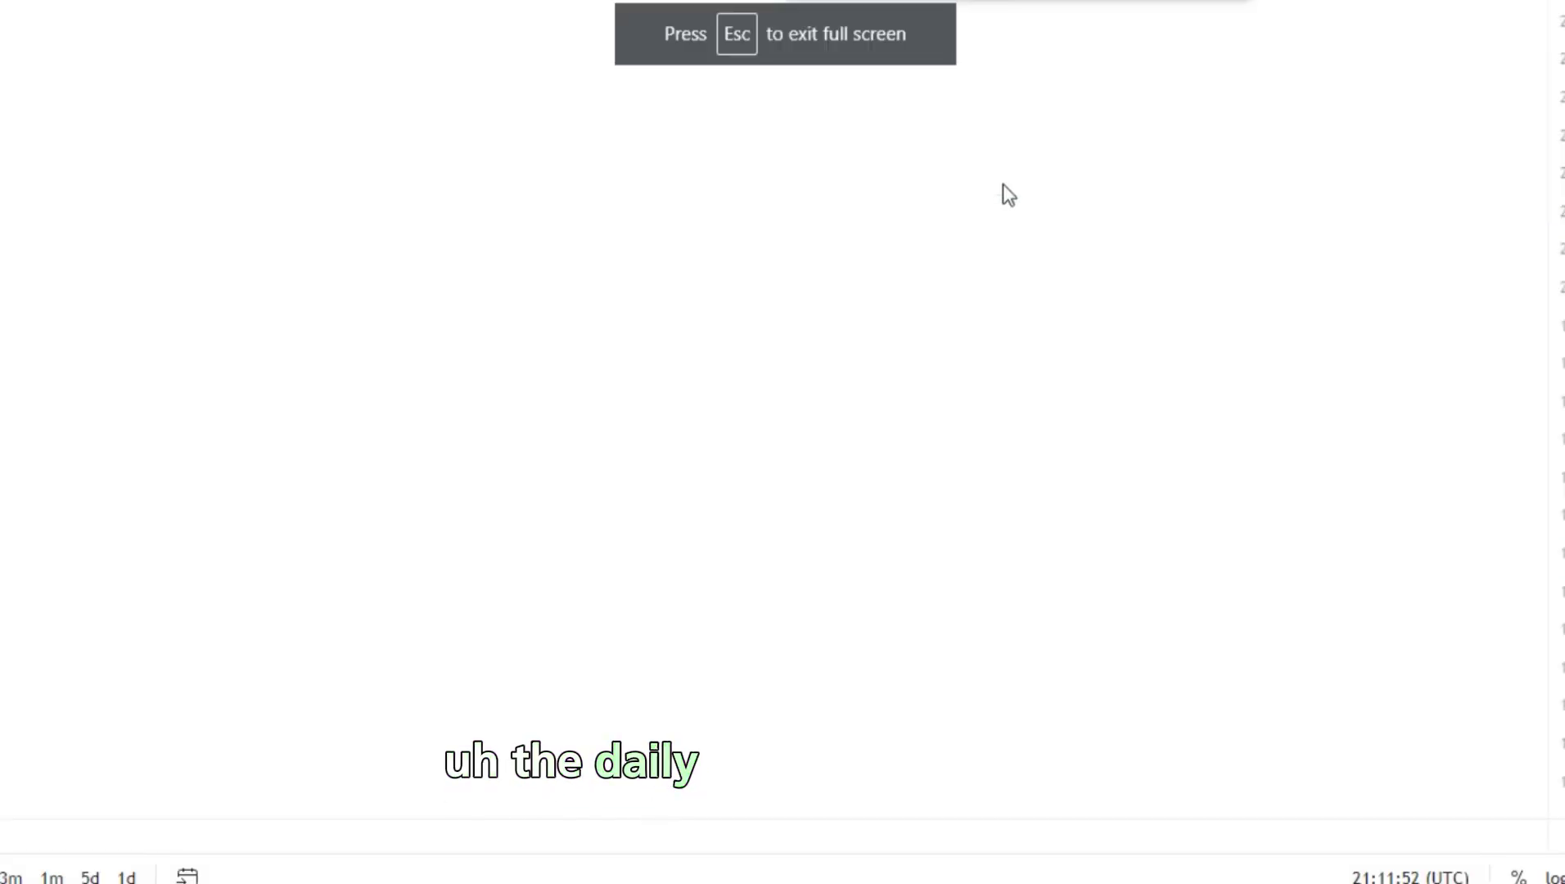
mouse_move(717, 23)
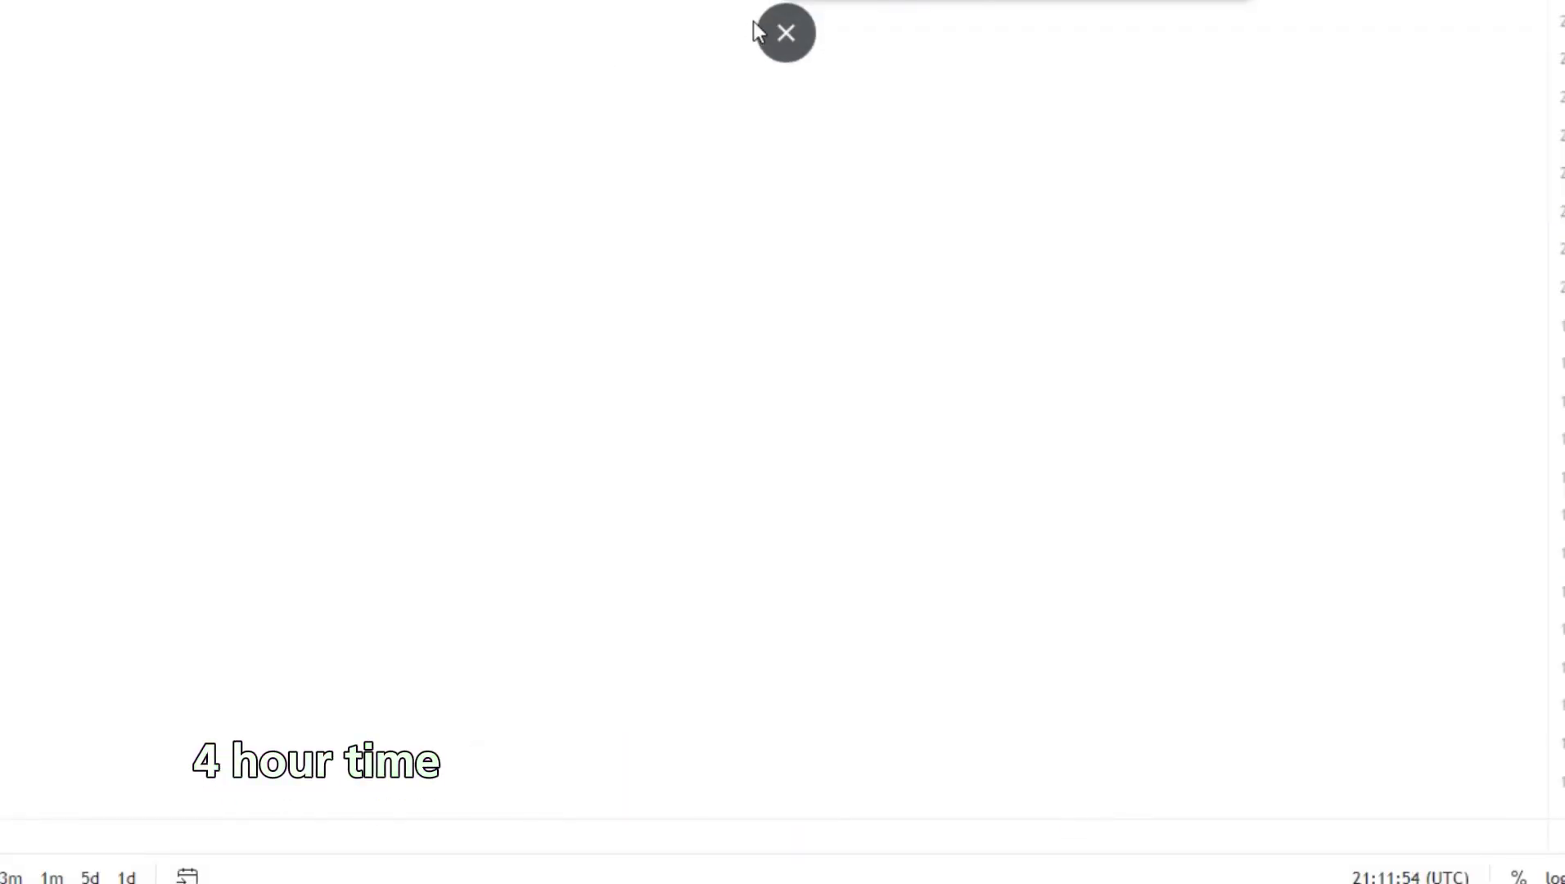
key(Escape)
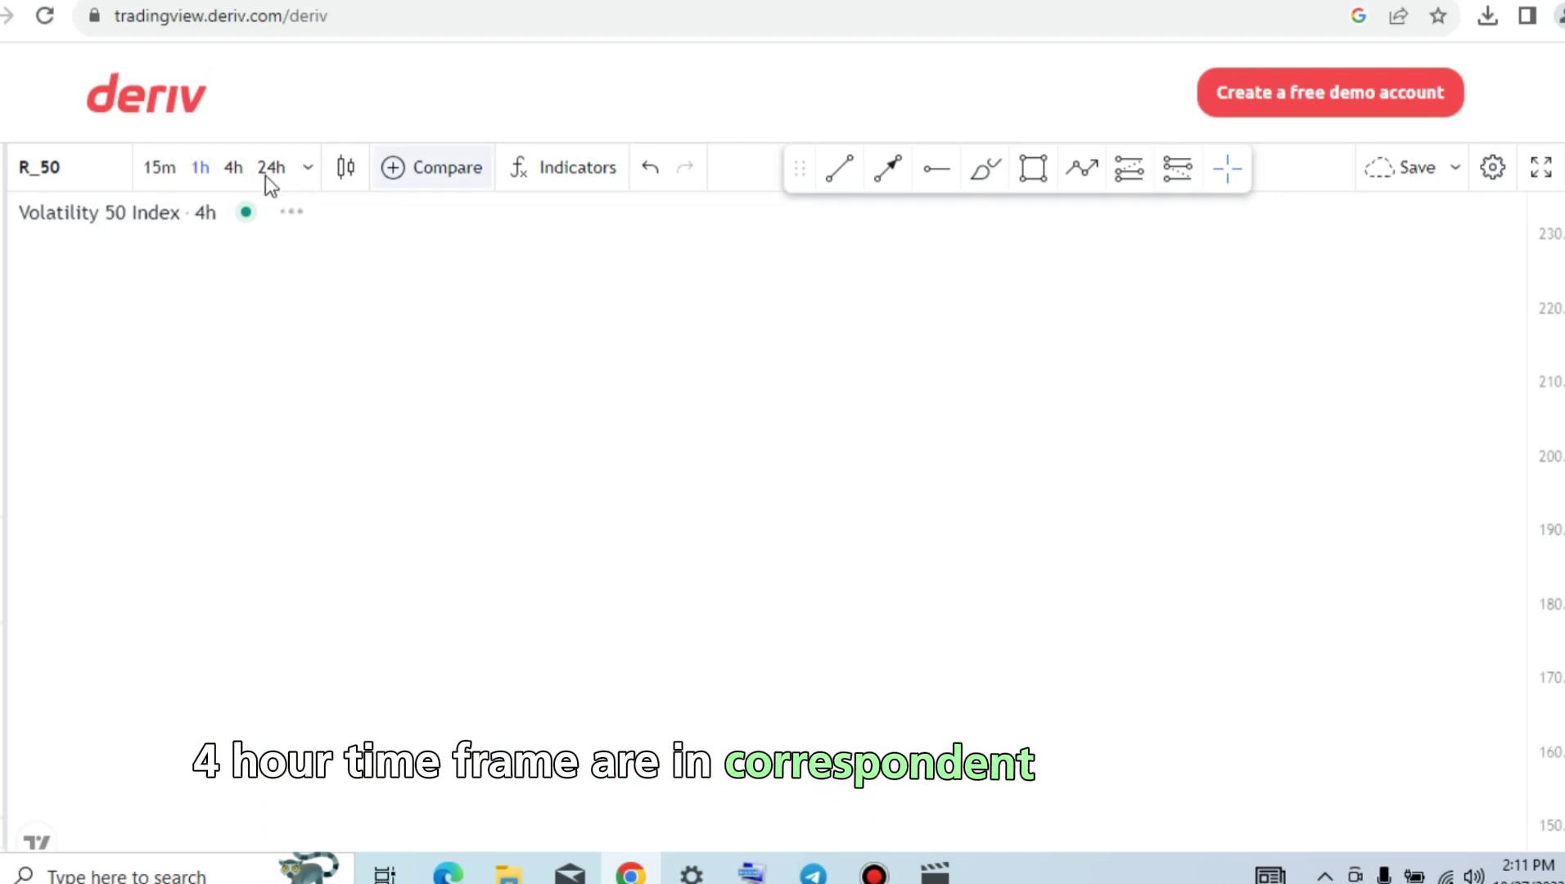
click(1563, 16)
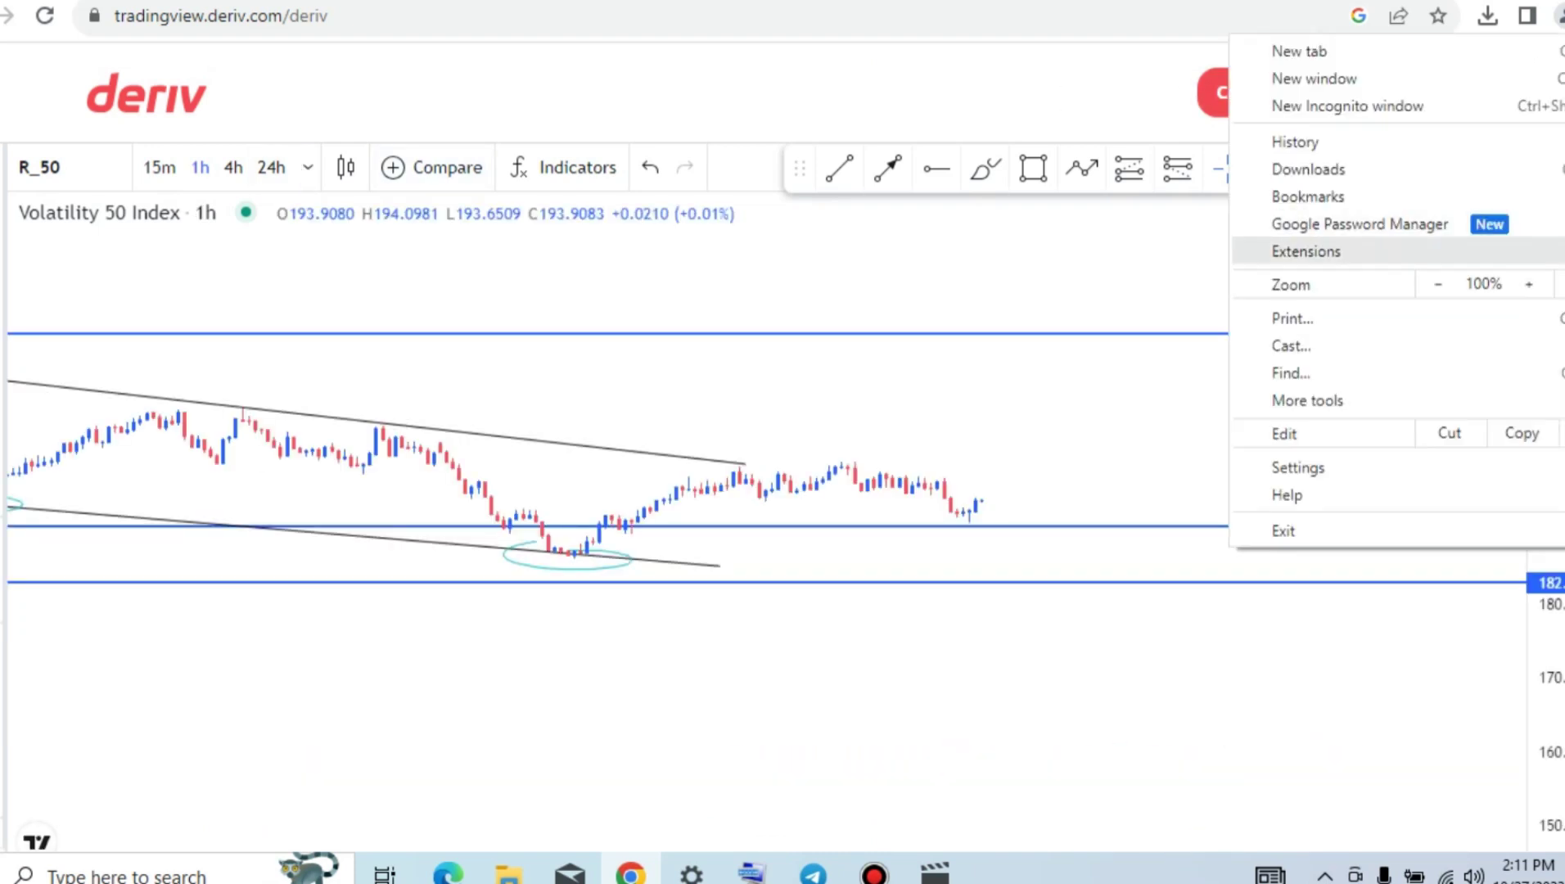
key(F11)
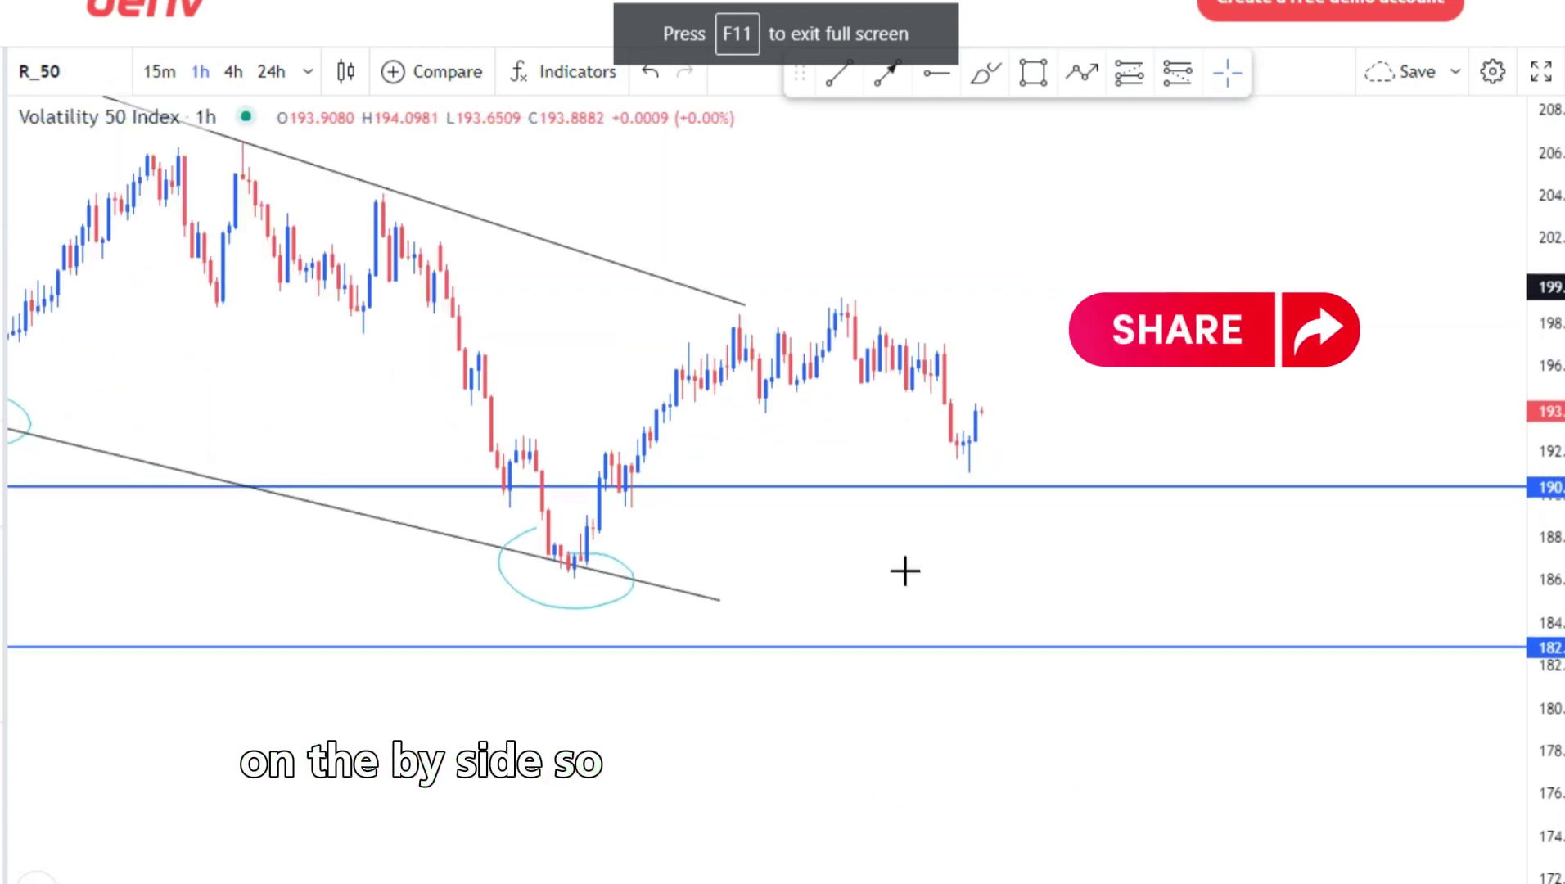
Extend the channel's lower line past the 25 October low towards the lower horizontal ray, and delete the extra brush stroke at that low
drag(755, 630, 816, 639)
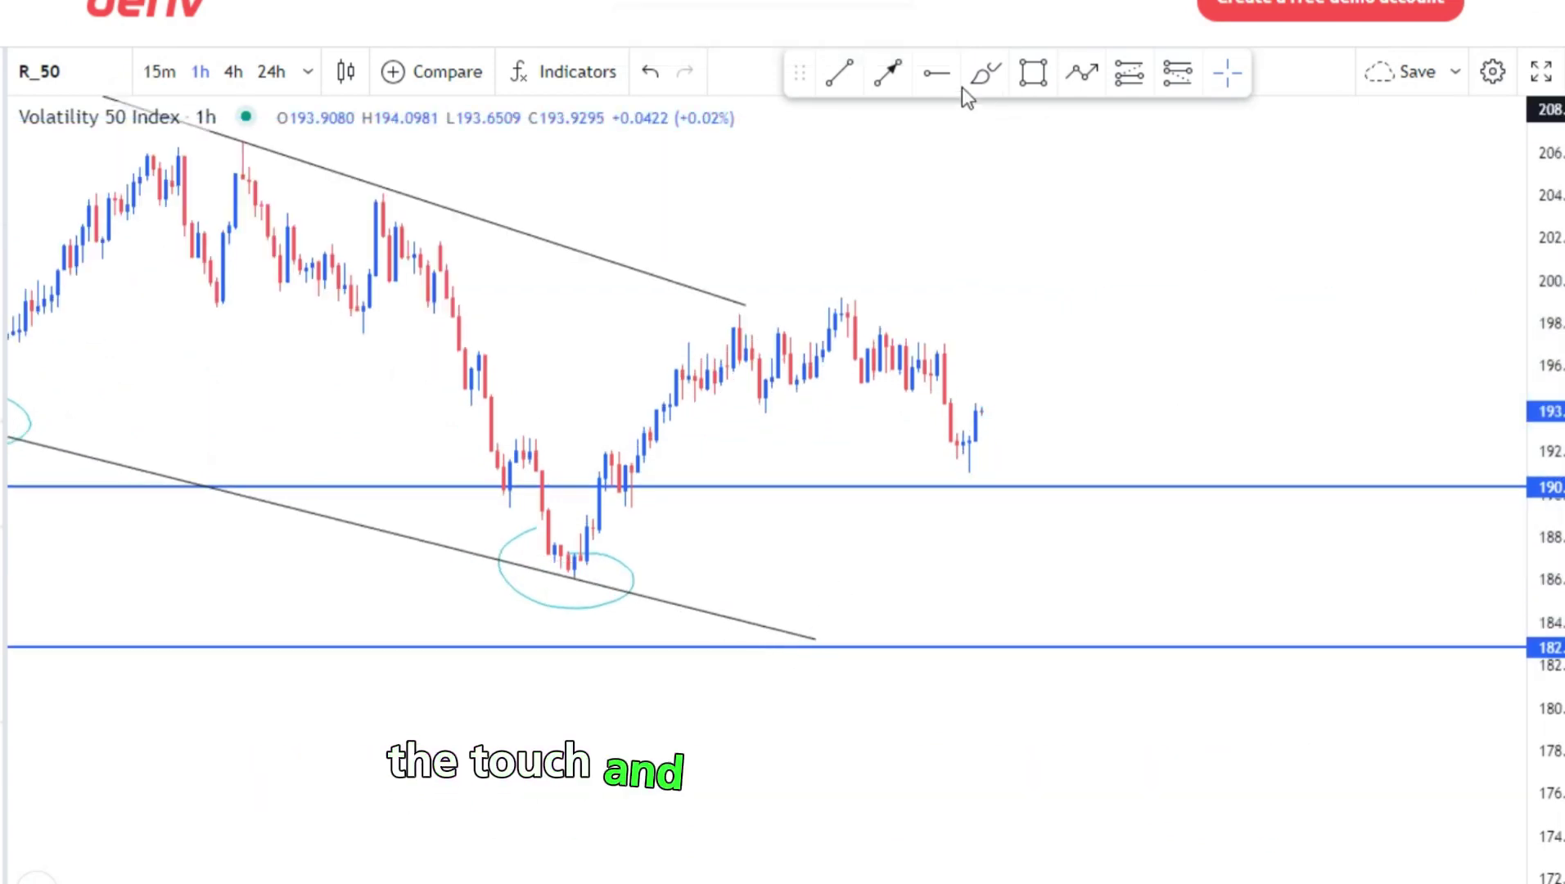
click(986, 74)
drag(586, 574, 579, 570)
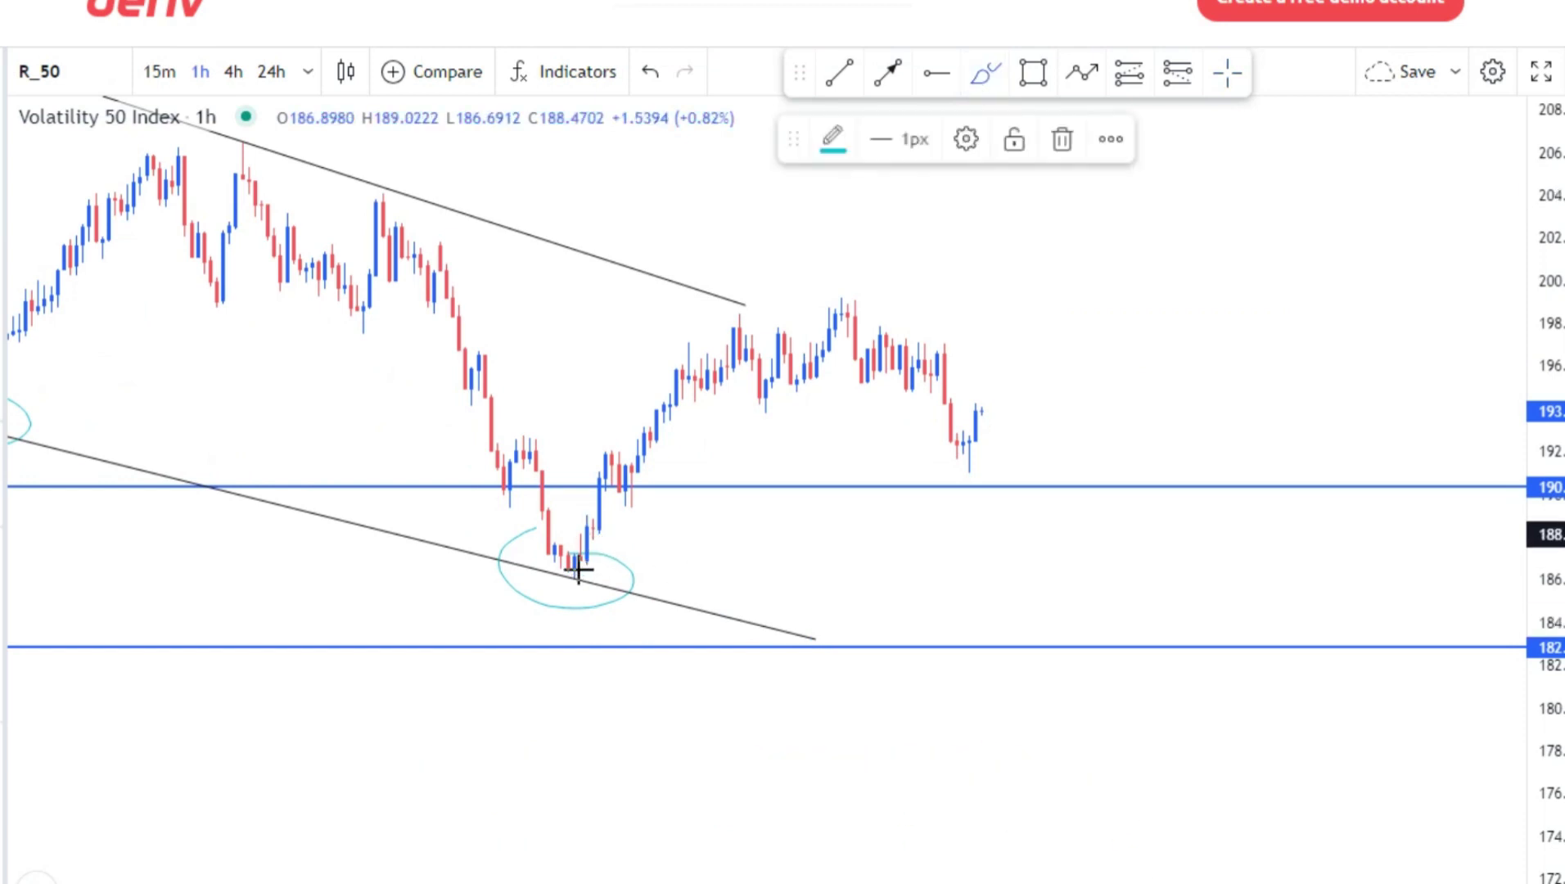
click(1063, 139)
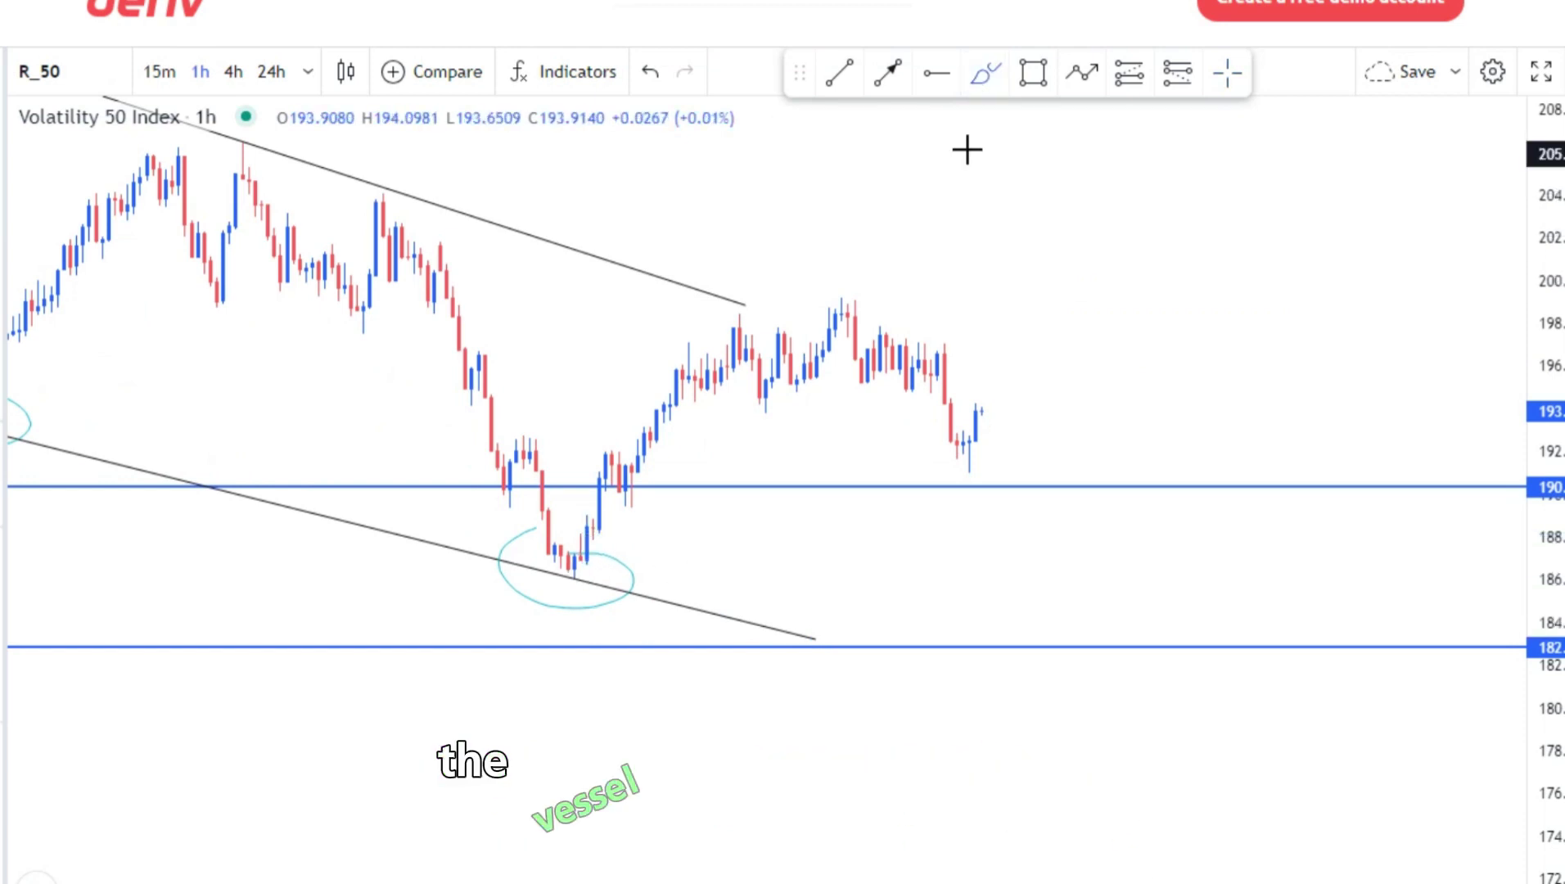
click(1225, 74)
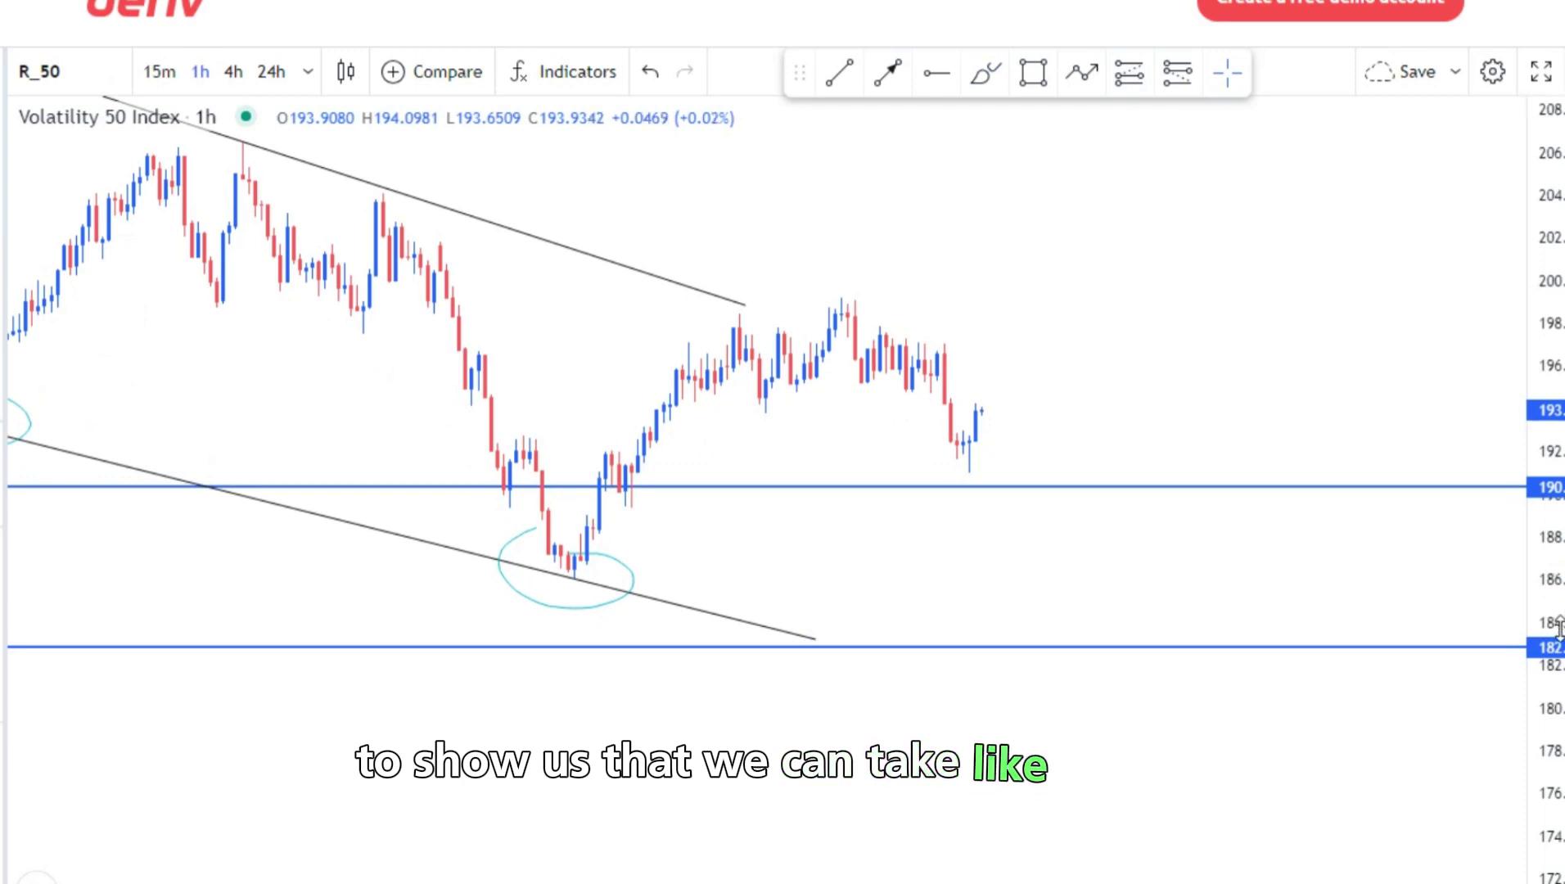
Draw two steep falling trend lines enclosing the sharp drop into the 25 October low
scroll(1405, 482, up, 3)
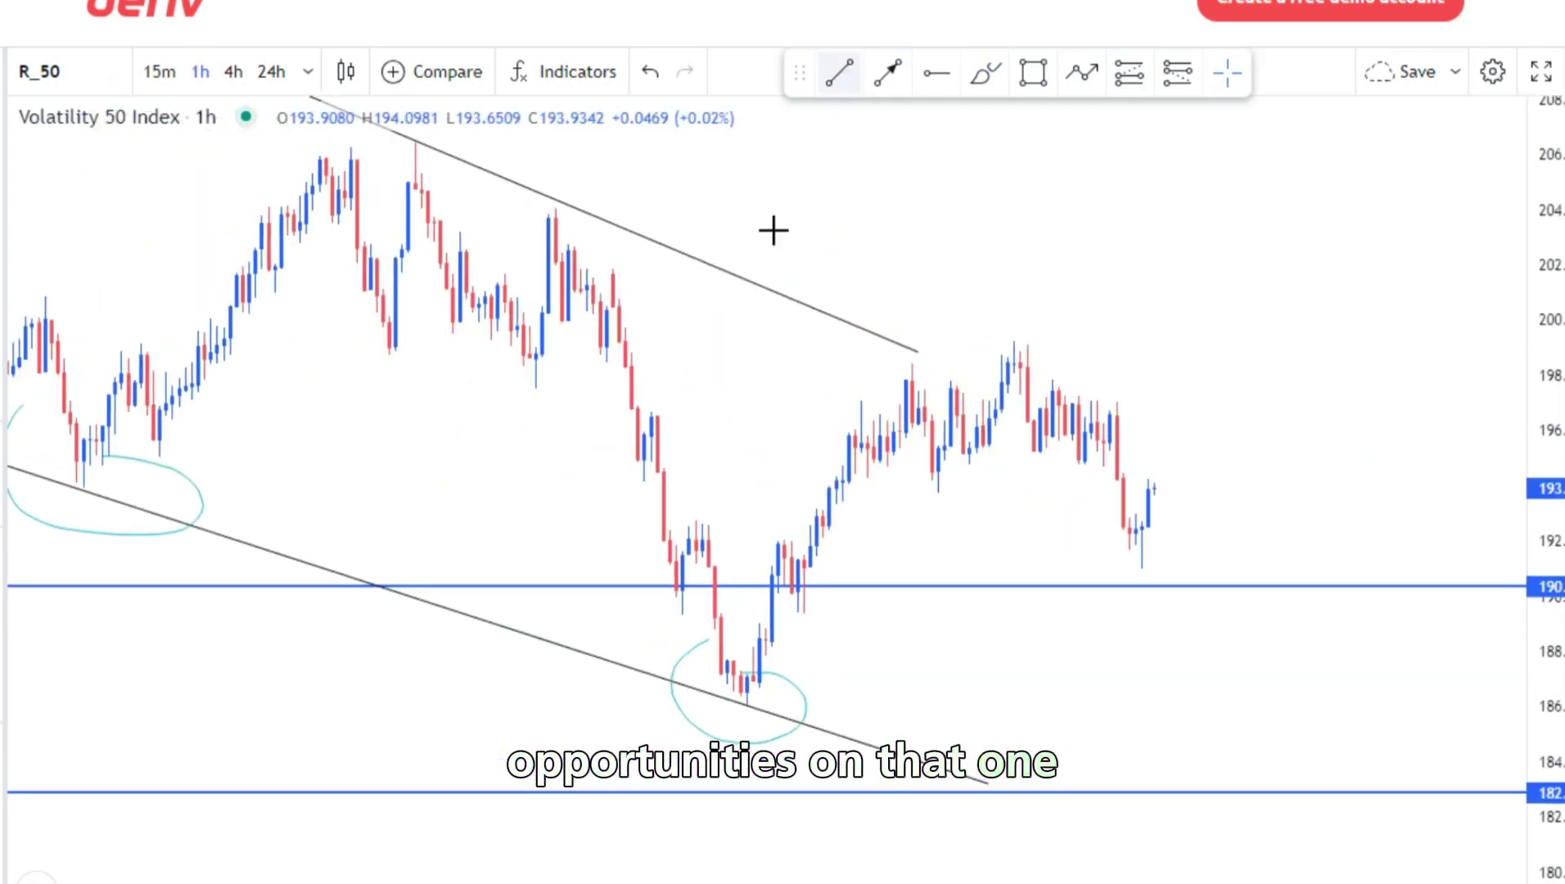
click(765, 667)
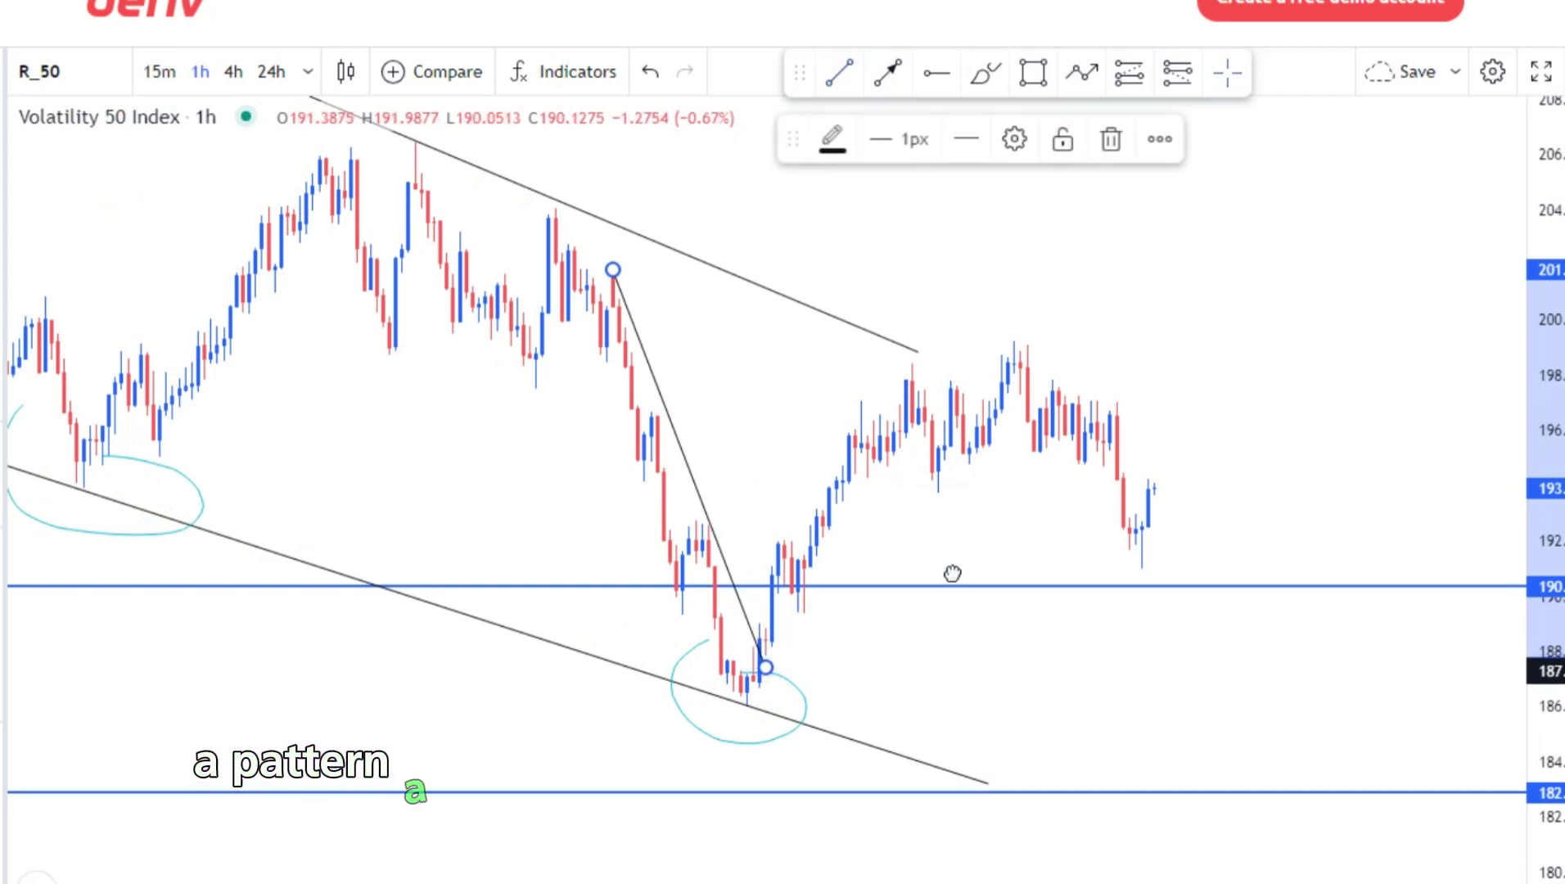
drag(952, 573, 969, 483)
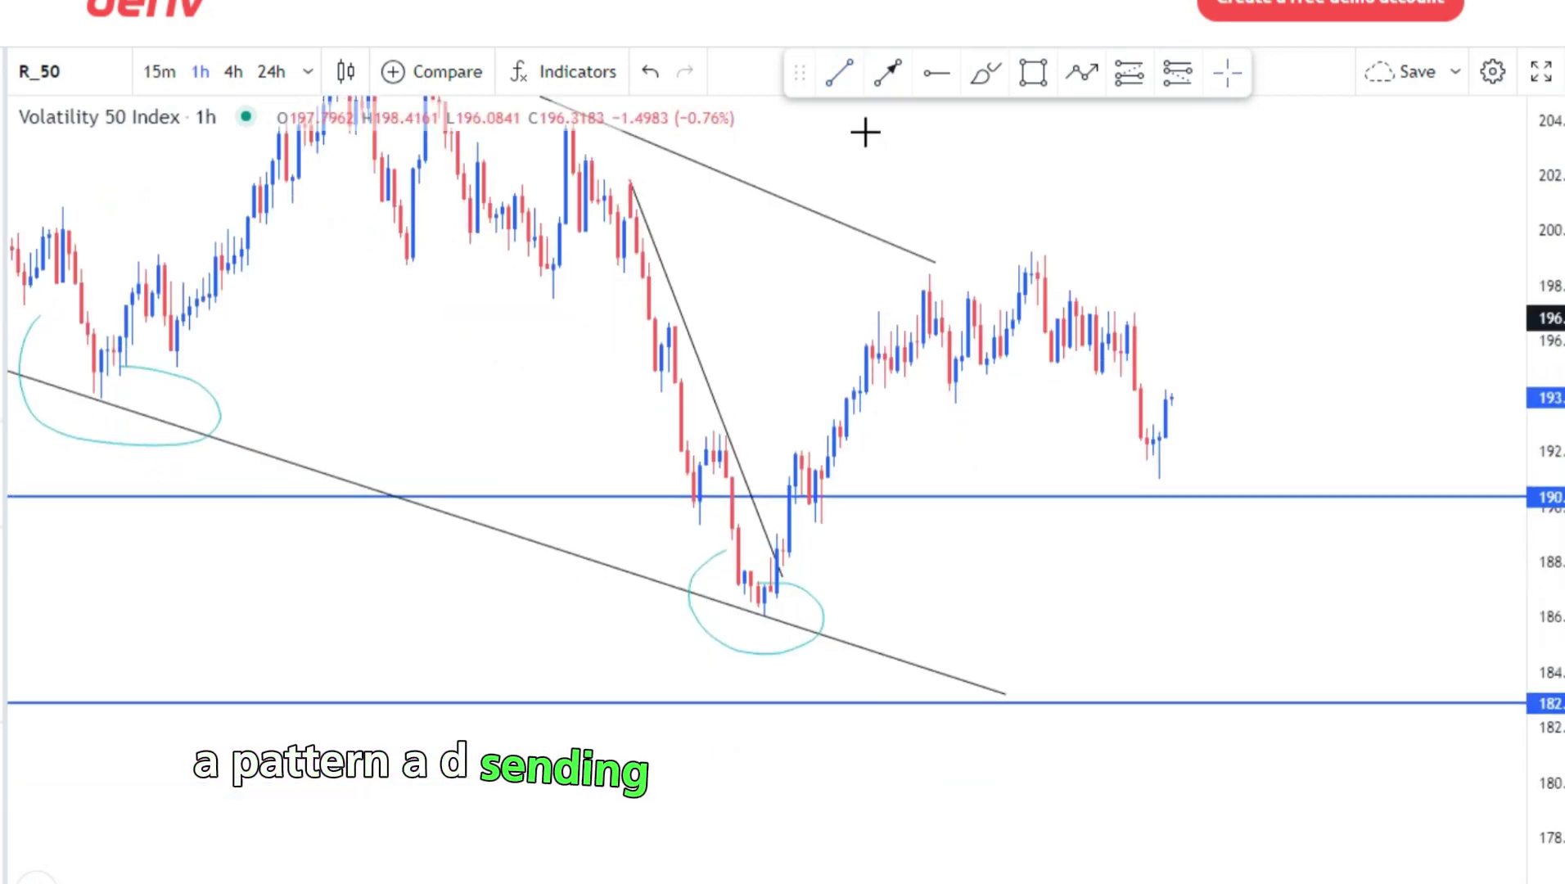
click(547, 283)
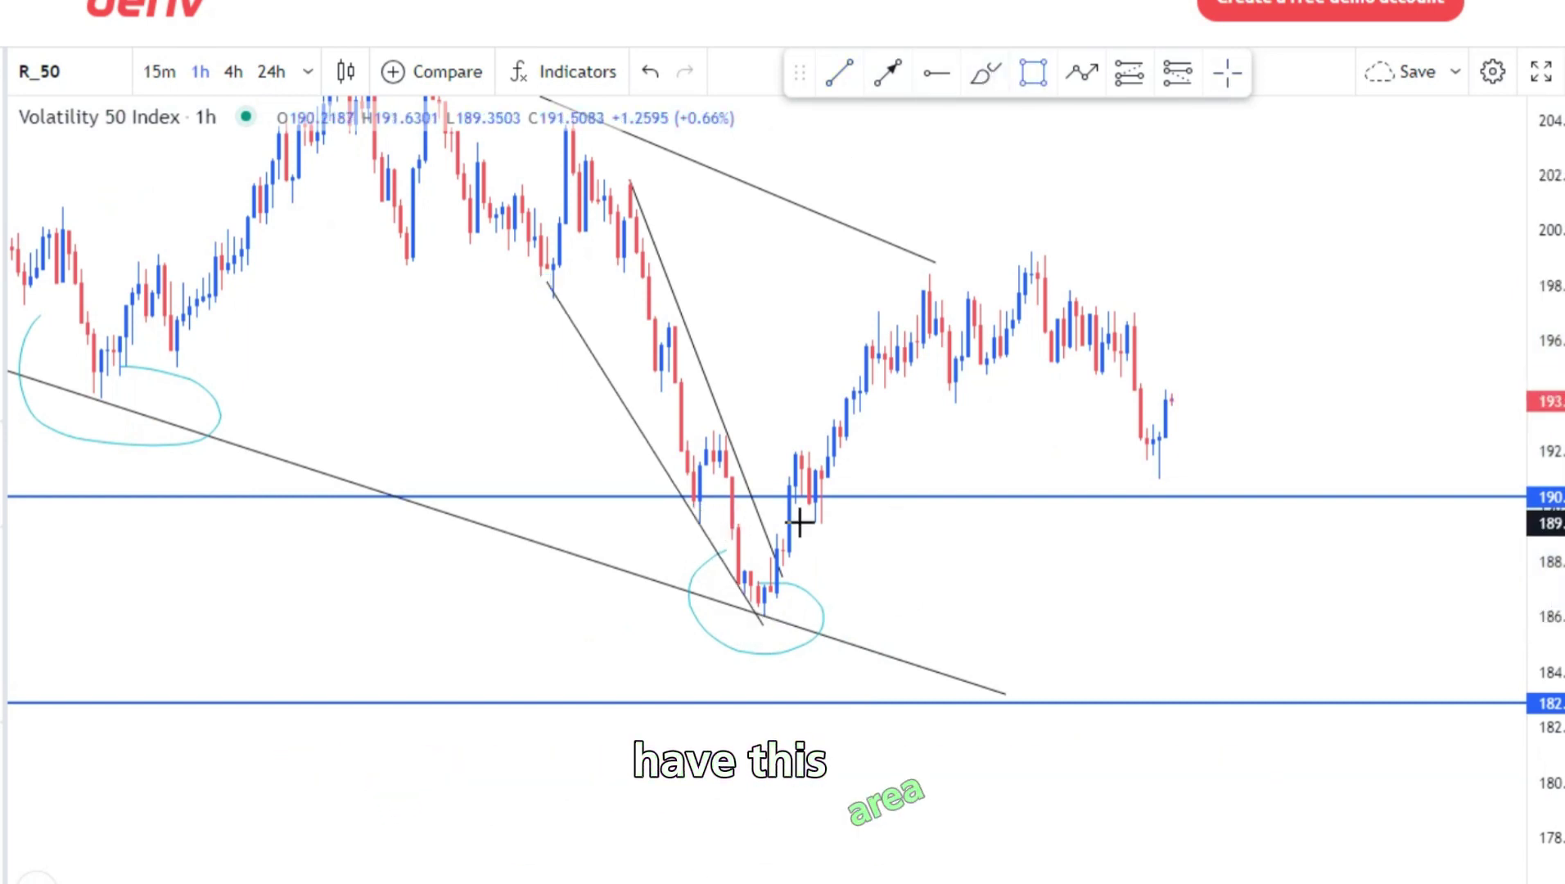
Mark a thin rectangular zone just below the middle horizontal ray, and move that ray up to the 7 October low at about 191
click(1411, 510)
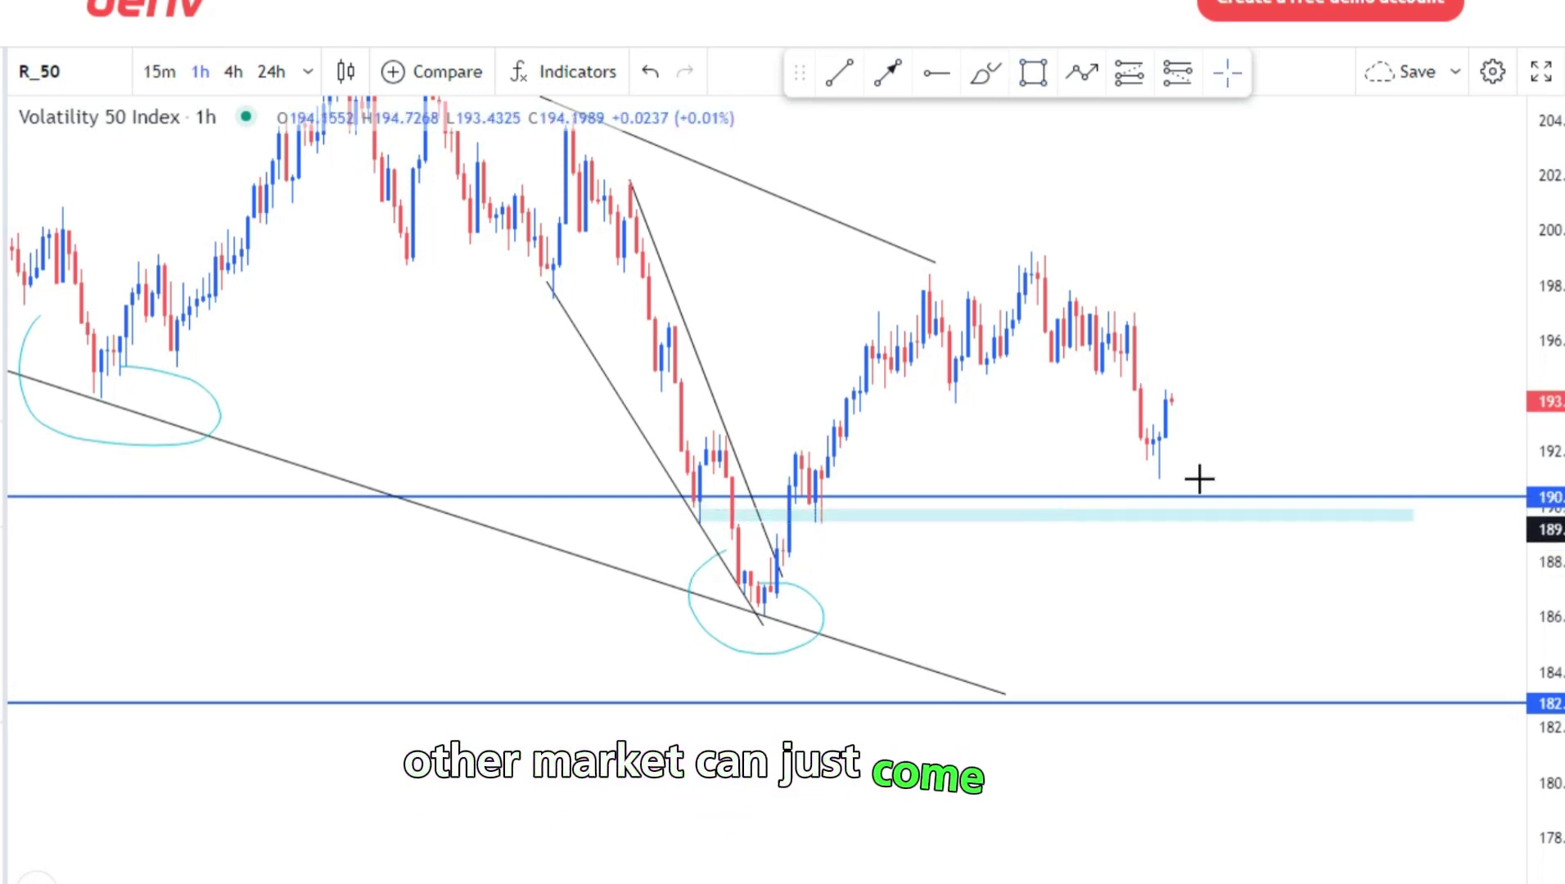
drag(918, 436, 744, 476)
scroll(1141, 454, down, 1)
scroll(1141, 454, down, 6)
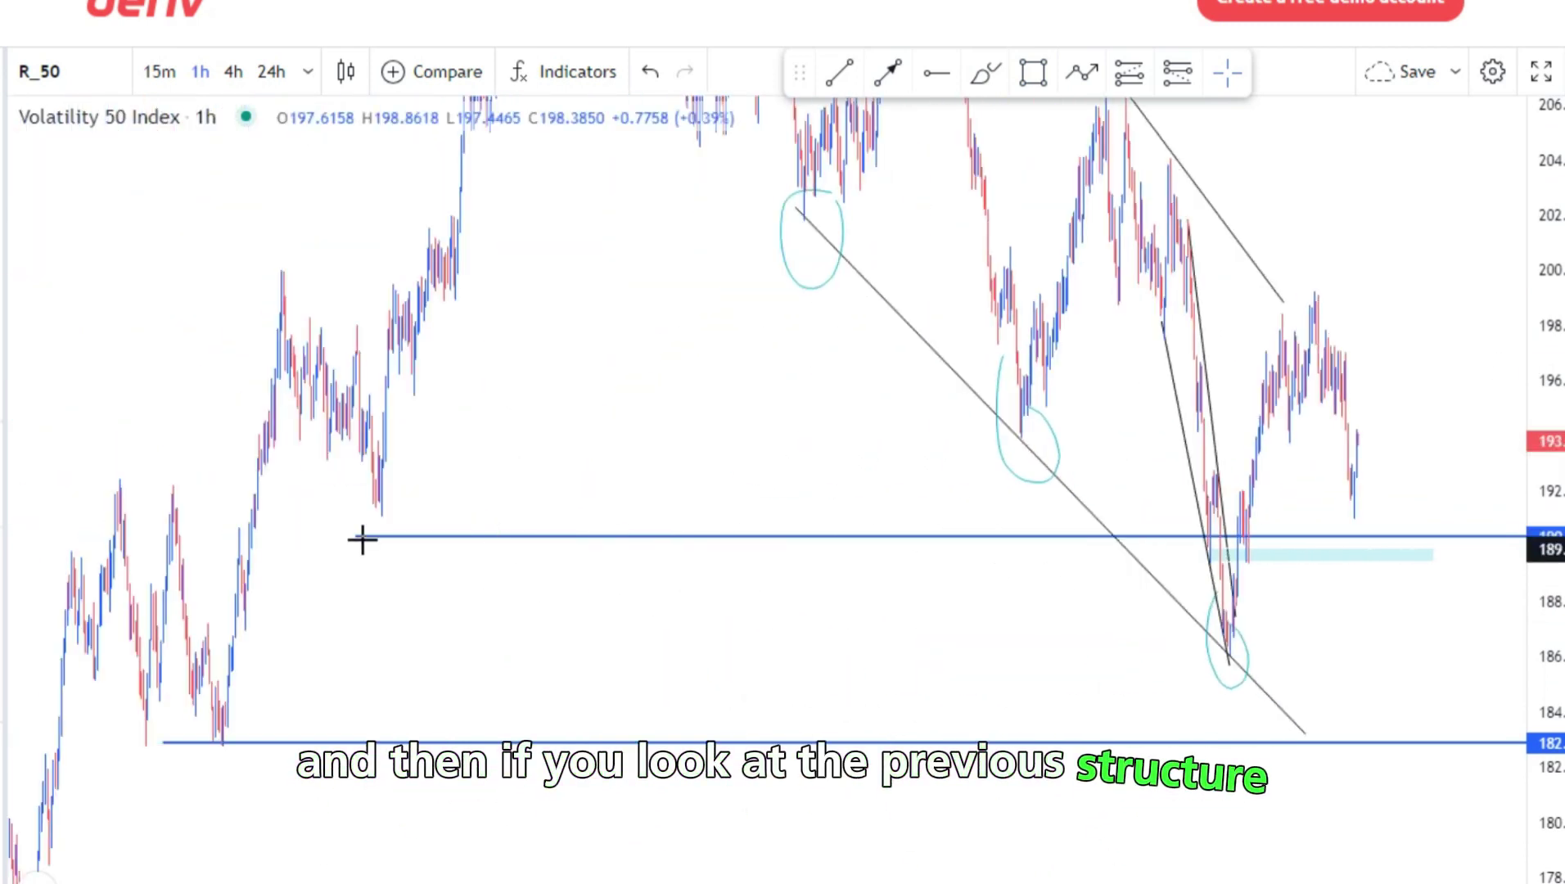
drag(356, 536, 382, 518)
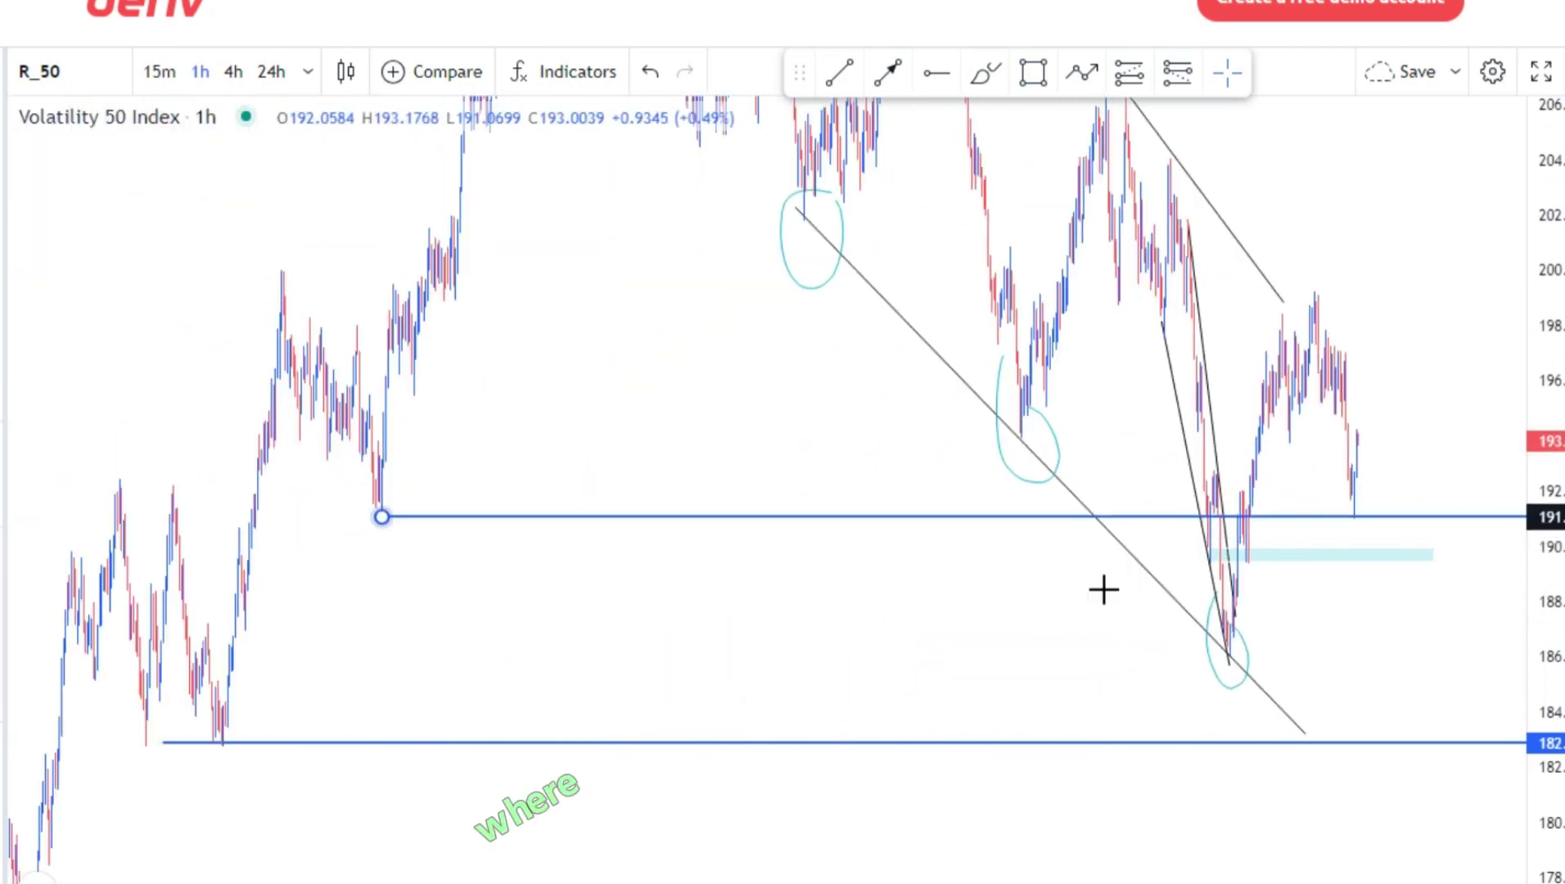
Brush circles around the 7 October low at the start of the 191 ray and the 25 October low
scroll(1109, 568, up, 5)
scroll(1093, 560, down, 5)
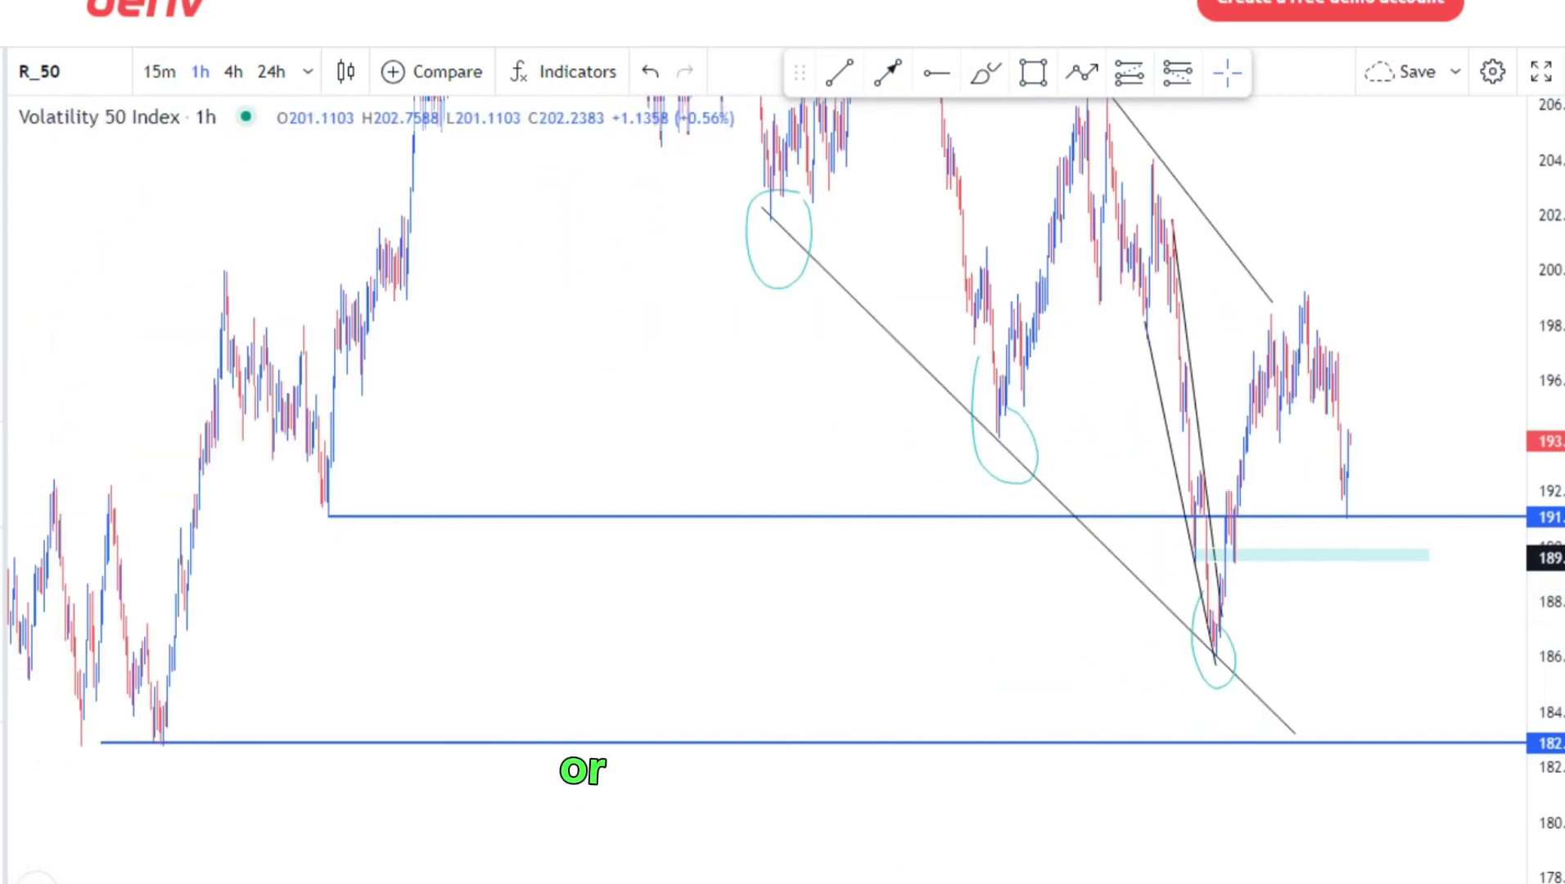
scroll(1547, 352, down, 2)
drag(1550, 352, 1550, 614)
drag(813, 392, 799, 412)
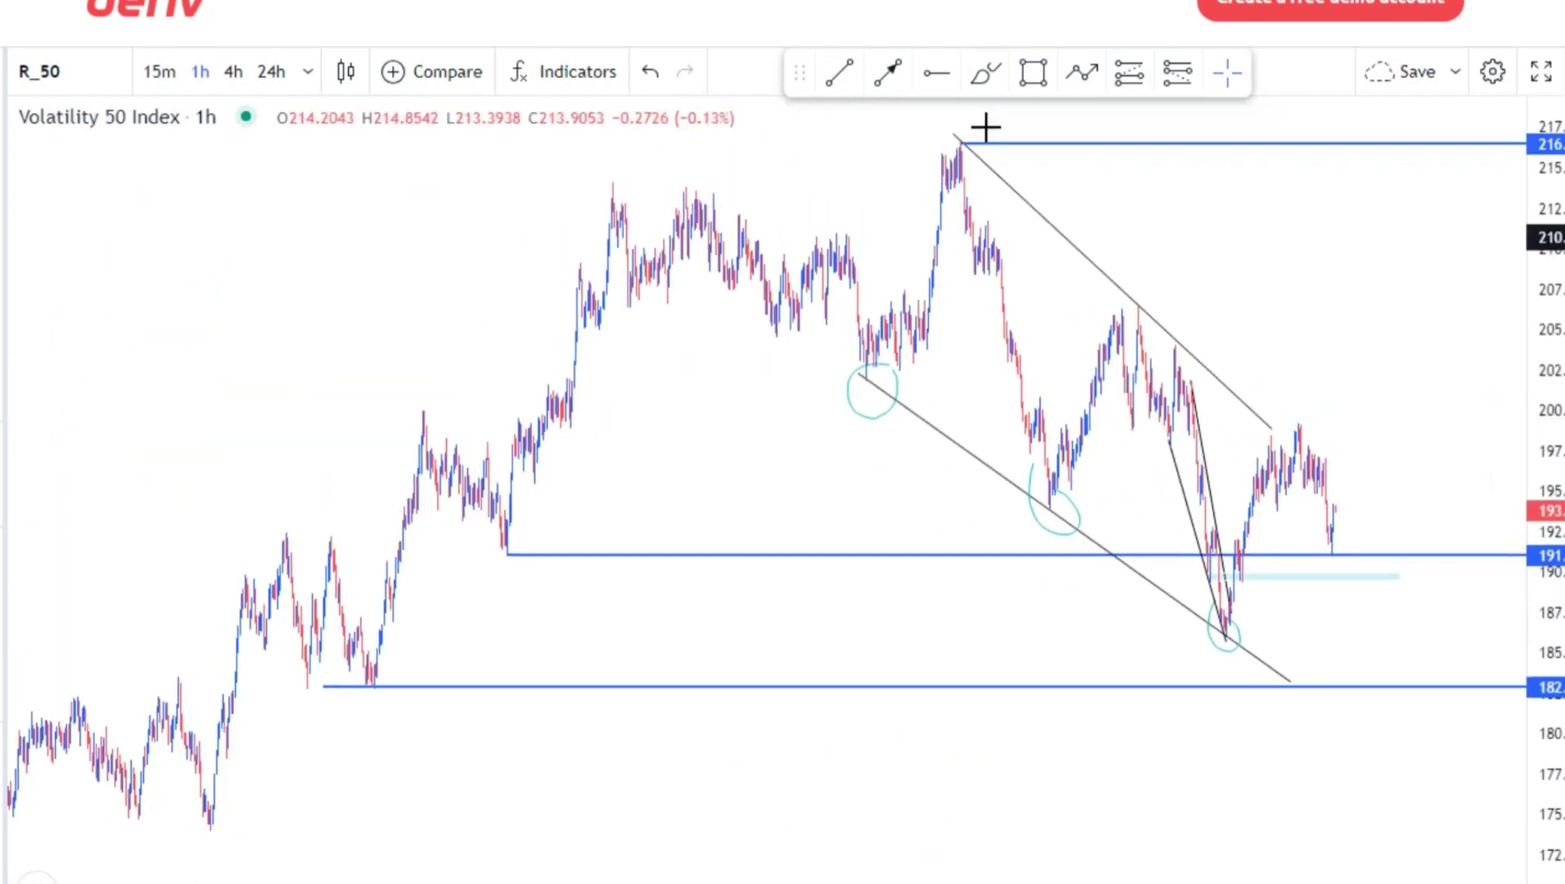
click(985, 72)
drag(532, 528, 485, 563)
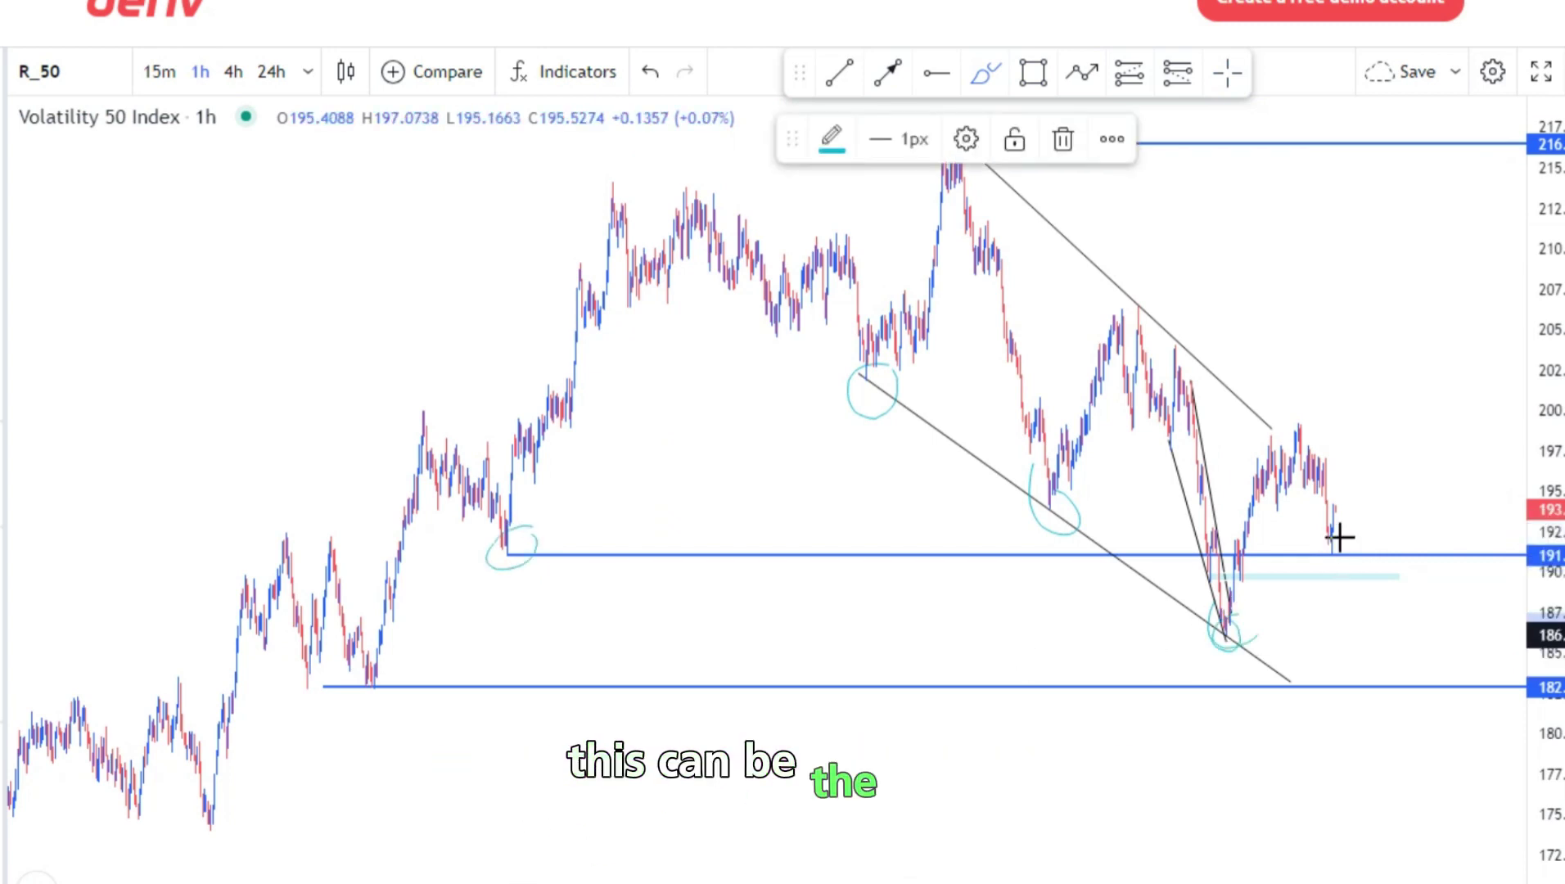
Undo the last brush strokes around the 25 October low
click(650, 72)
click(650, 71)
drag(1080, 490, 1129, 452)
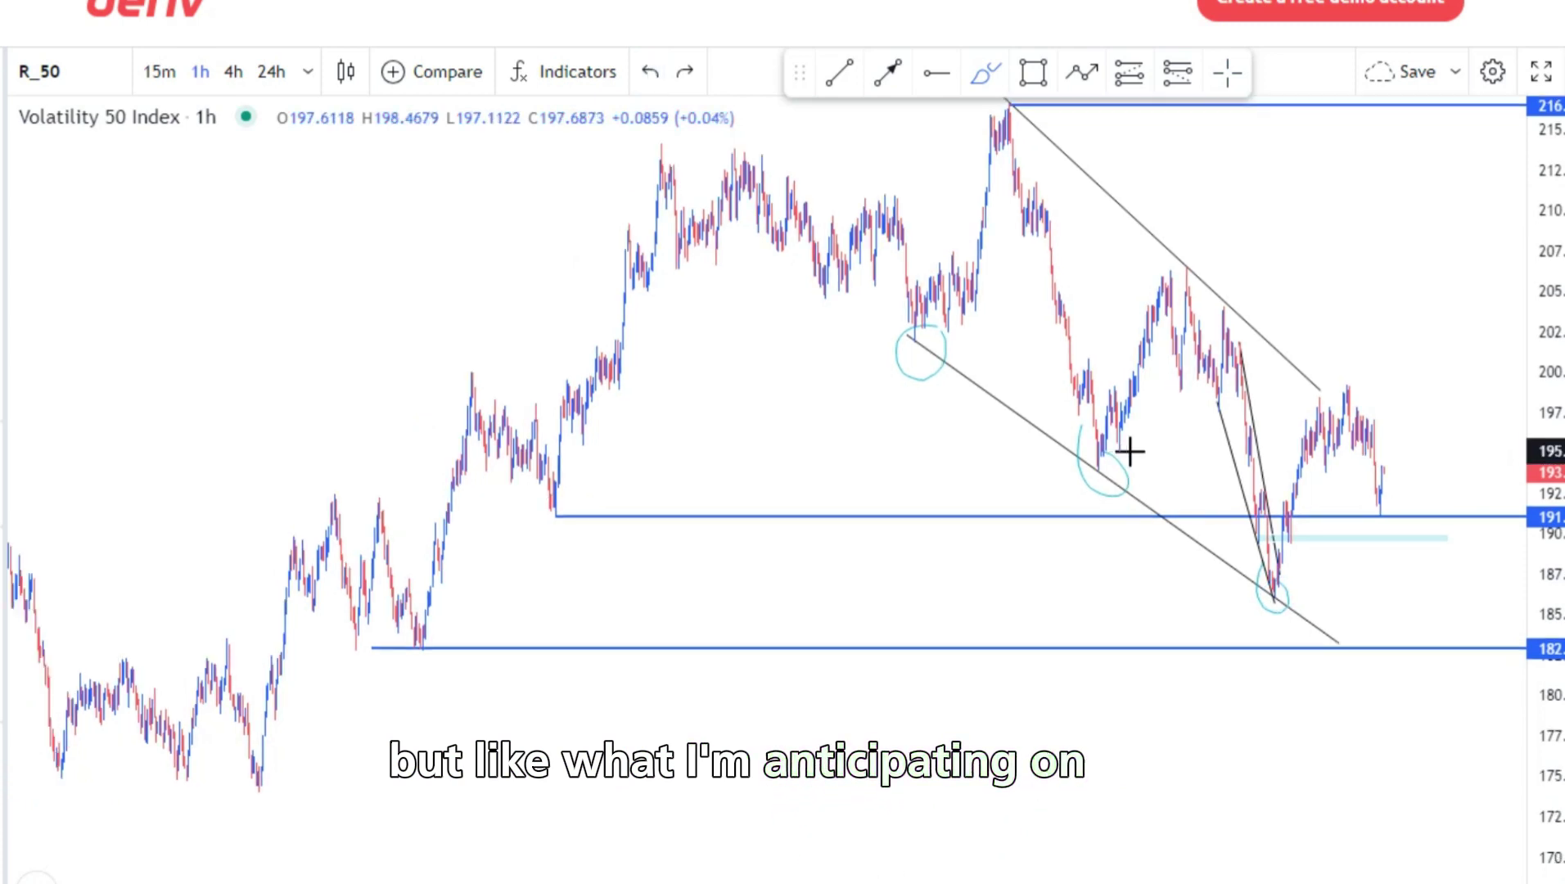
Draw a projection path from the current price down into the thin zone at about 190 and up to about 204
scroll(1129, 452, up, 3)
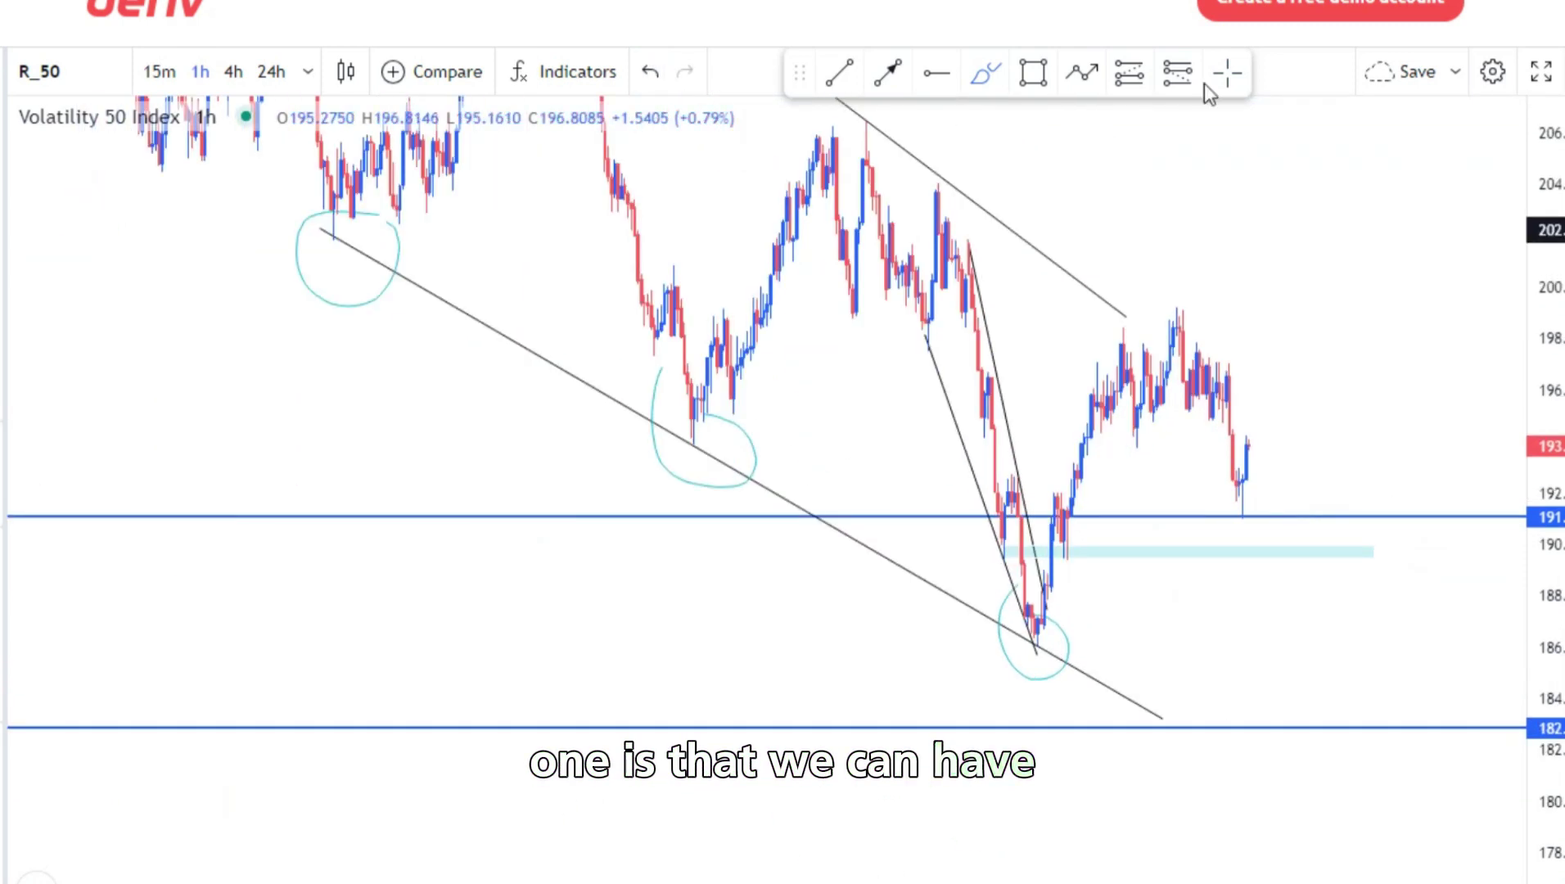
click(1227, 73)
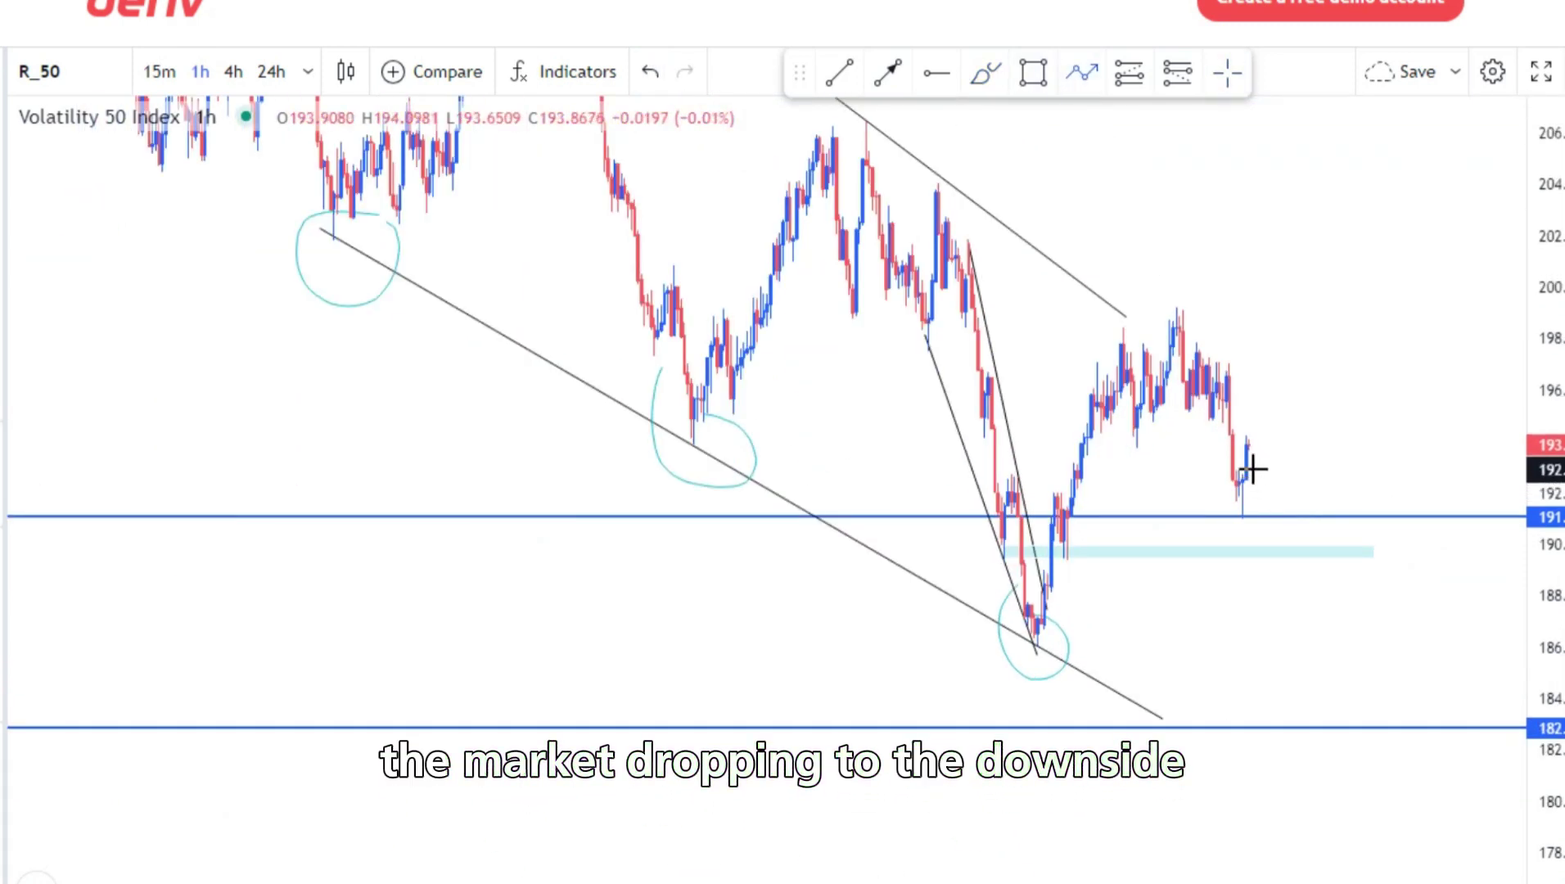
click(1252, 470)
click(1286, 557)
click(1346, 177)
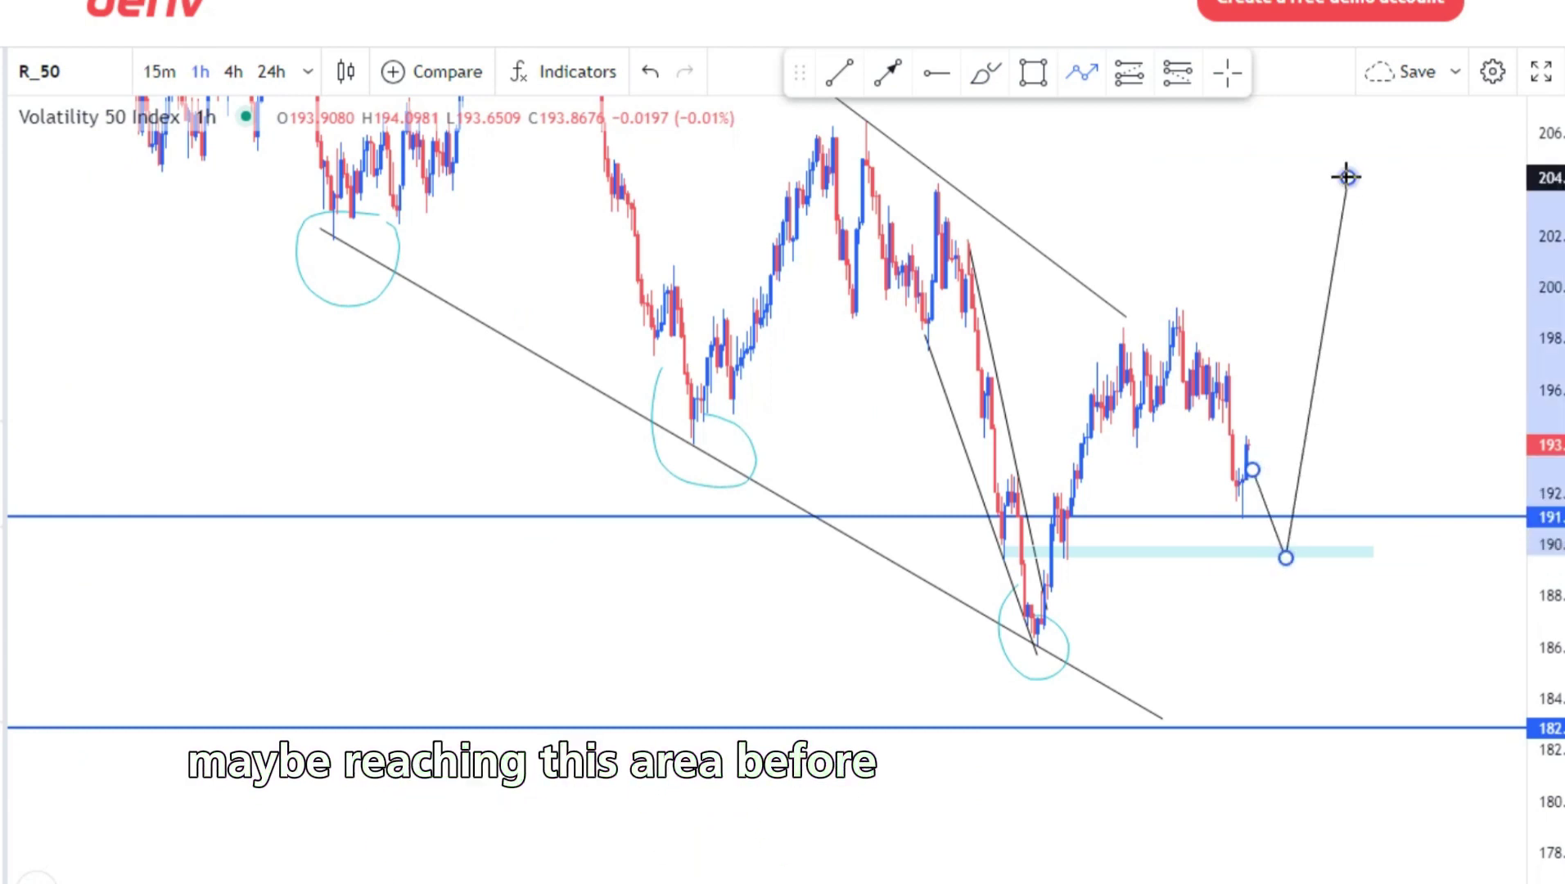
drag(1395, 390, 1287, 471)
scroll(1292, 479, up, 2)
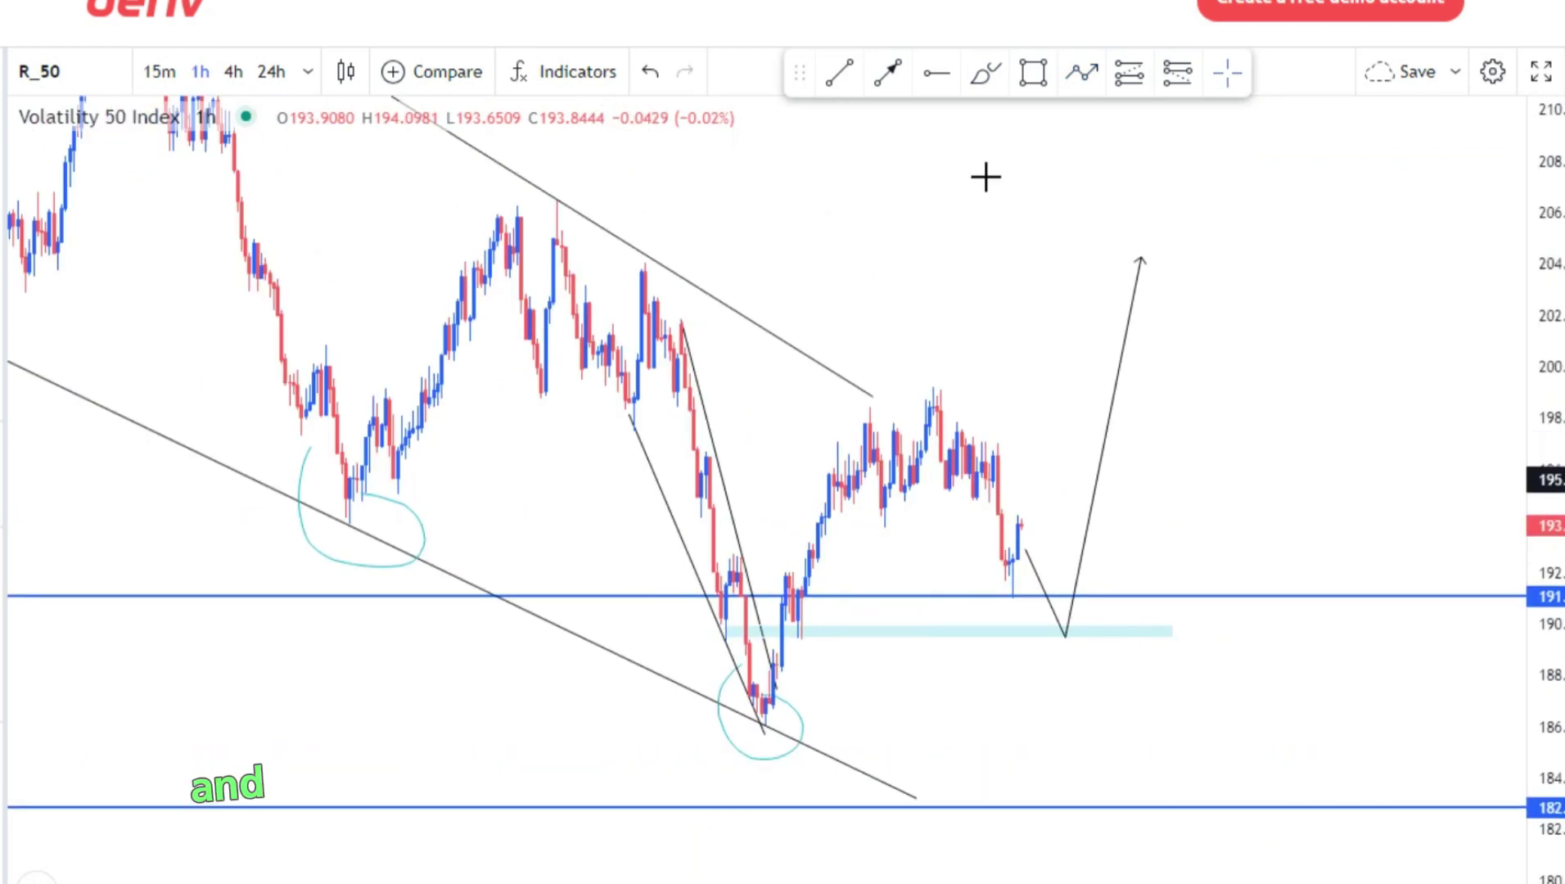
Replace the projection path with a brushed zigzag from the current price that dips to the 191 ray, rebounds and drops just below it
click(1103, 467)
click(1110, 139)
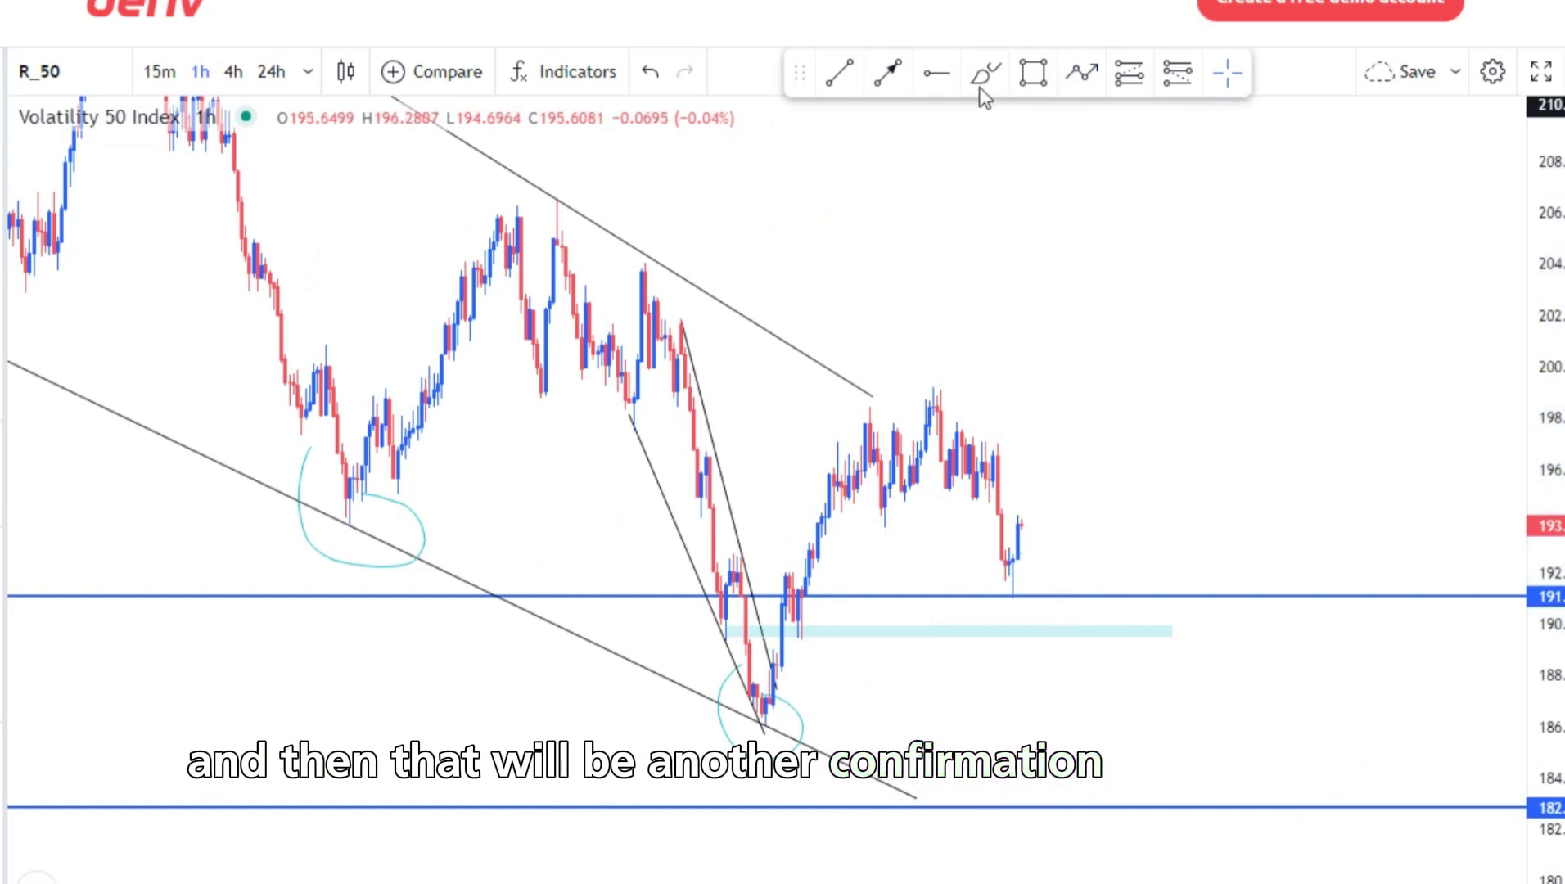
click(984, 75)
drag(1021, 522, 1045, 460)
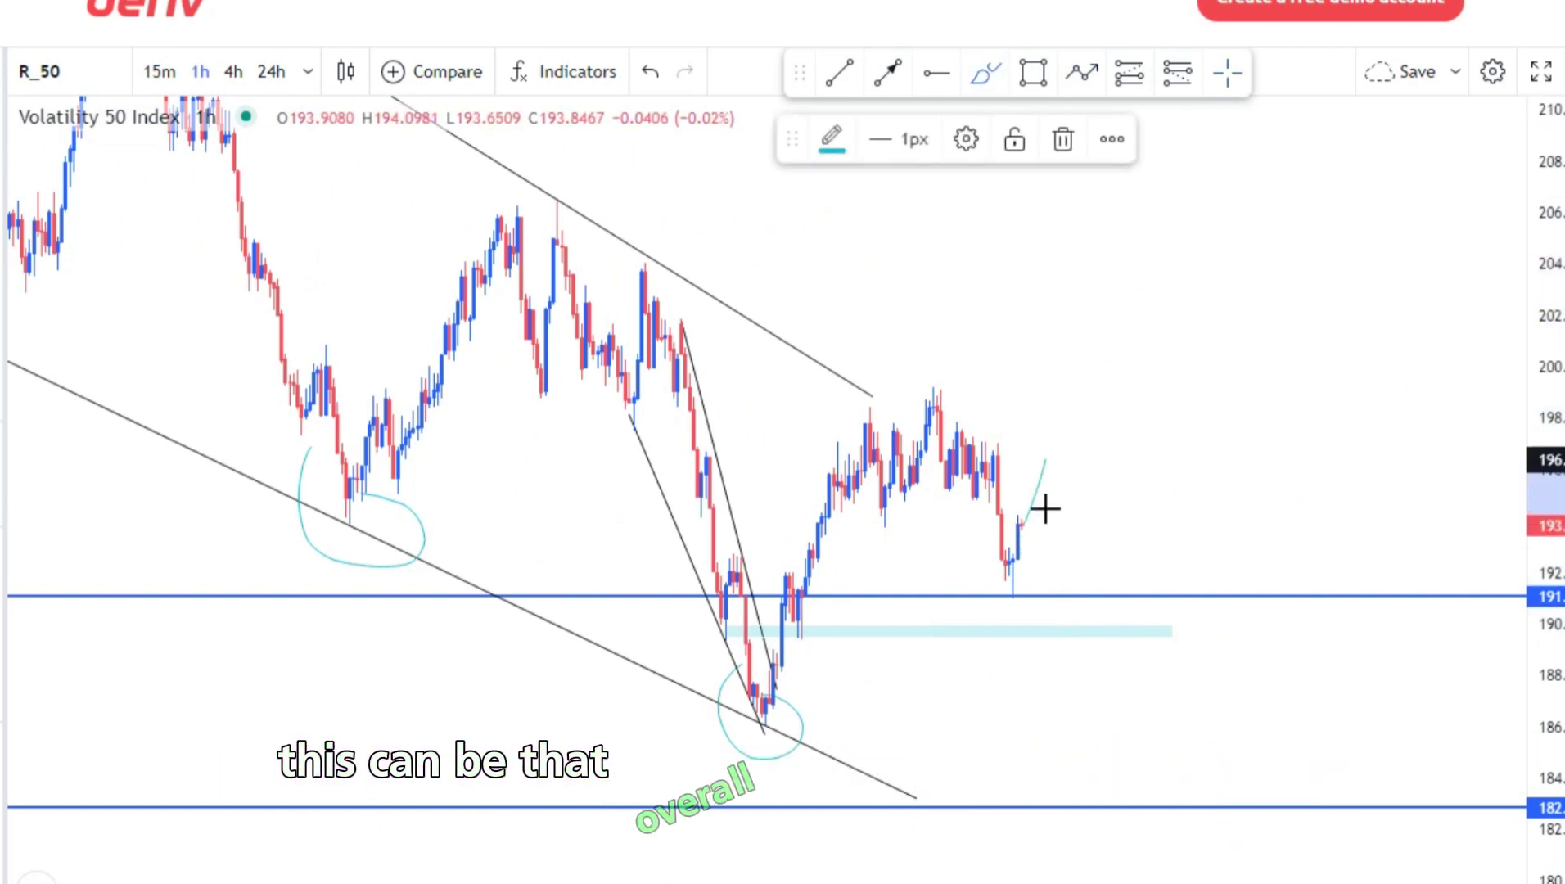
mouse_move(1081, 596)
mouse_down()
mouse_move(1107, 541)
mouse_move(1136, 548)
mouse_move(1138, 610)
mouse_up()
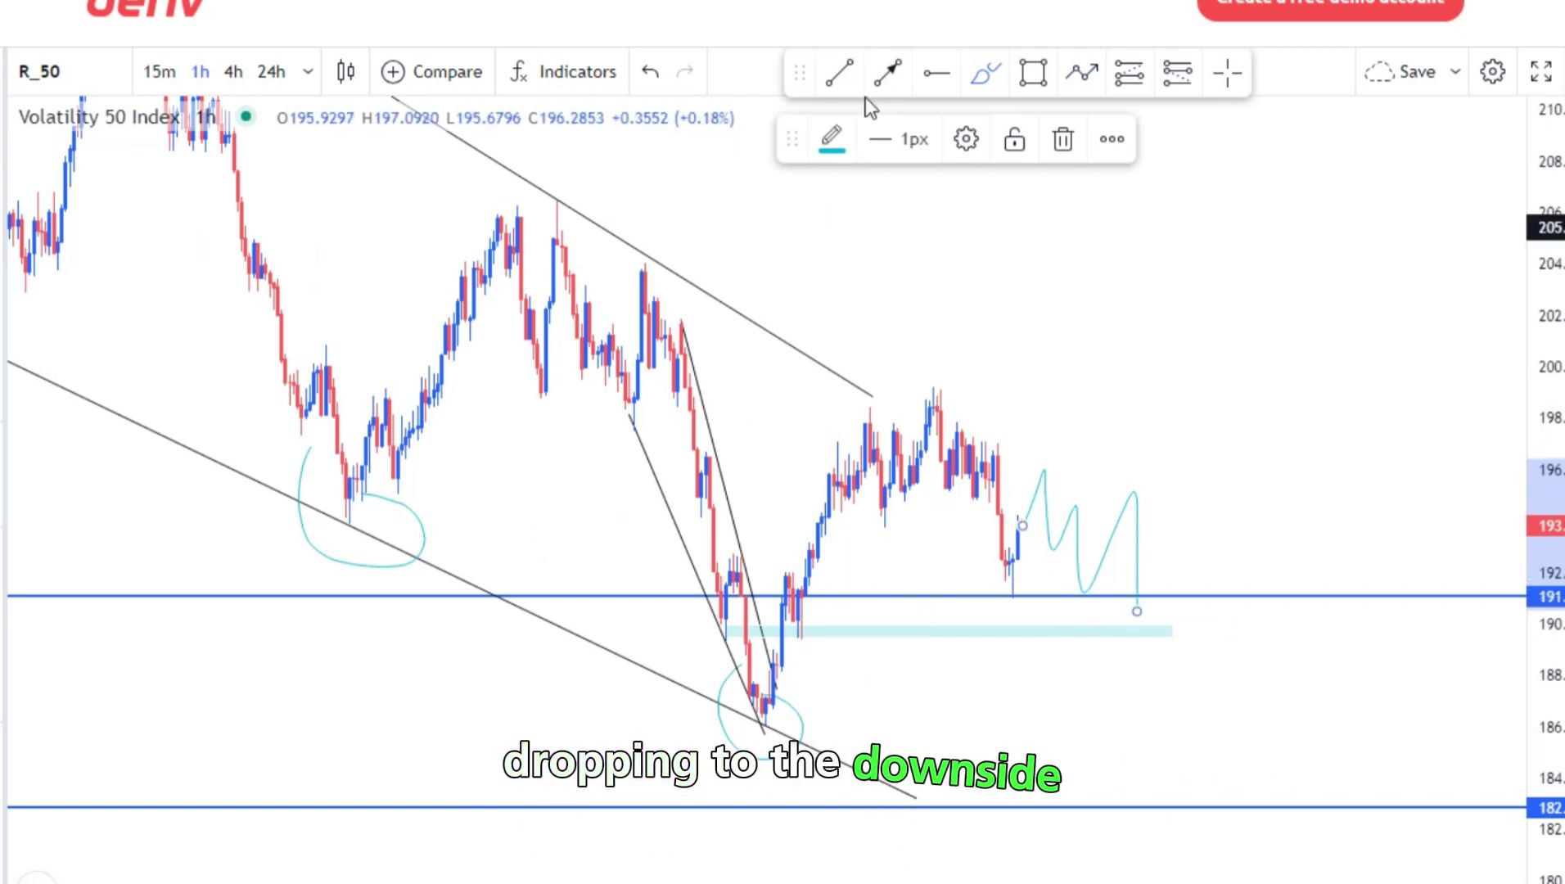
Draw a small falling channel of two trend lines, one over the recent high at about 199 and one under the recent lows
click(840, 74)
click(941, 385)
click(940, 381)
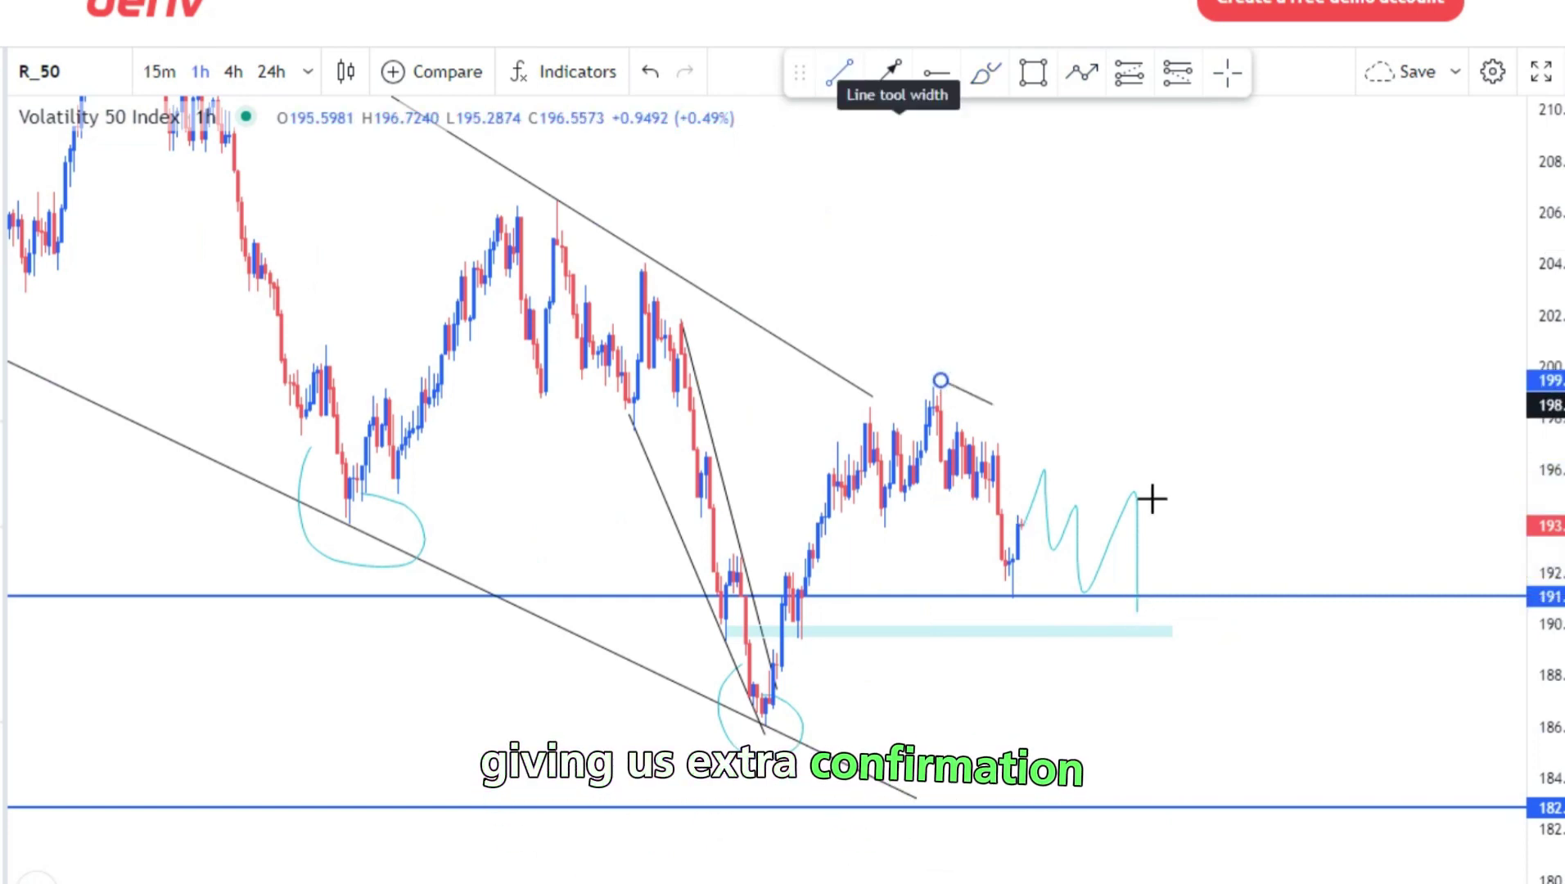
click(1153, 508)
click(1227, 507)
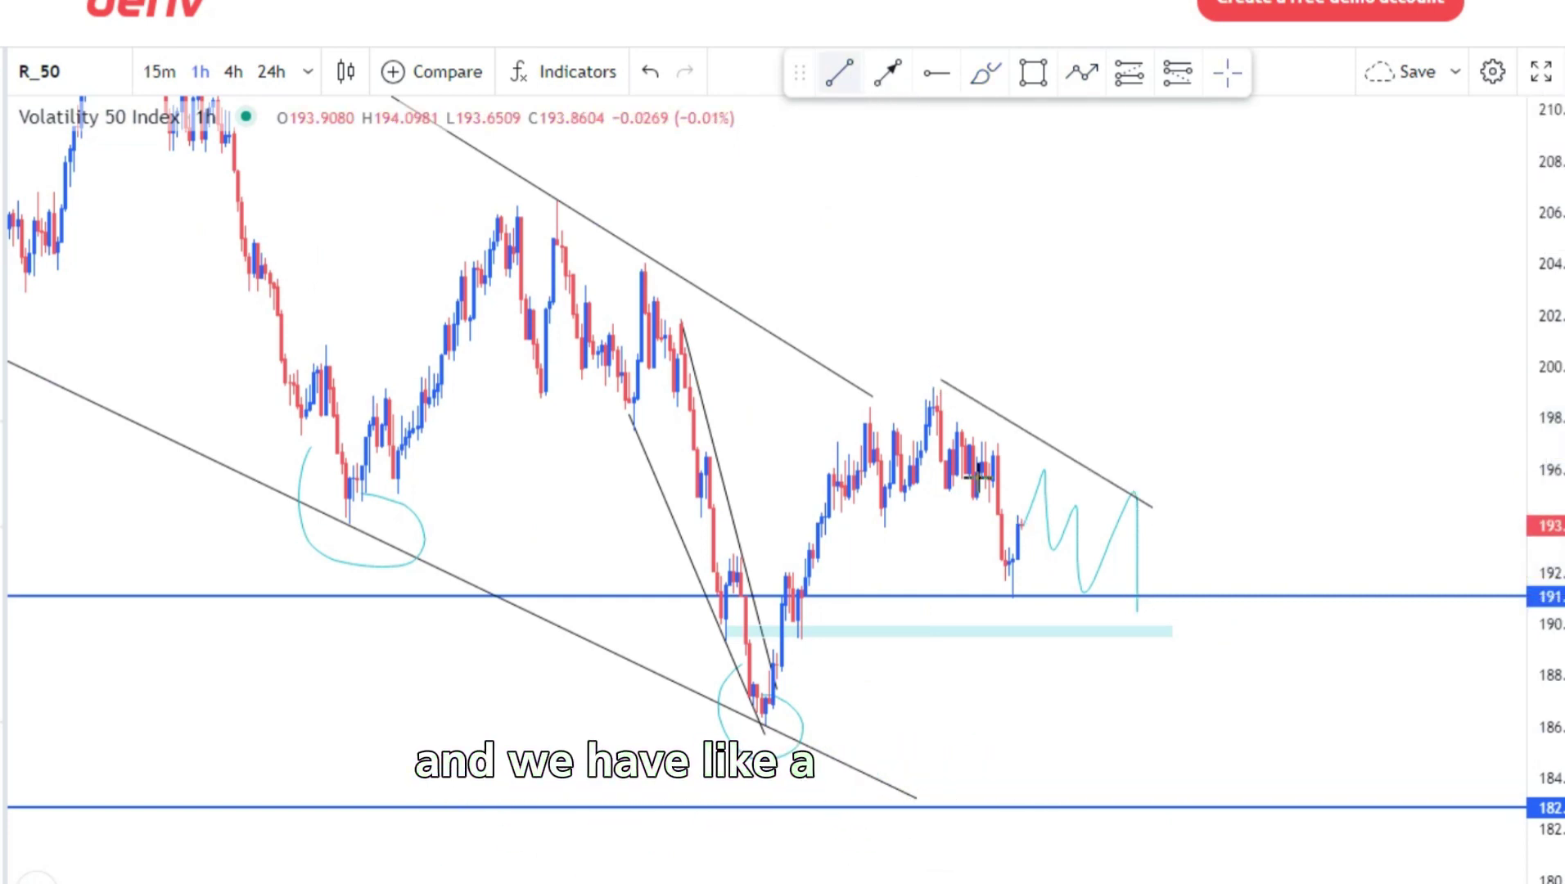
click(881, 534)
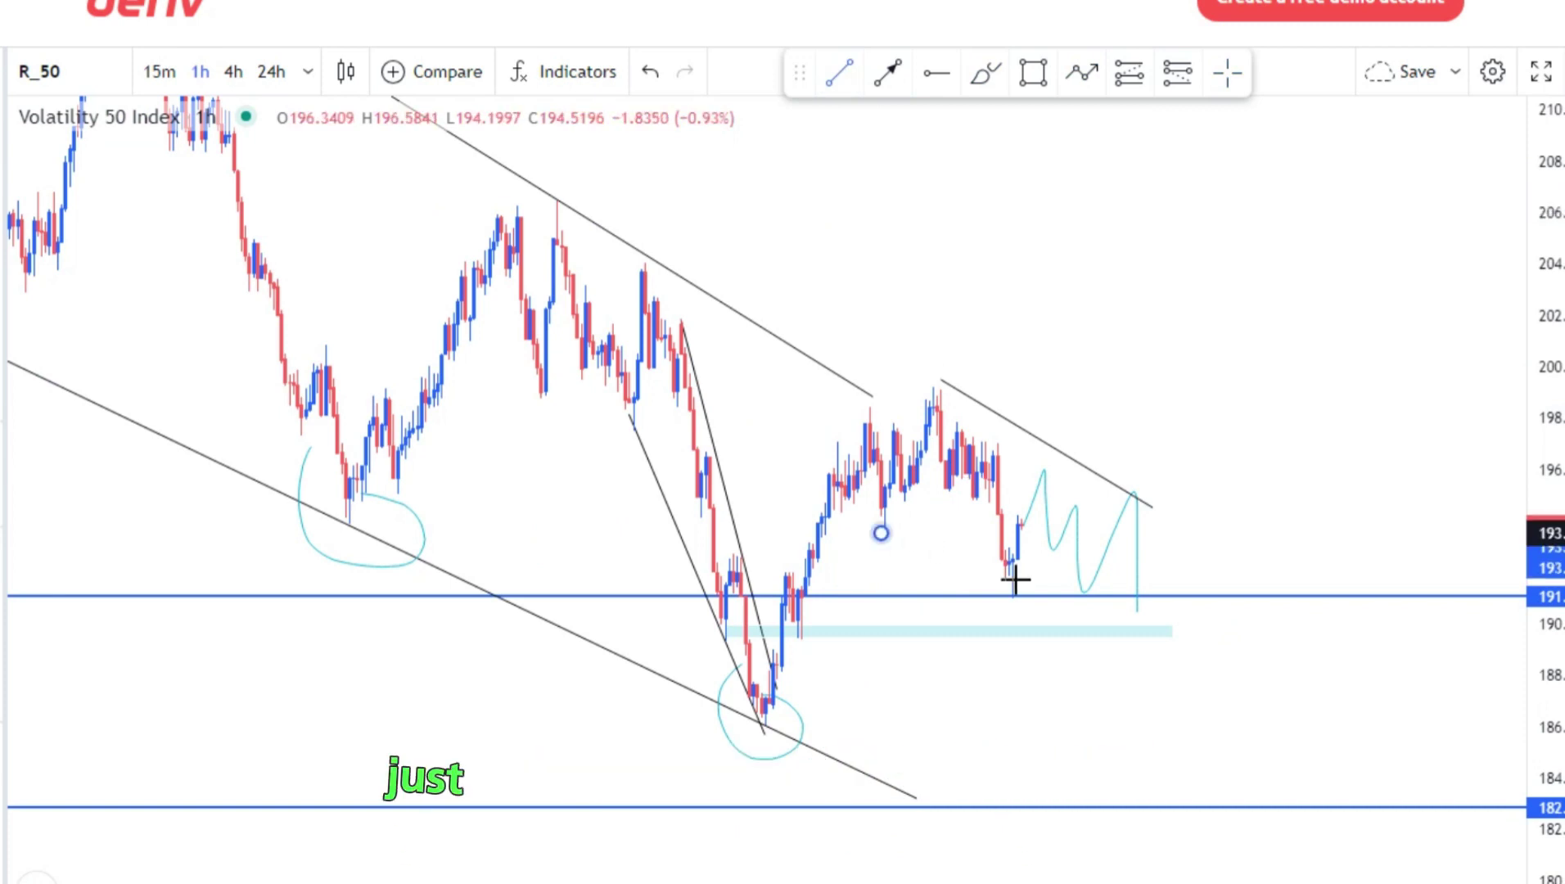
click(1135, 631)
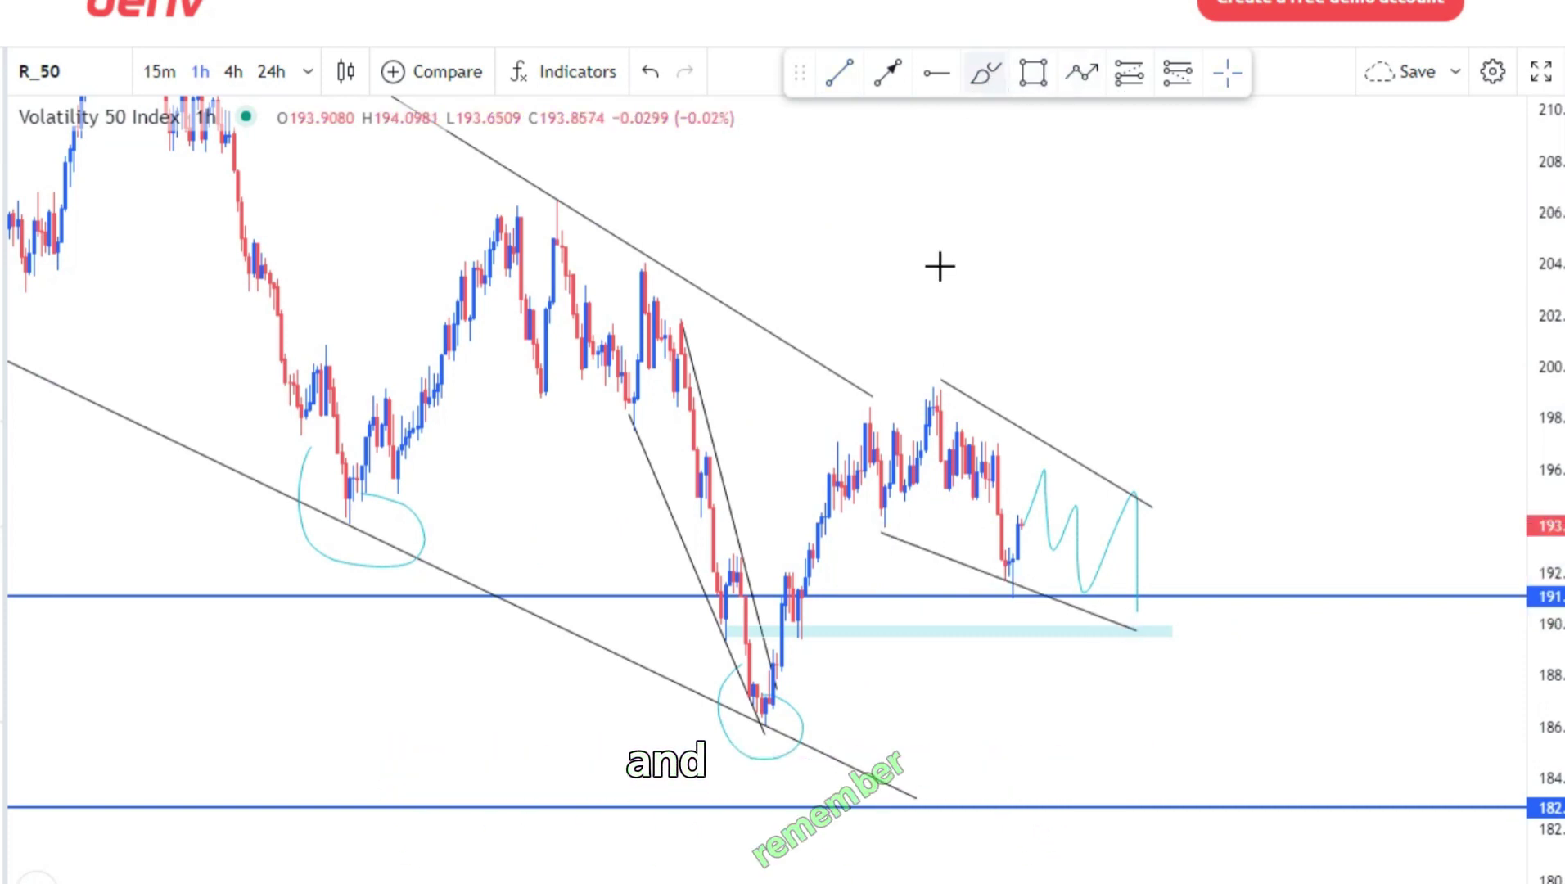
Brush the impulse up from the 25 October low and the corrective wave down towards the thin zone, and delete that stroke
drag(874, 460, 905, 402)
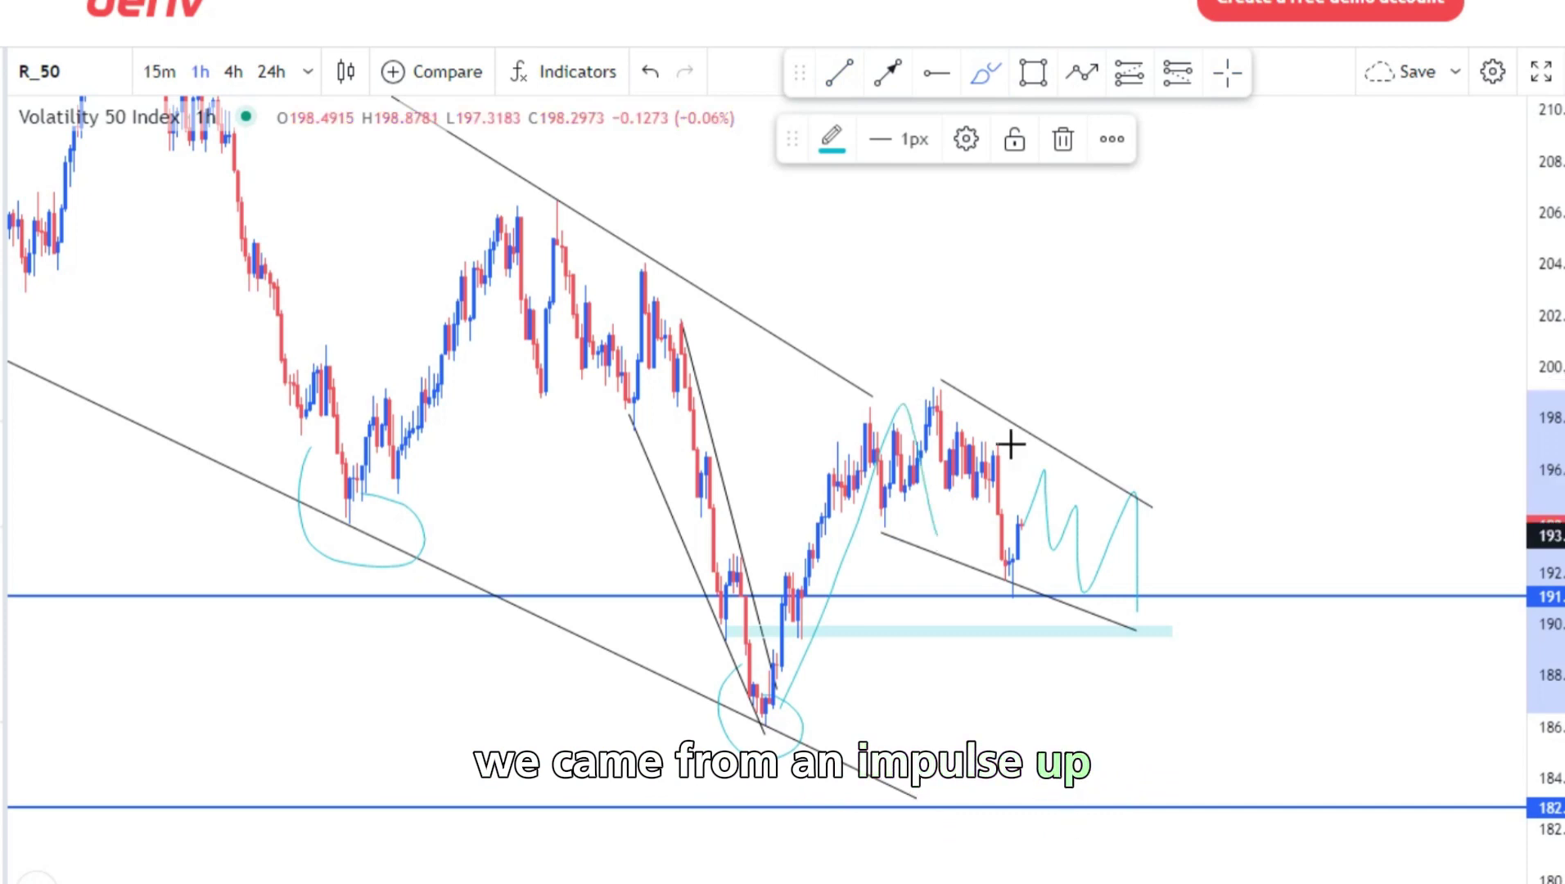
mouse_move(1011, 444)
mouse_down()
mouse_move(1038, 566)
mouse_move(1114, 549)
mouse_move(1134, 619)
mouse_up()
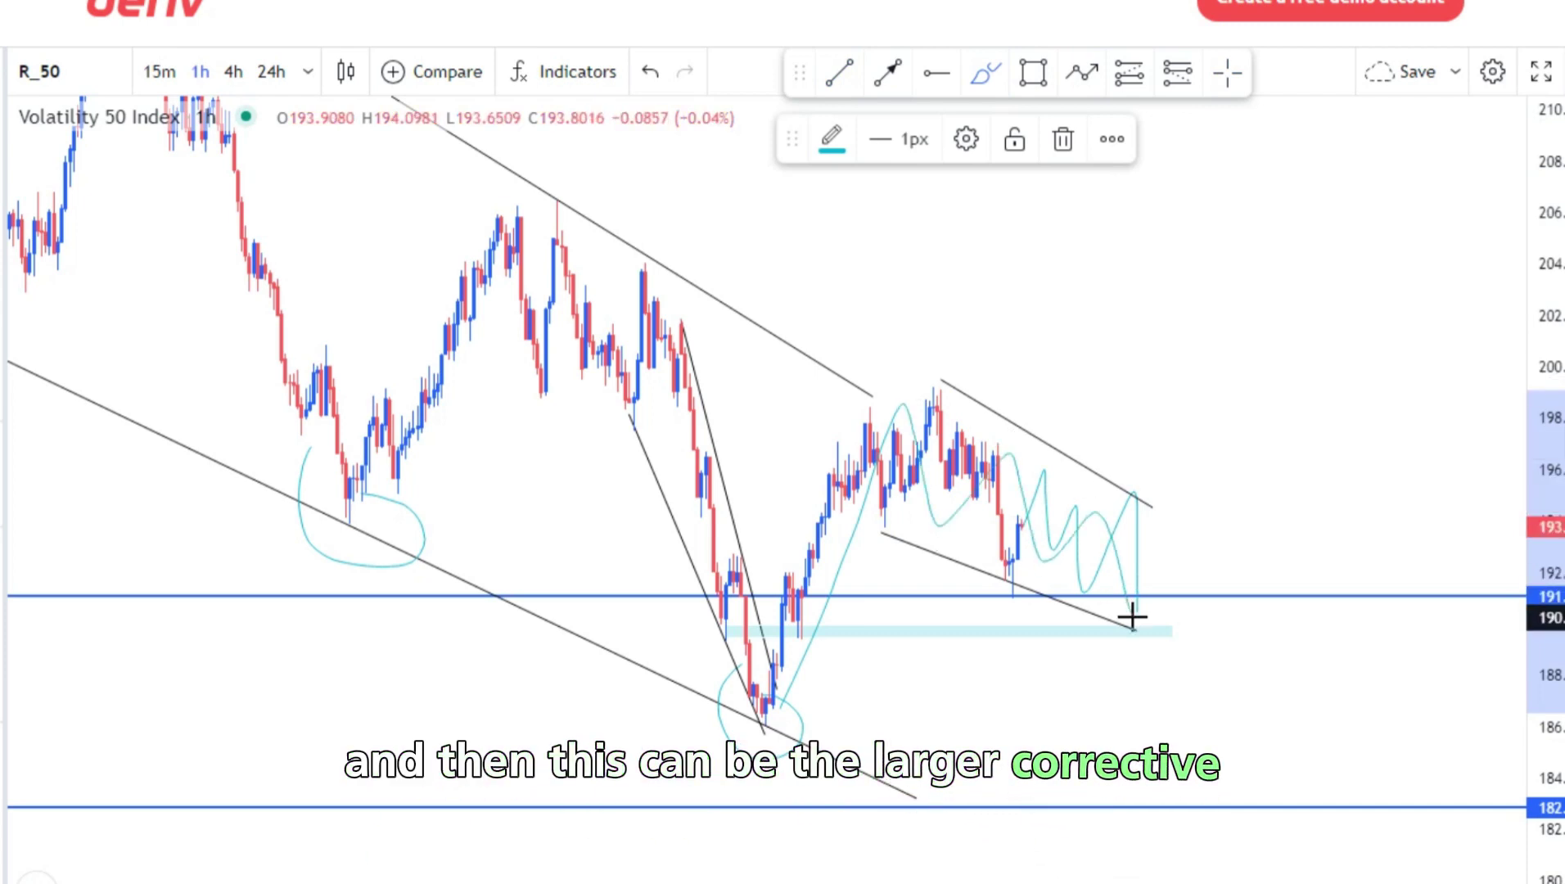
click(1063, 139)
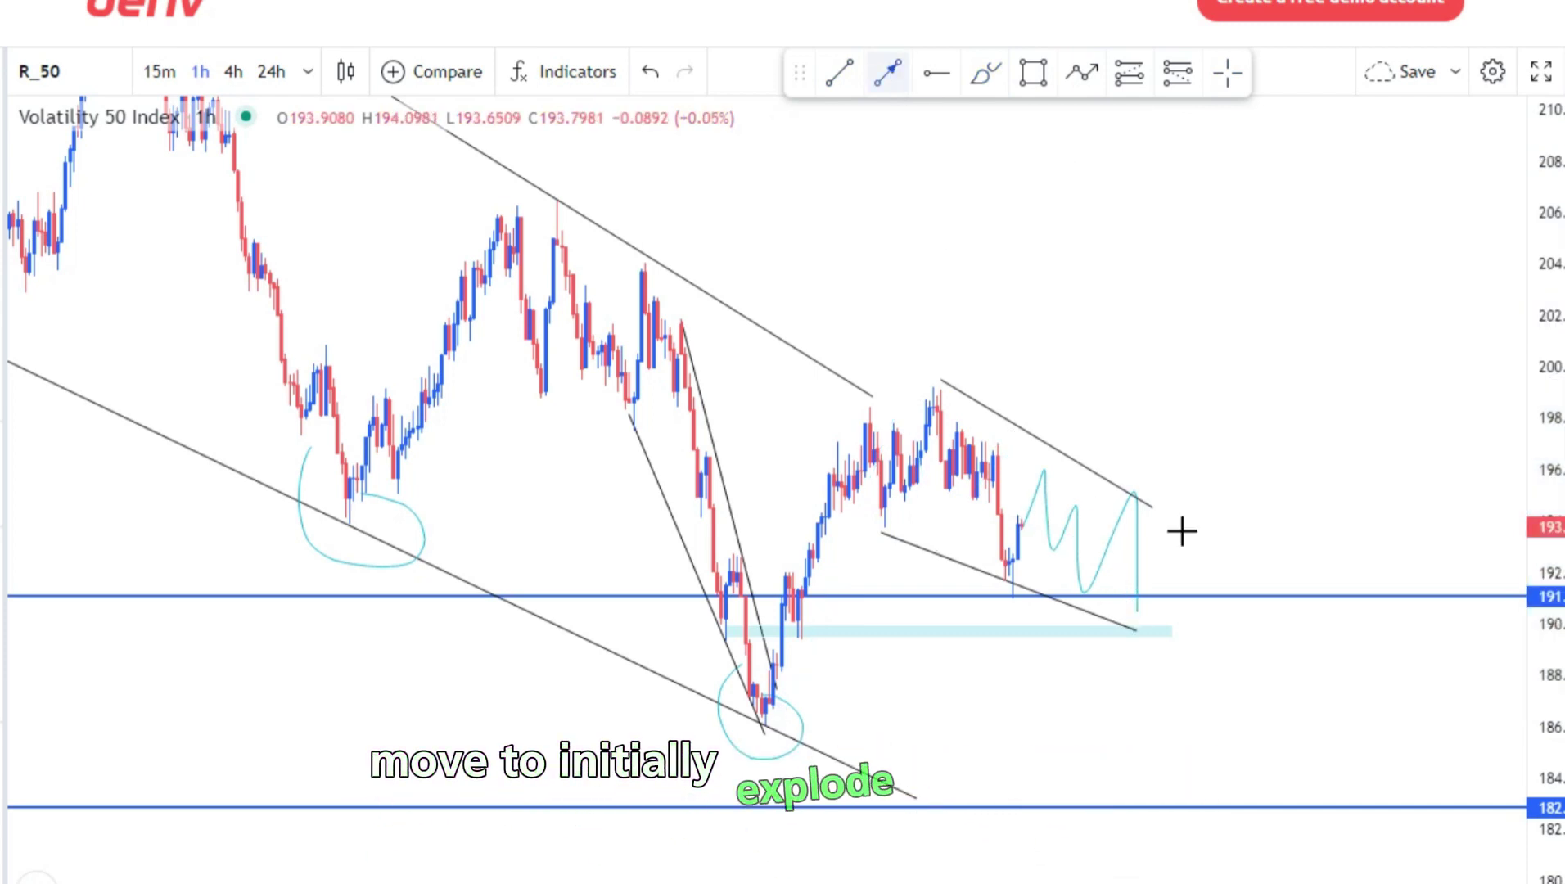
Draw an arrow from the thin zone at about 190 steeply up to about 206
click(1196, 191)
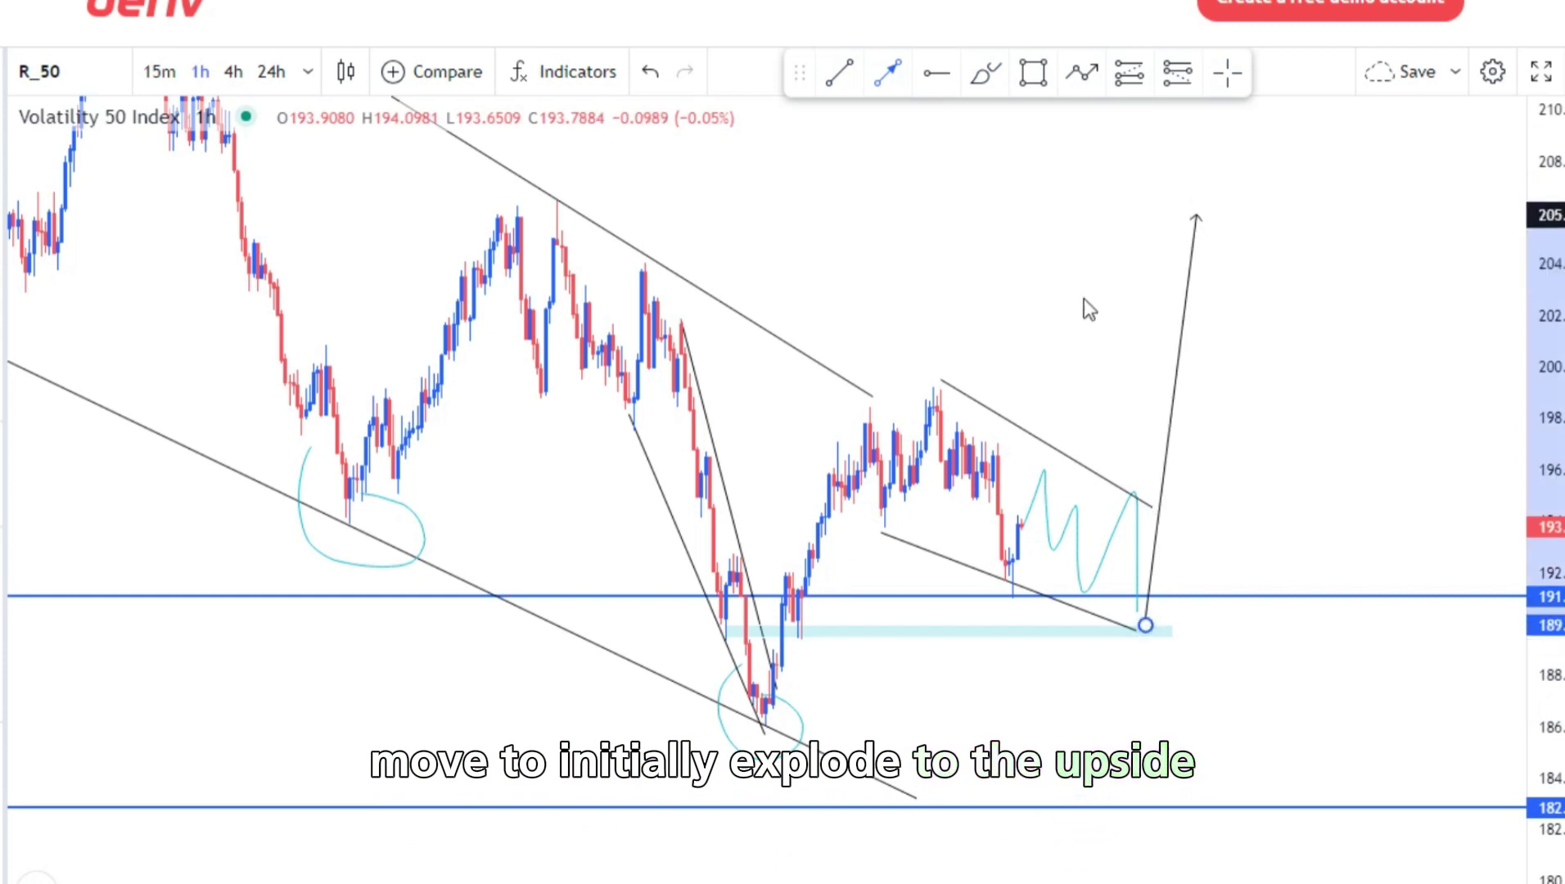
drag(1048, 346, 896, 411)
scroll(1041, 487, down, 3)
scroll(1361, 429, down, 3)
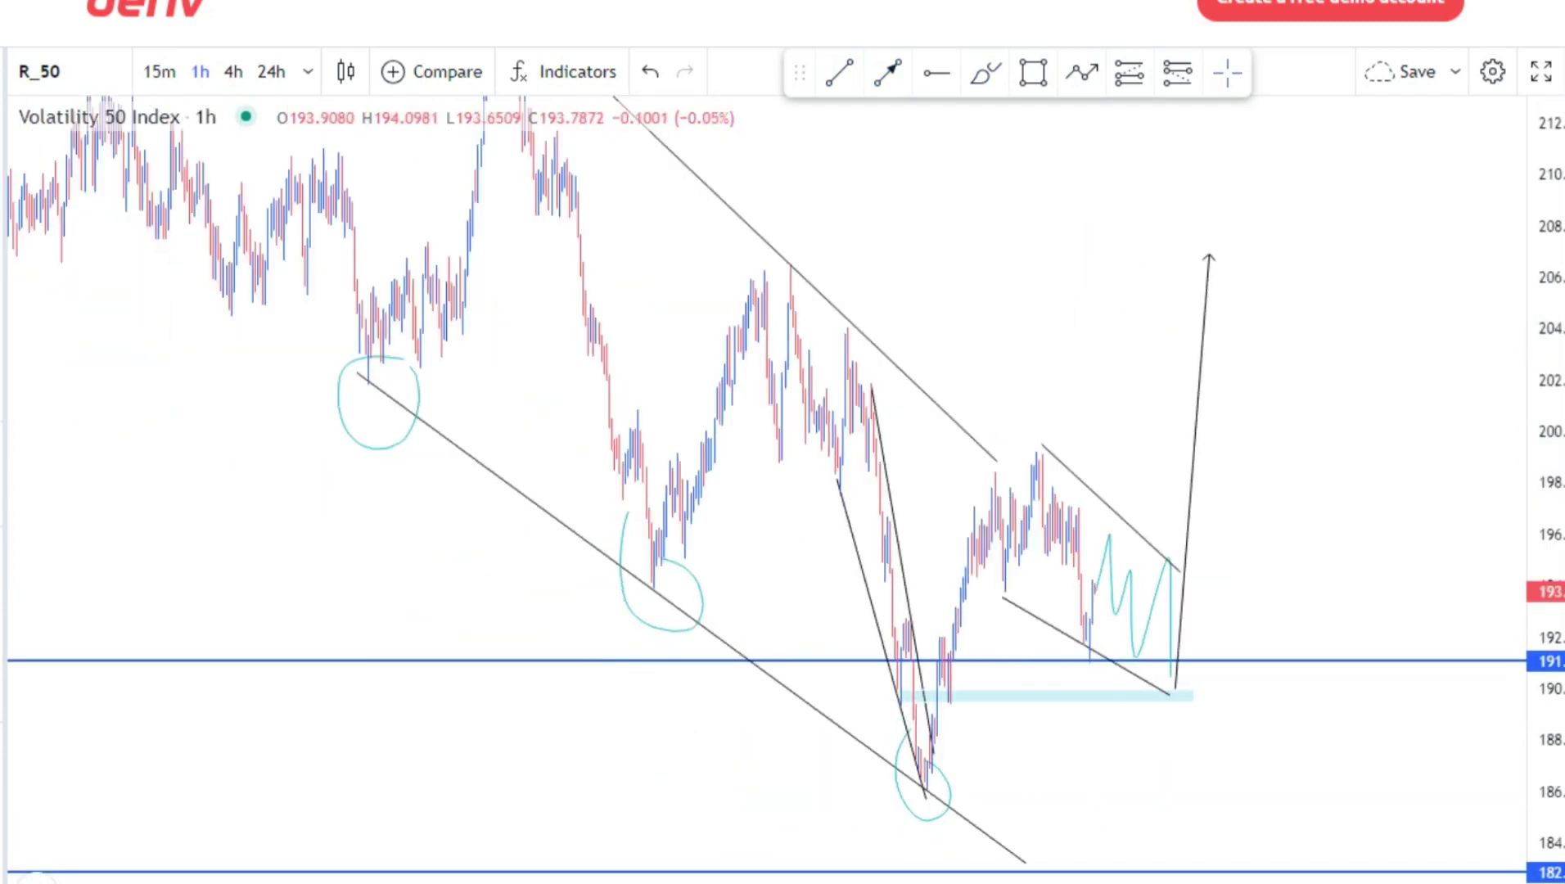
Delete the upward arrow and the brushed zigzag inside the small falling channel
click(1195, 503)
click(1111, 140)
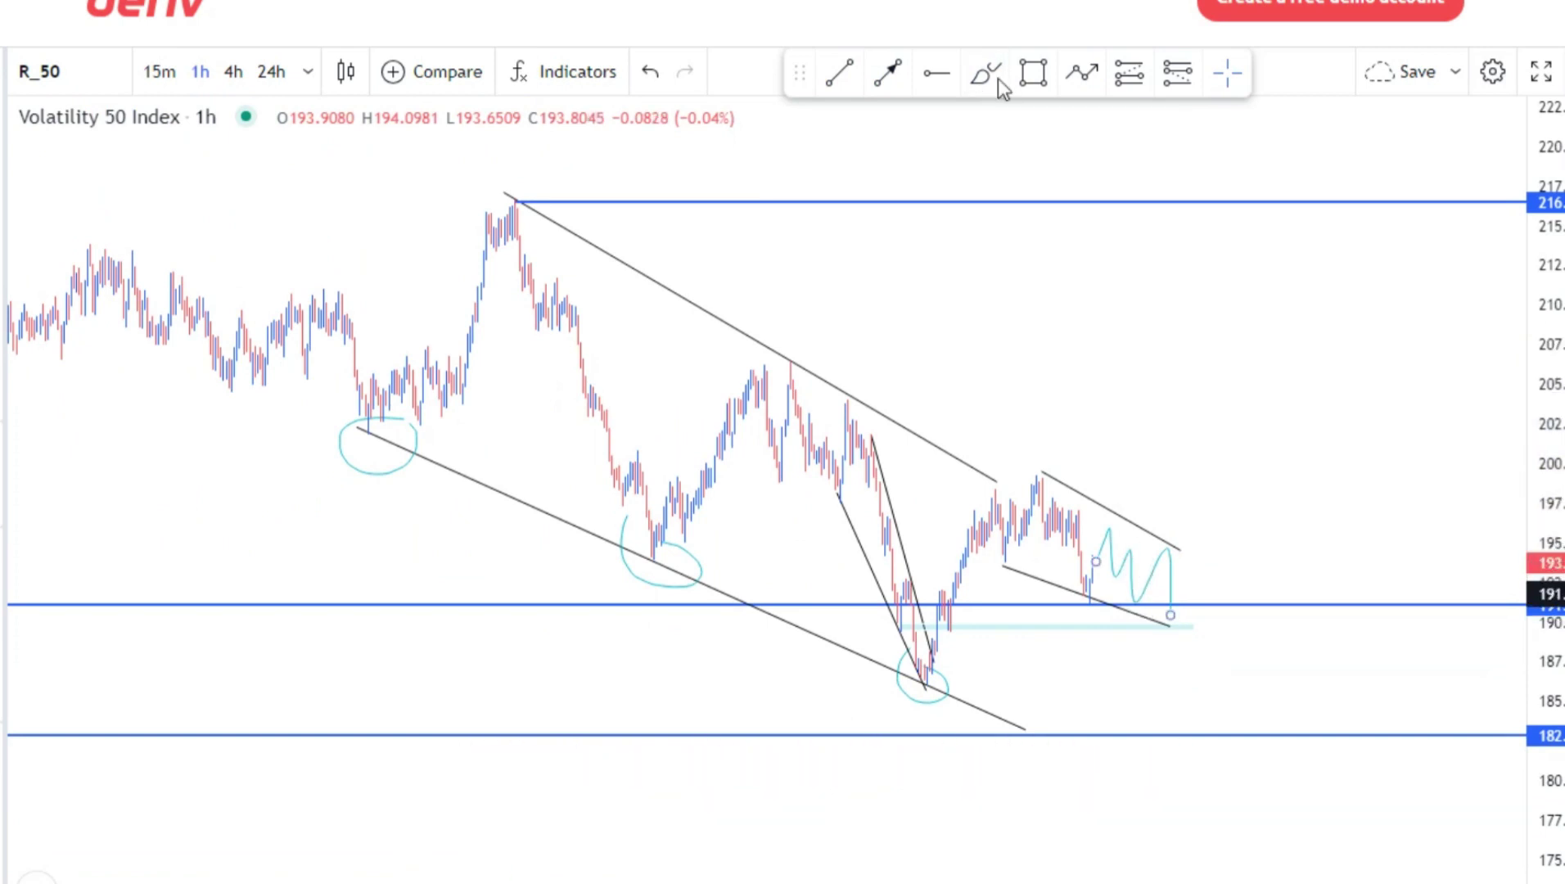
click(1169, 602)
click(1062, 140)
Shorten the small channel's lower line to the latest low at the 191 ray, and refit its upper line closer along the recent highs
scroll(1105, 655, up, 1)
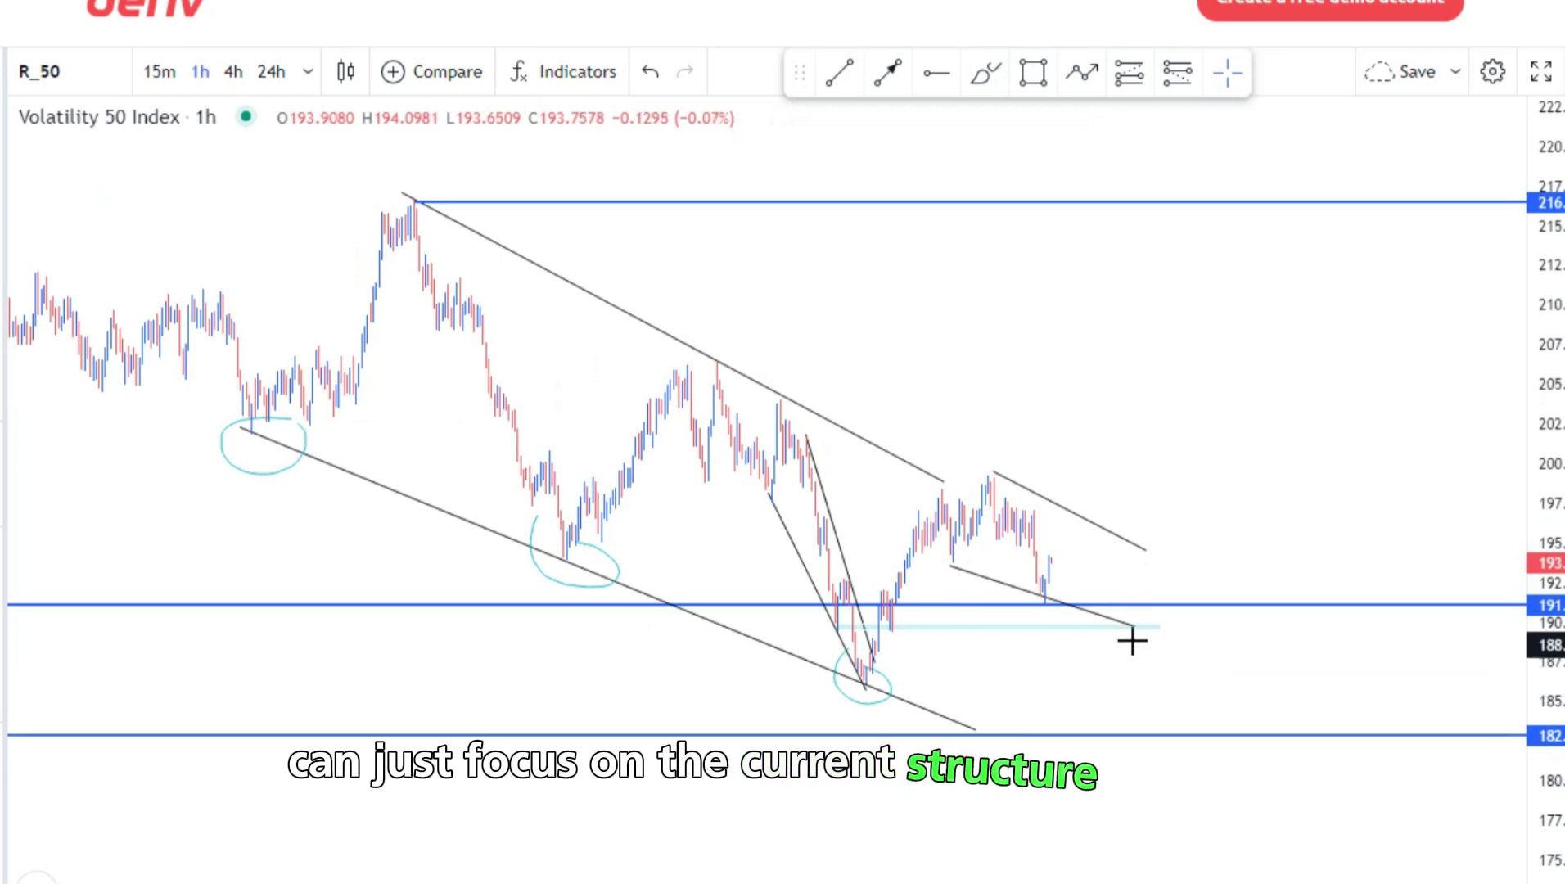
scroll(1131, 641, up, 2)
drag(1054, 627, 934, 607)
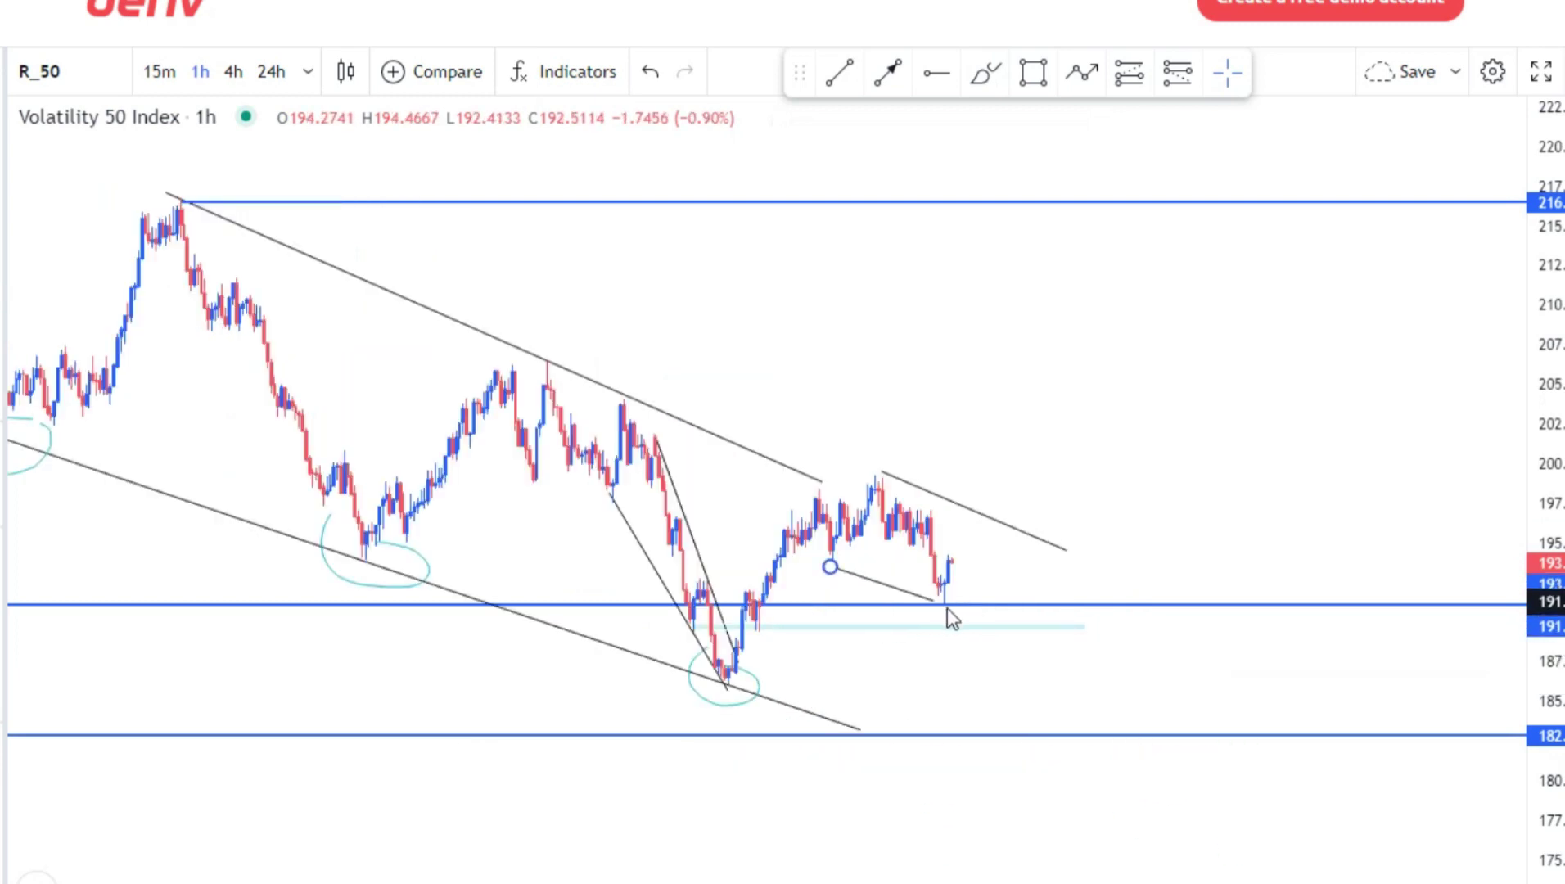
click(1066, 549)
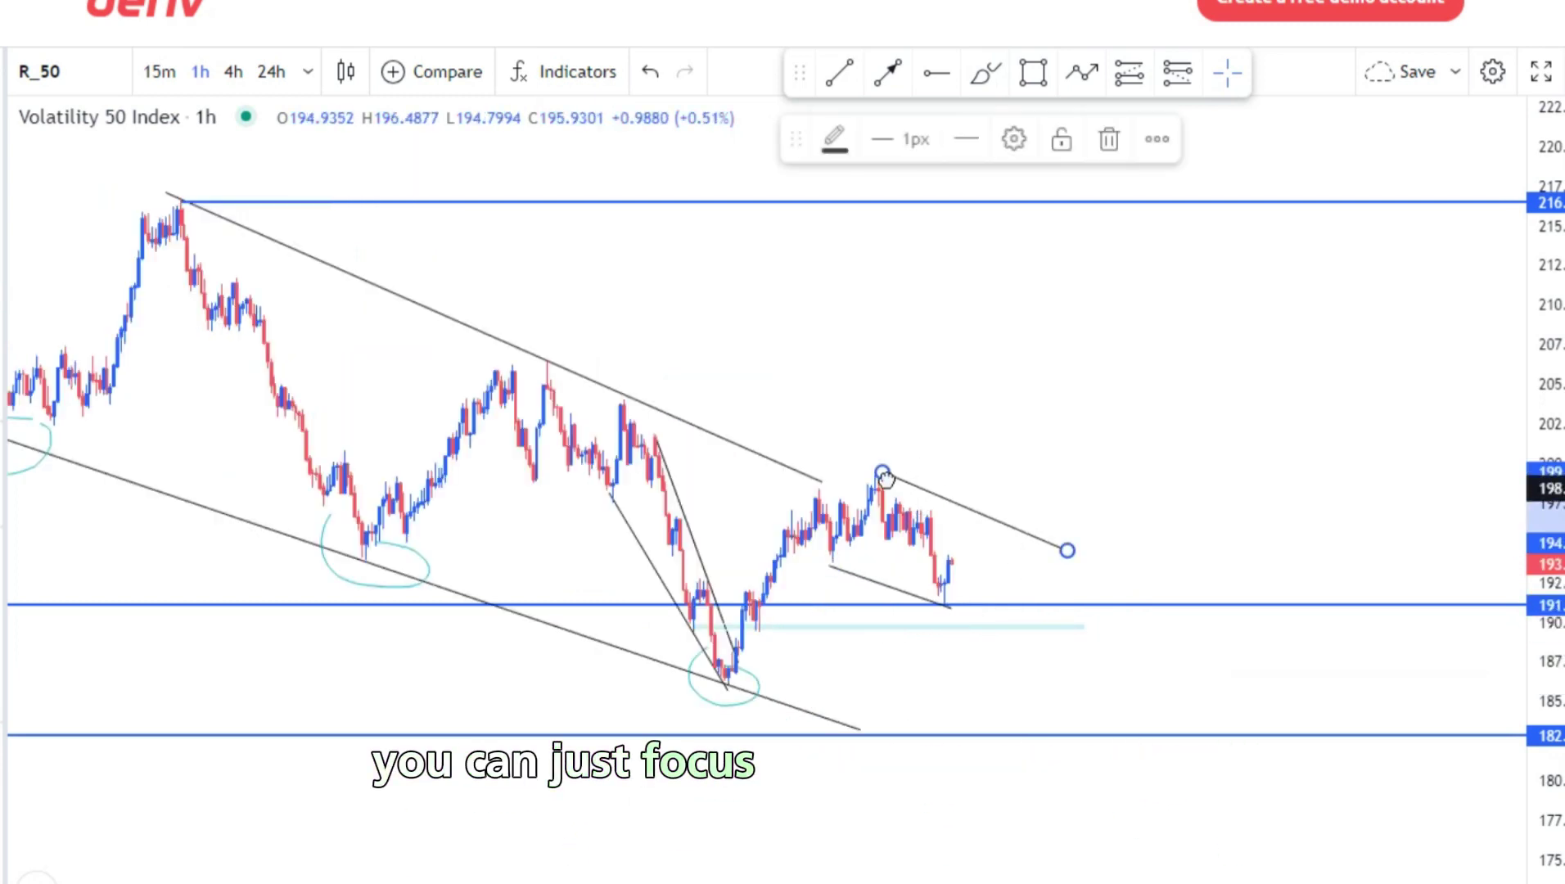
drag(1066, 549, 998, 547)
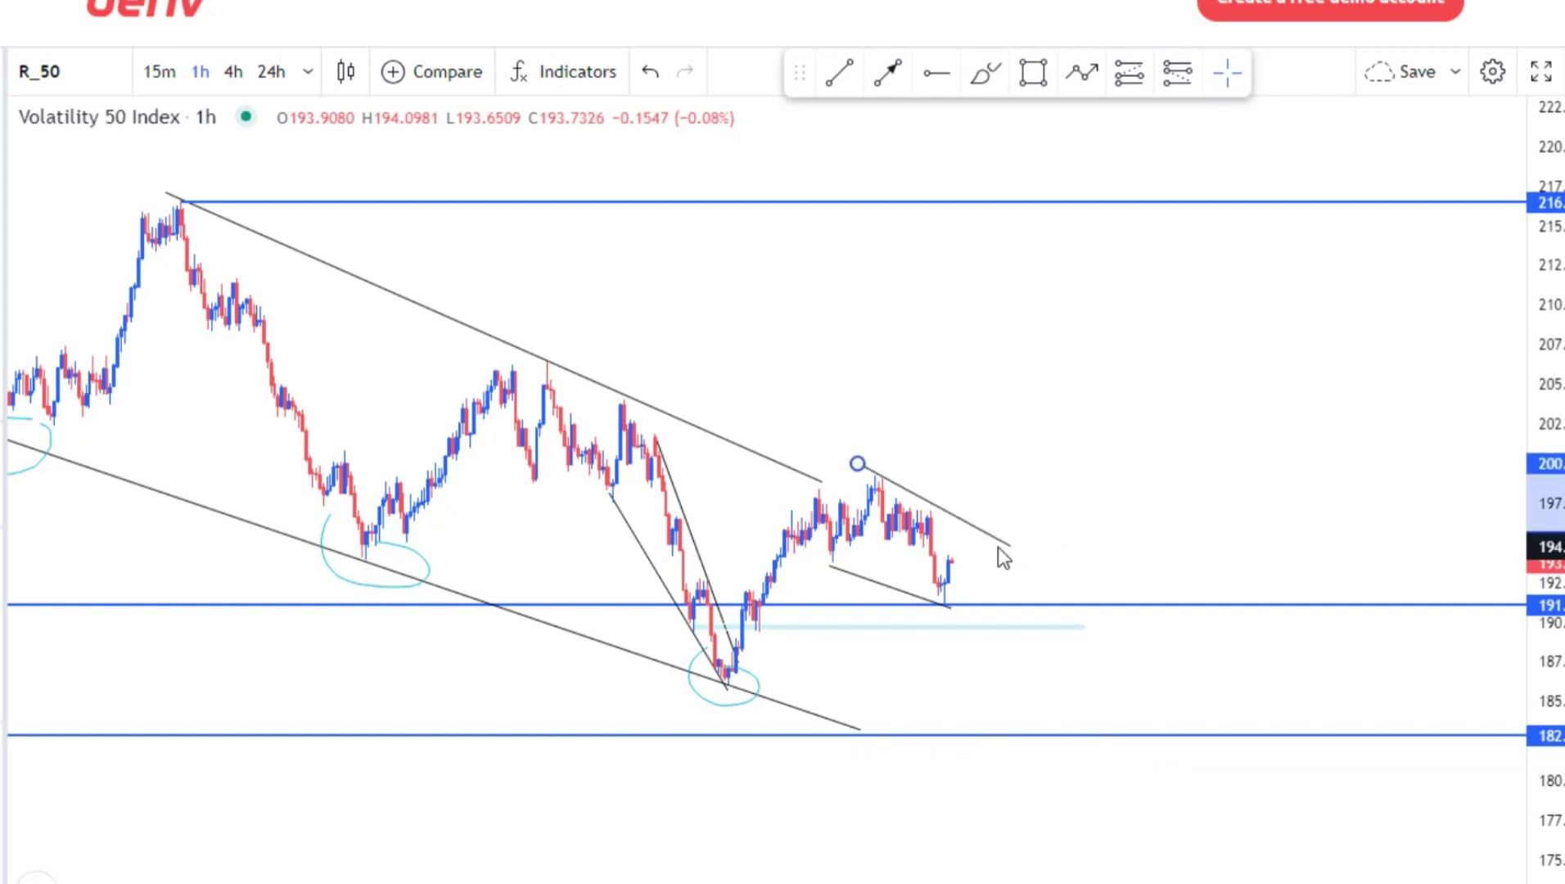
drag(857, 464, 875, 466)
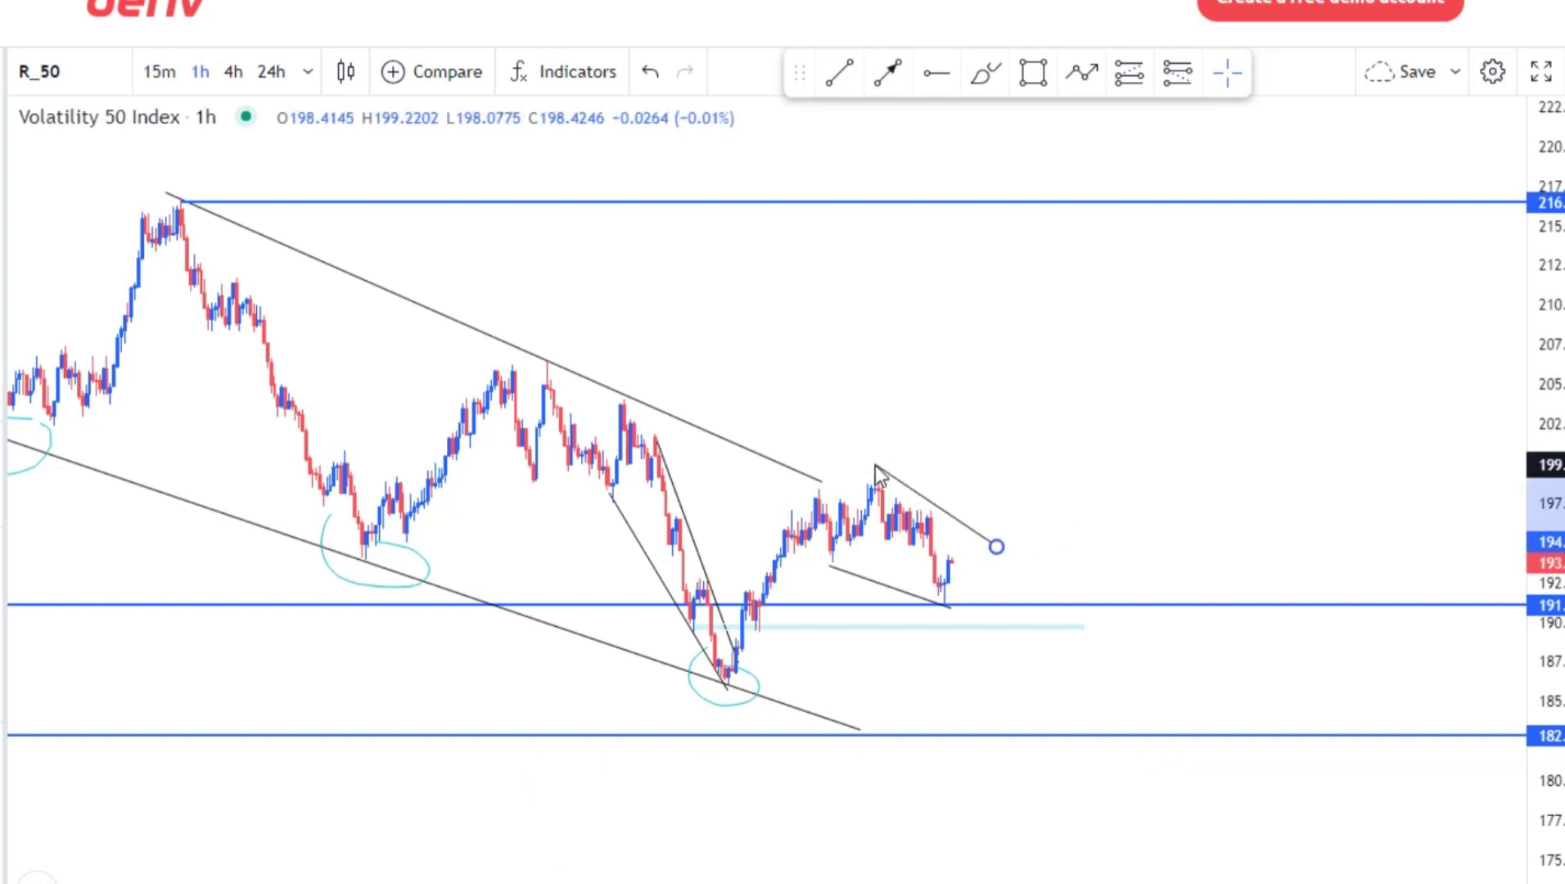
click(1012, 538)
drag(996, 545, 975, 540)
Place a long position at the current price of about 193.9 and set its stop just below the 191 ray
drag(1037, 528, 1193, 479)
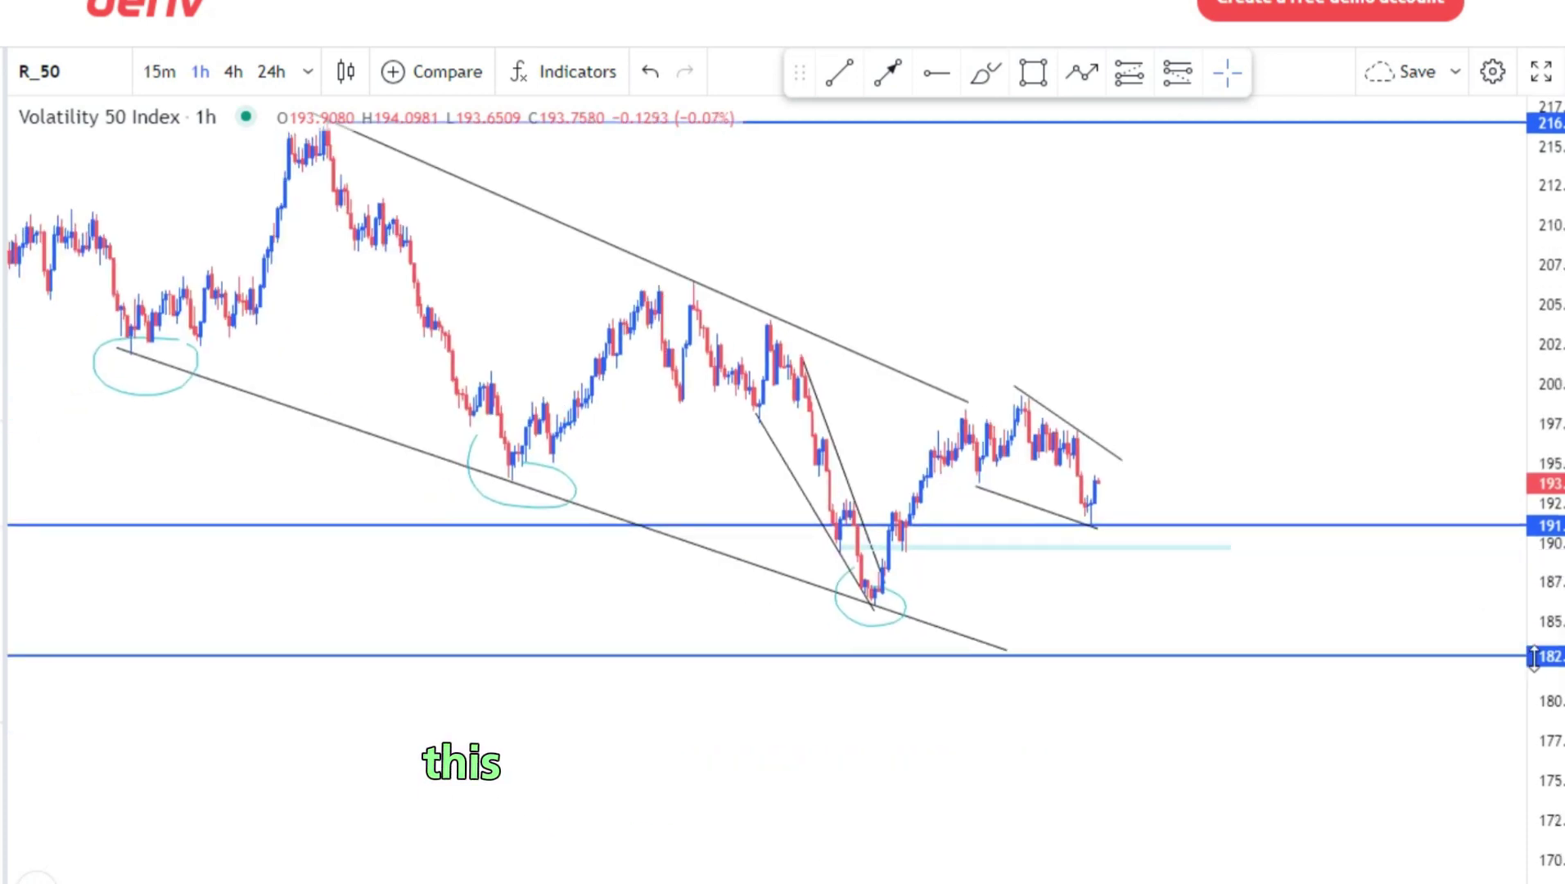
drag(1546, 696, 1546, 499)
scroll(1391, 623, up, 4)
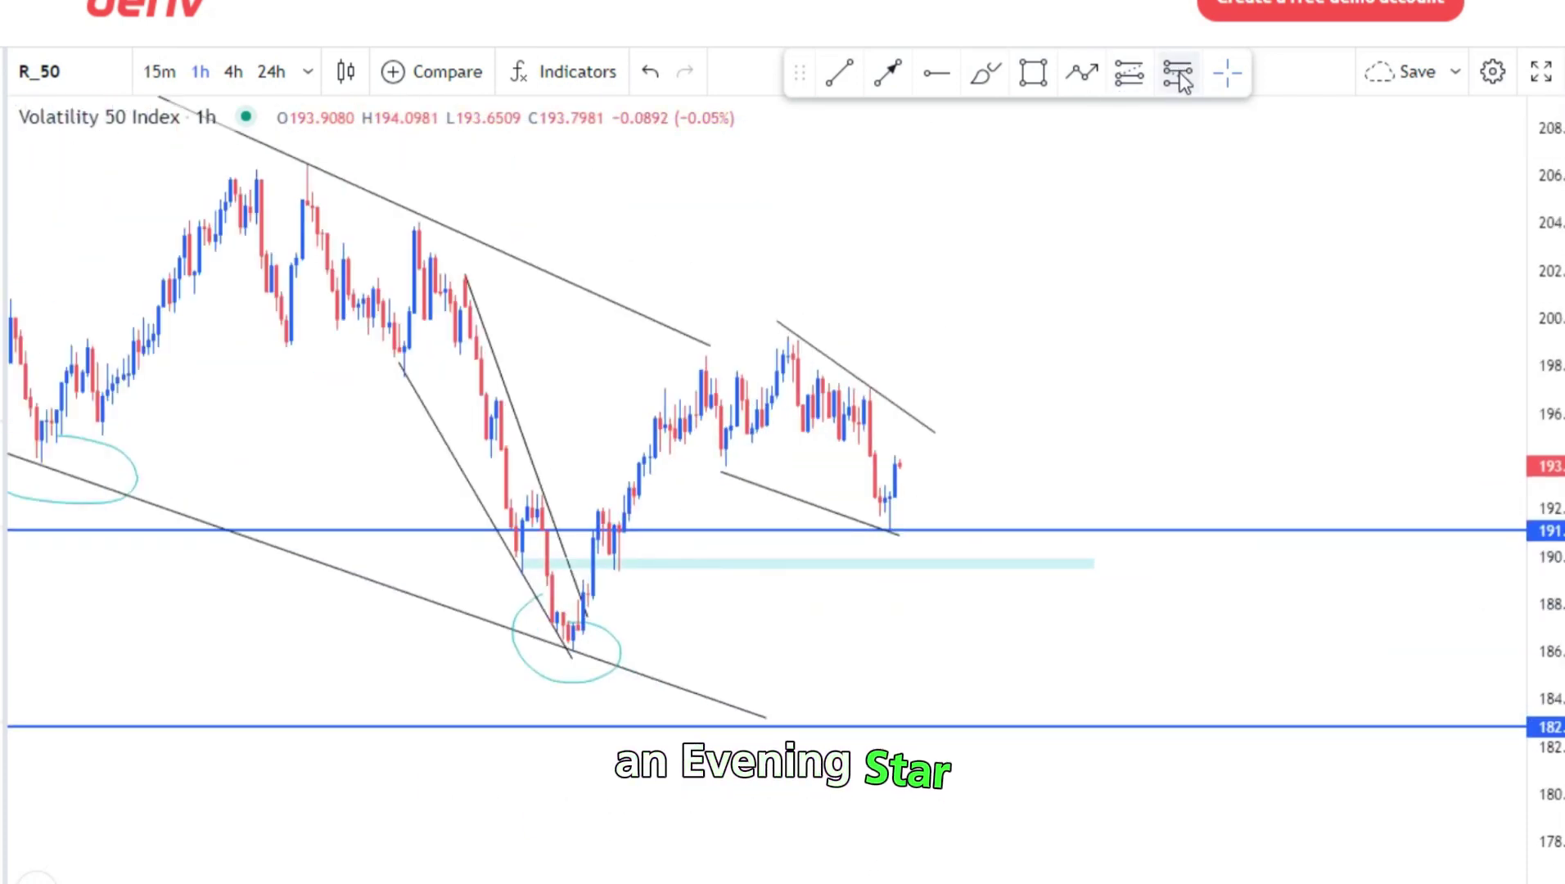
click(1131, 75)
click(897, 465)
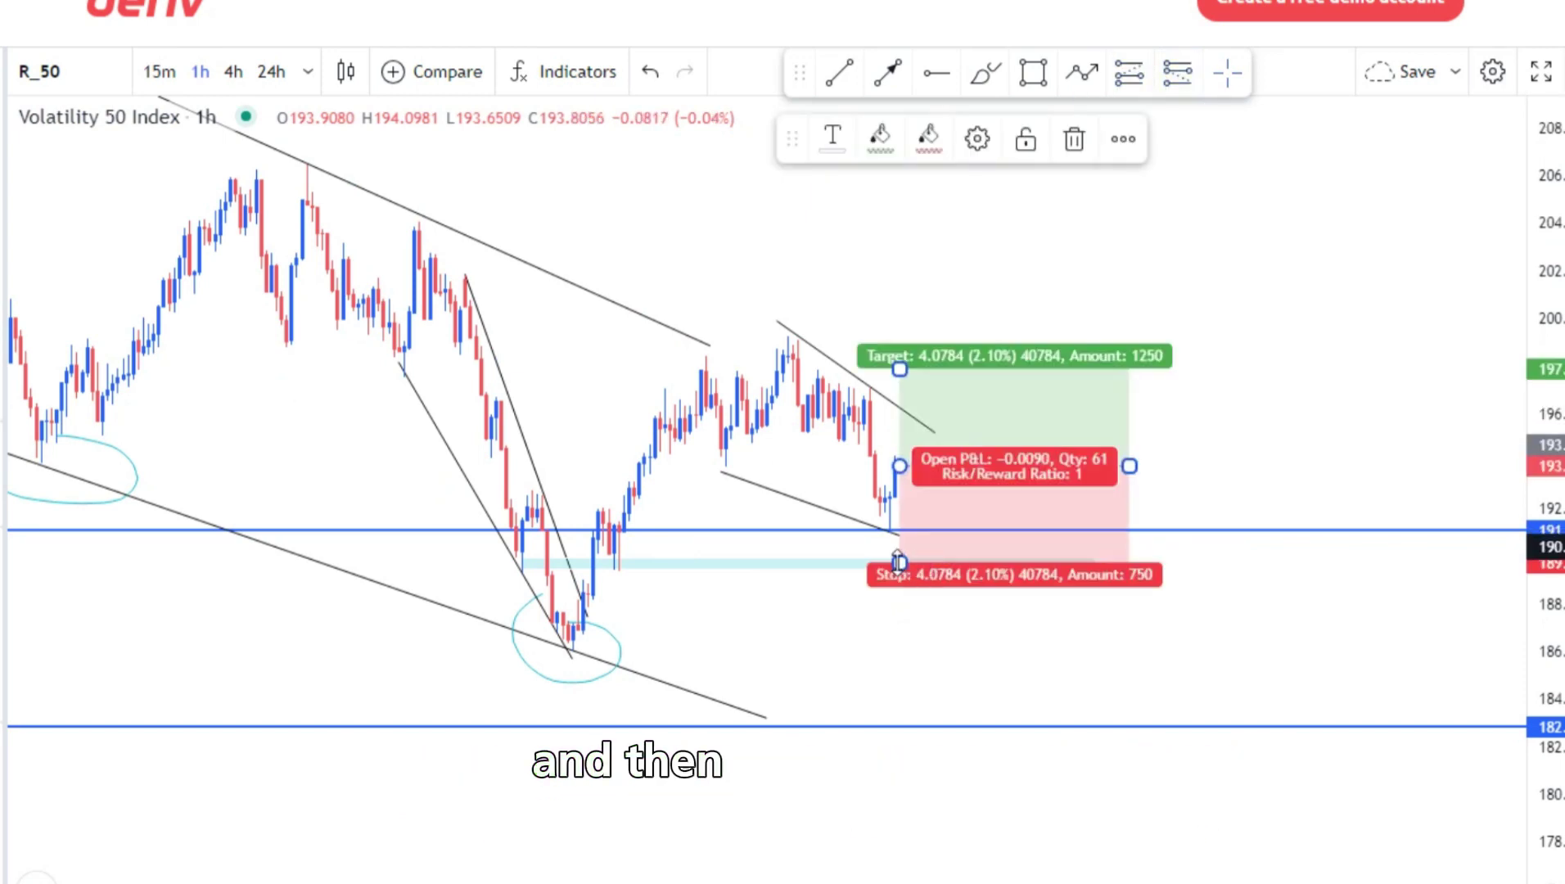
drag(897, 562, 898, 553)
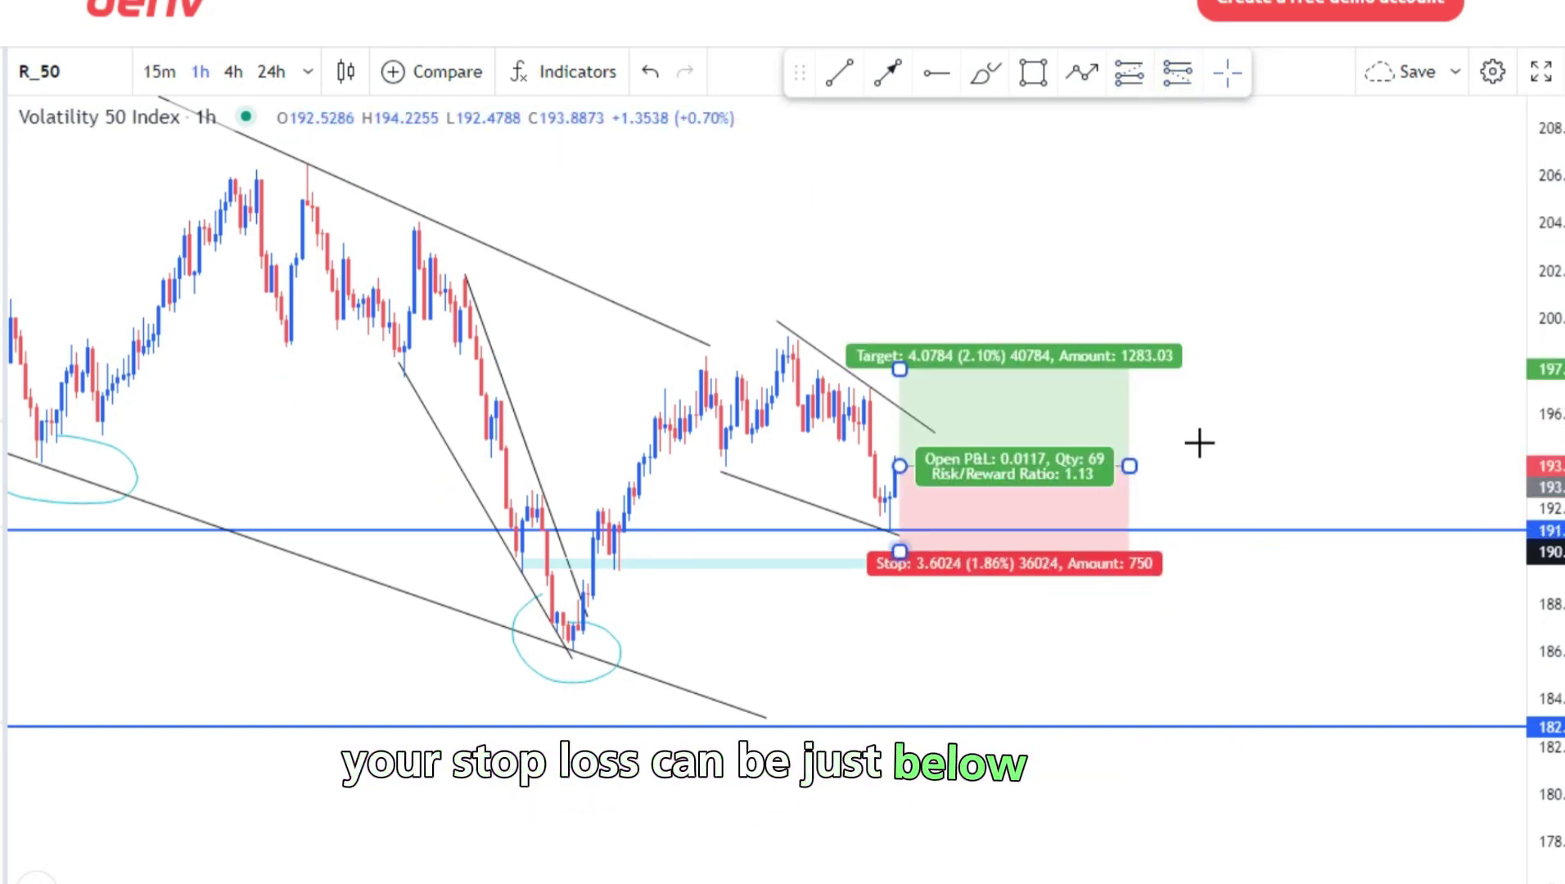
Raise the long position's target to the 216 ray, and delete the position
mouse_move(1186, 418)
mouse_down()
mouse_move(1185, 502)
mouse_move(1156, 510)
mouse_move(1128, 196)
mouse_up()
scroll(1185, 501, down, 5)
click(1072, 388)
scroll(1073, 388, up, 2)
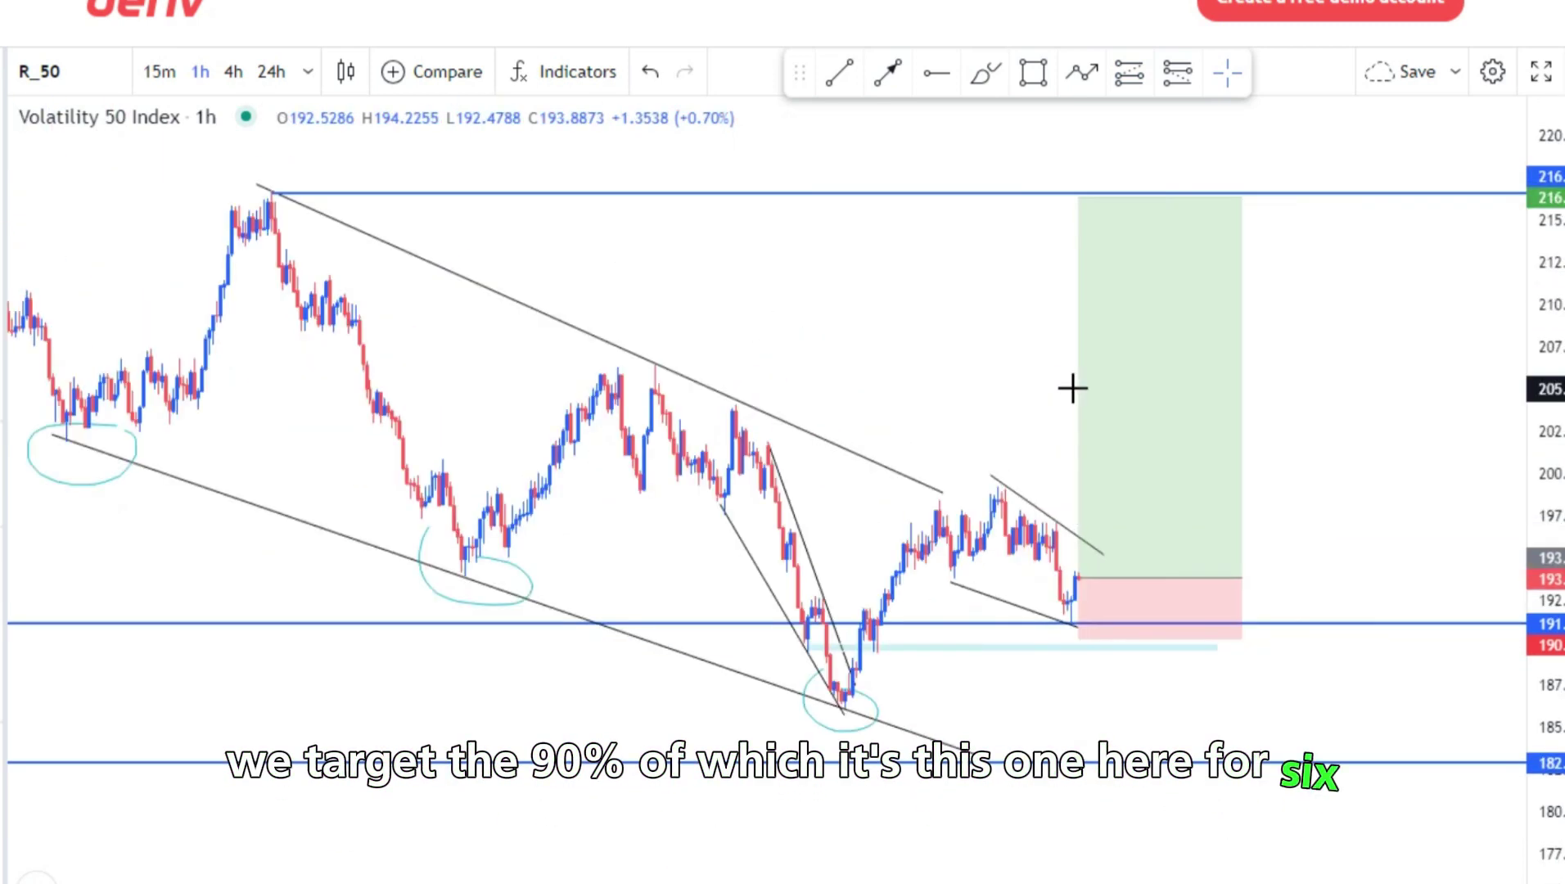
click(1122, 419)
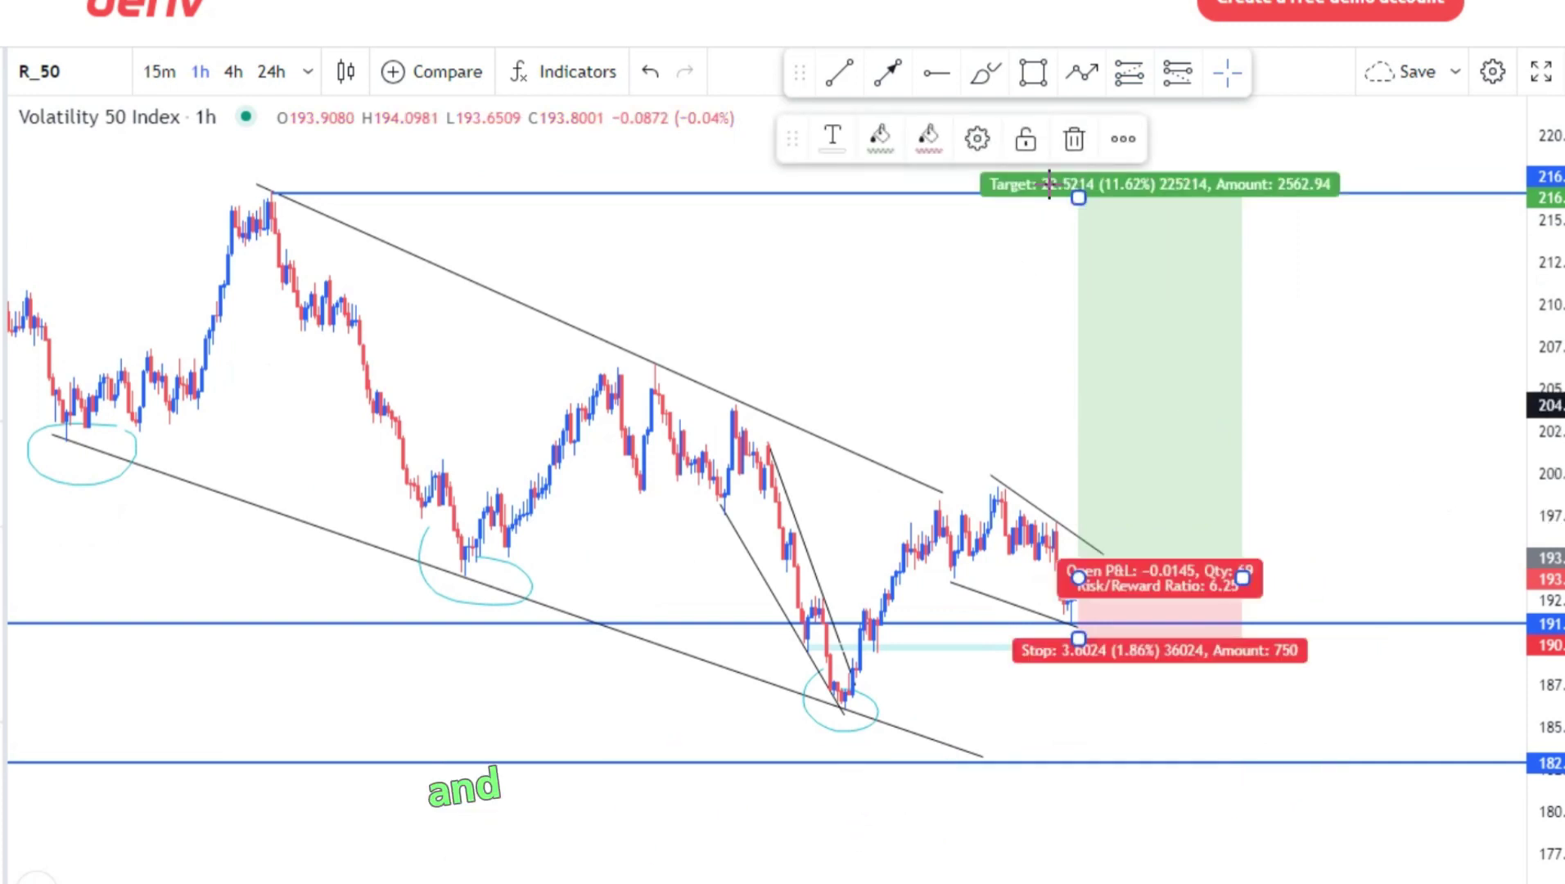
click(1073, 135)
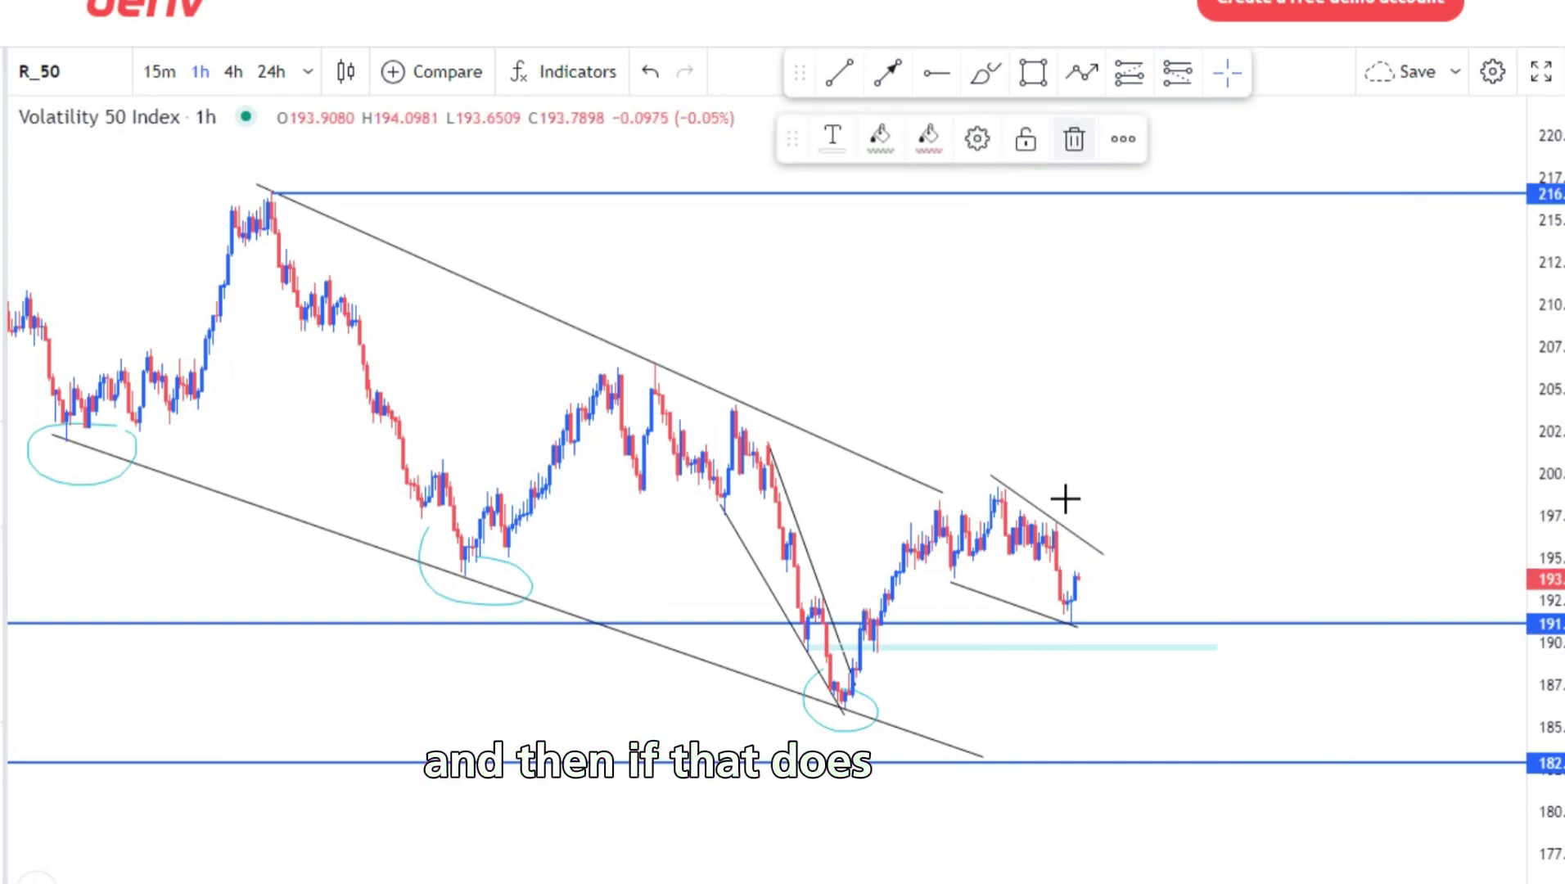
Trim the small channel's upper line slightly, and draw a path breaking above it, pulling back to about 195 and rising to the 216 ray
click(1102, 556)
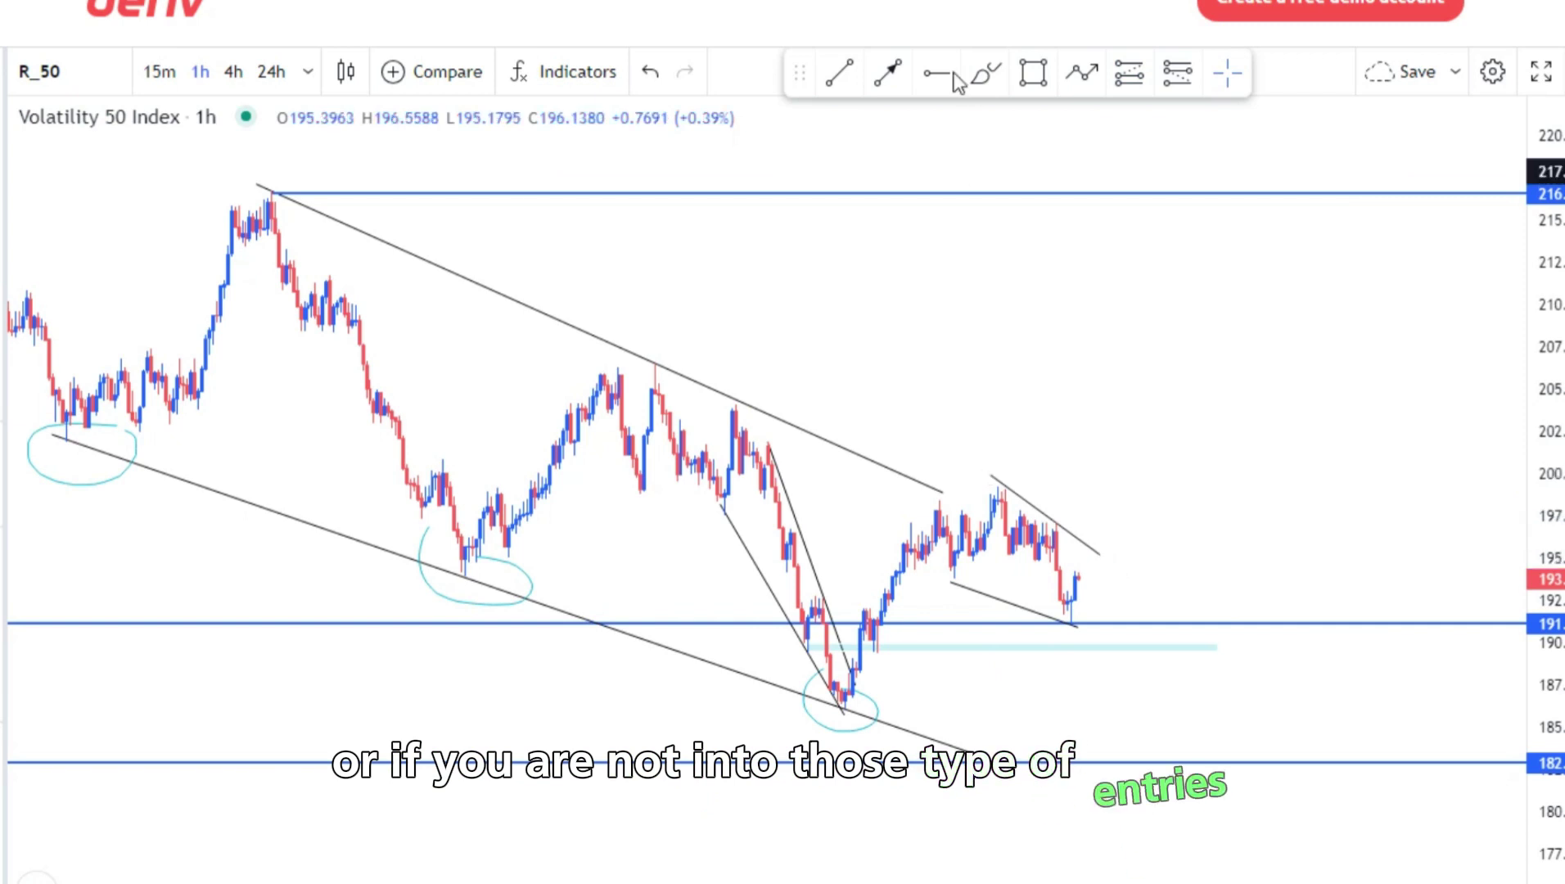
click(1082, 72)
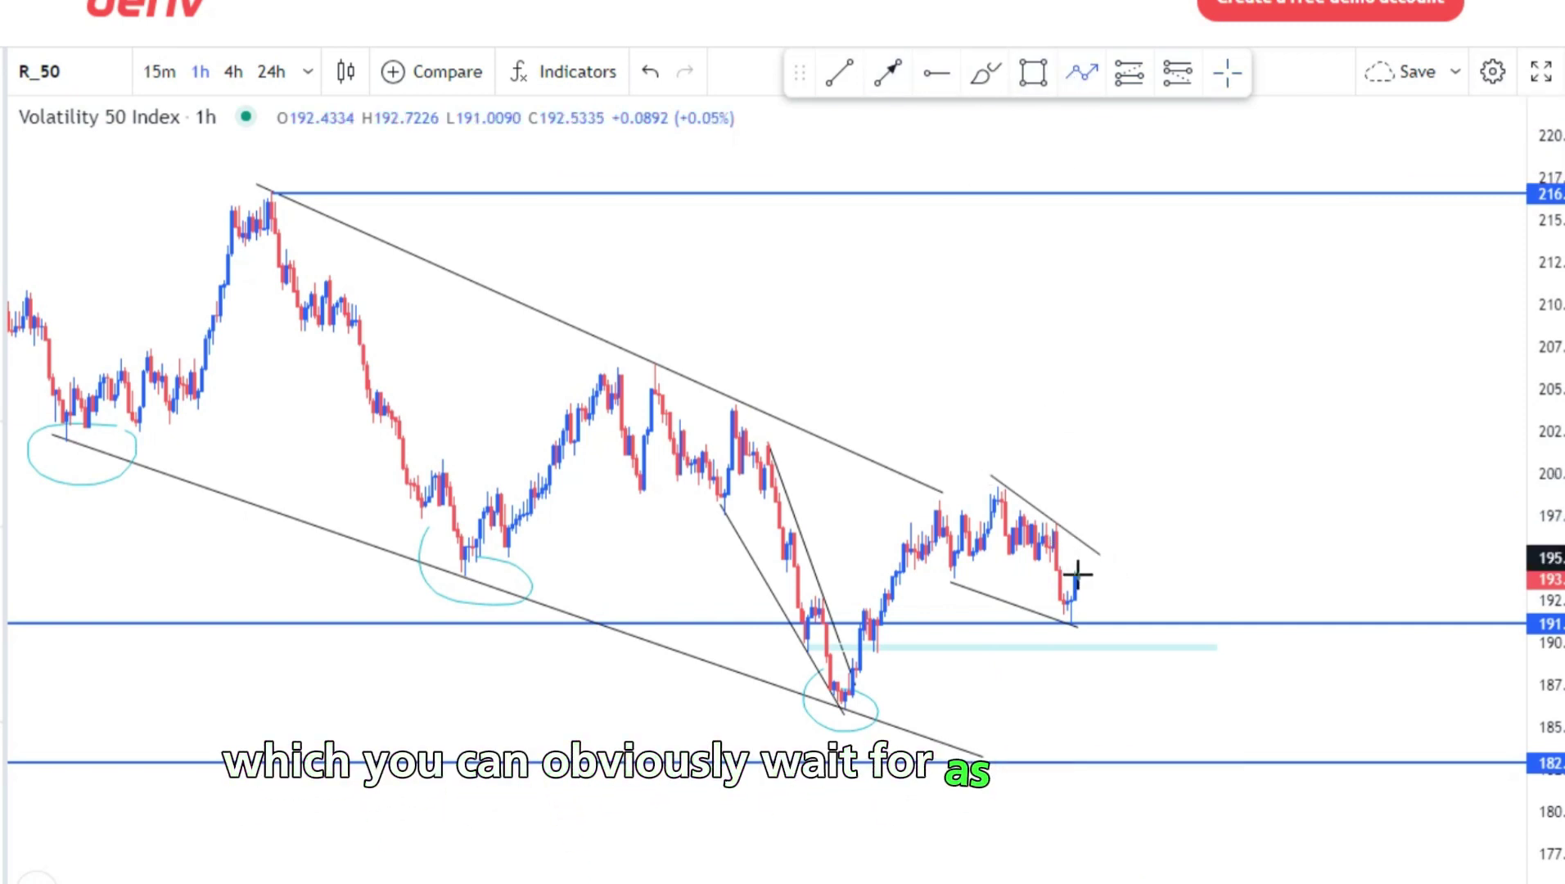
click(1092, 493)
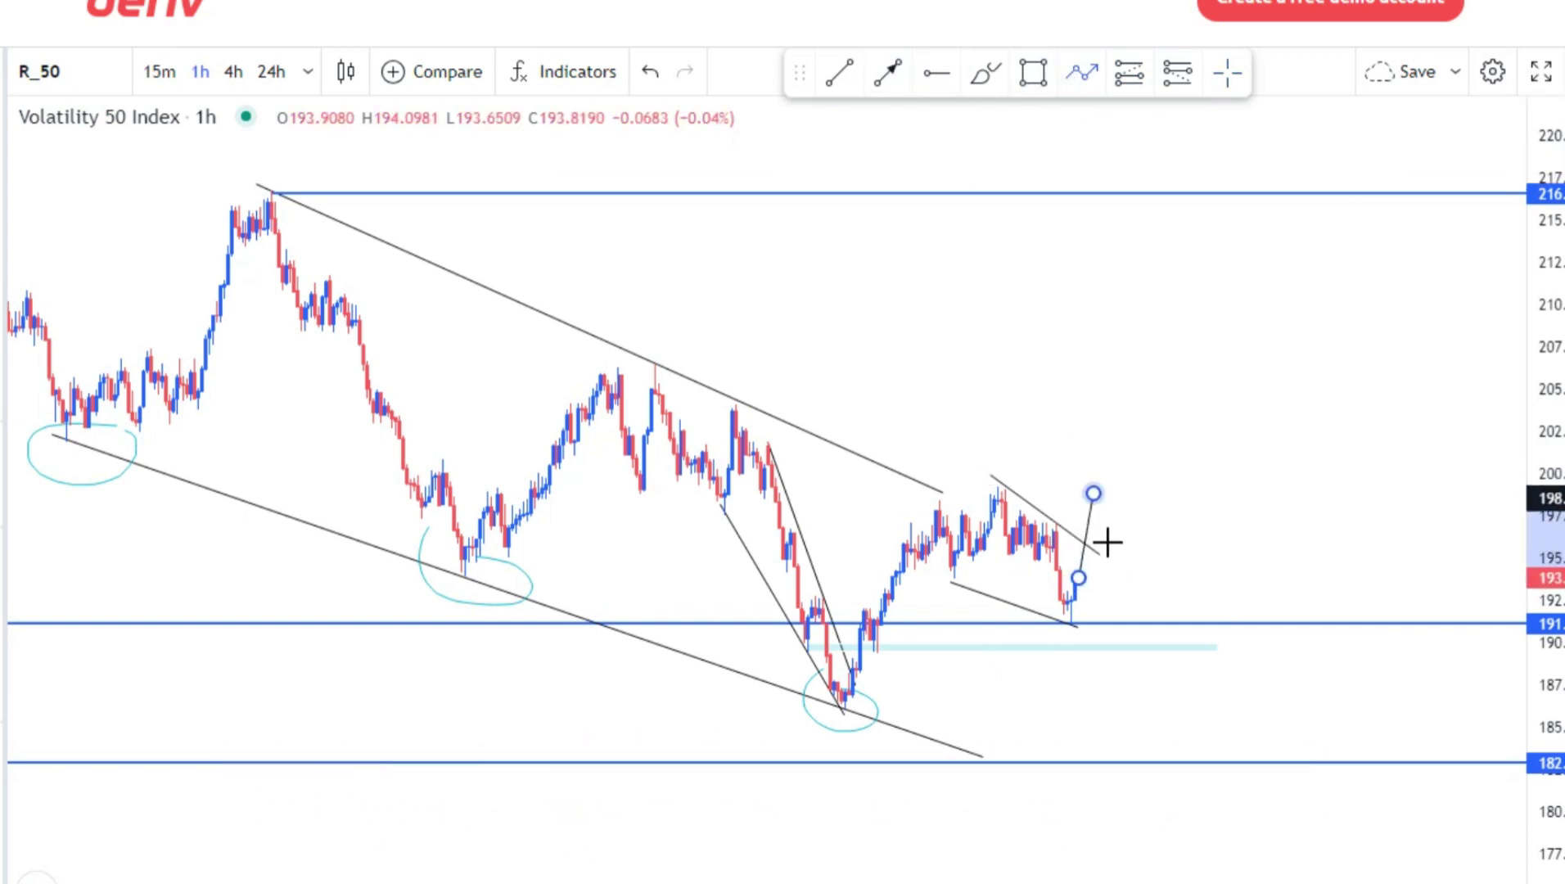
double_click(1179, 203)
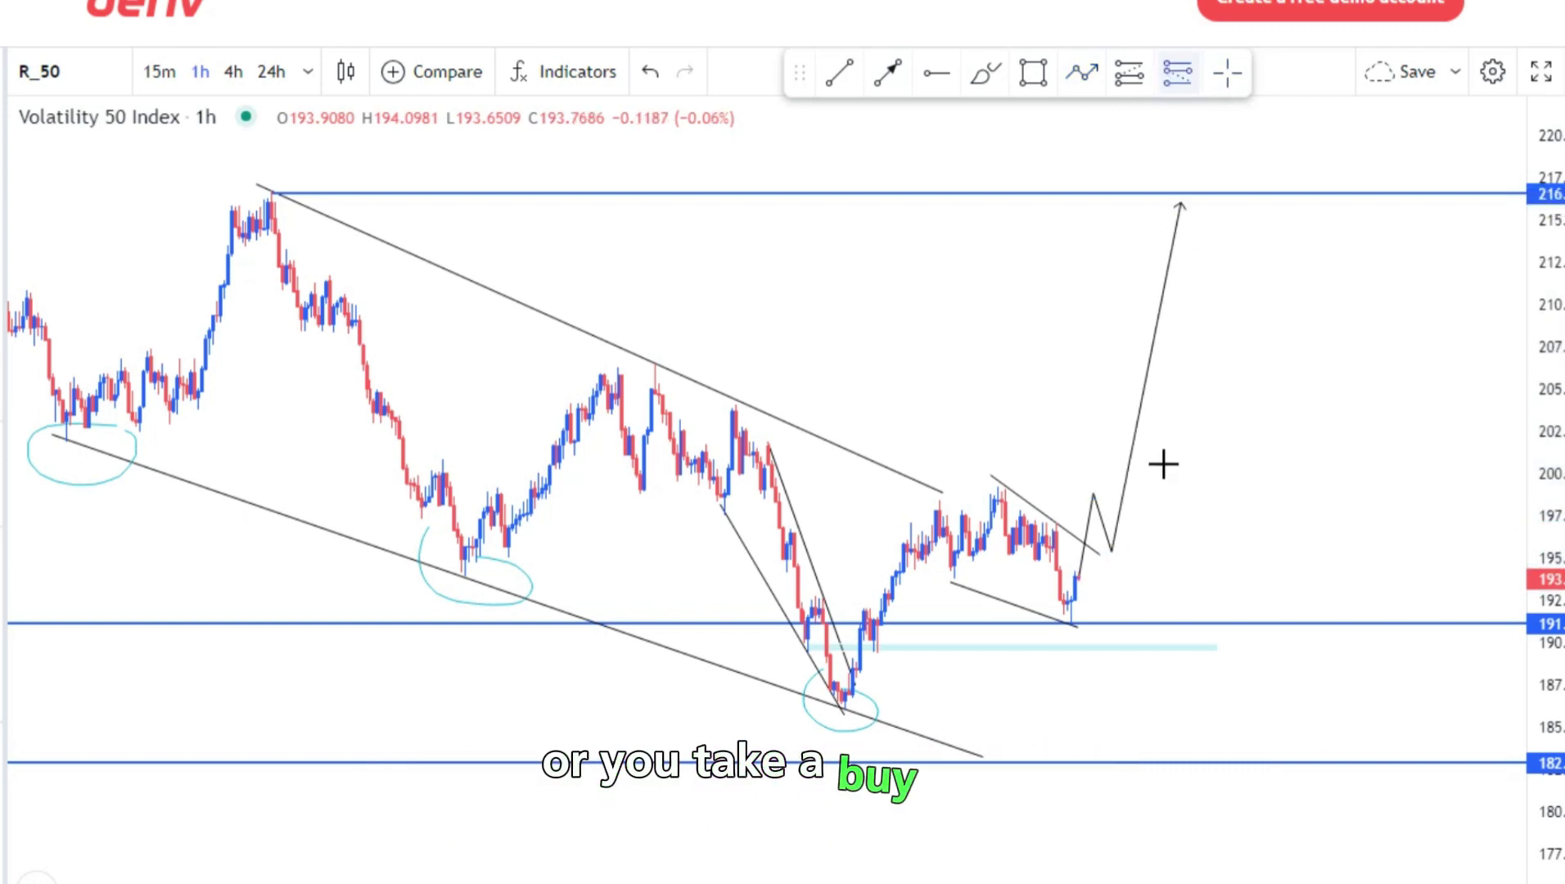
Place a long position with its entry at about 196, its stop near 190 and its target at the 216 ray
click(1129, 73)
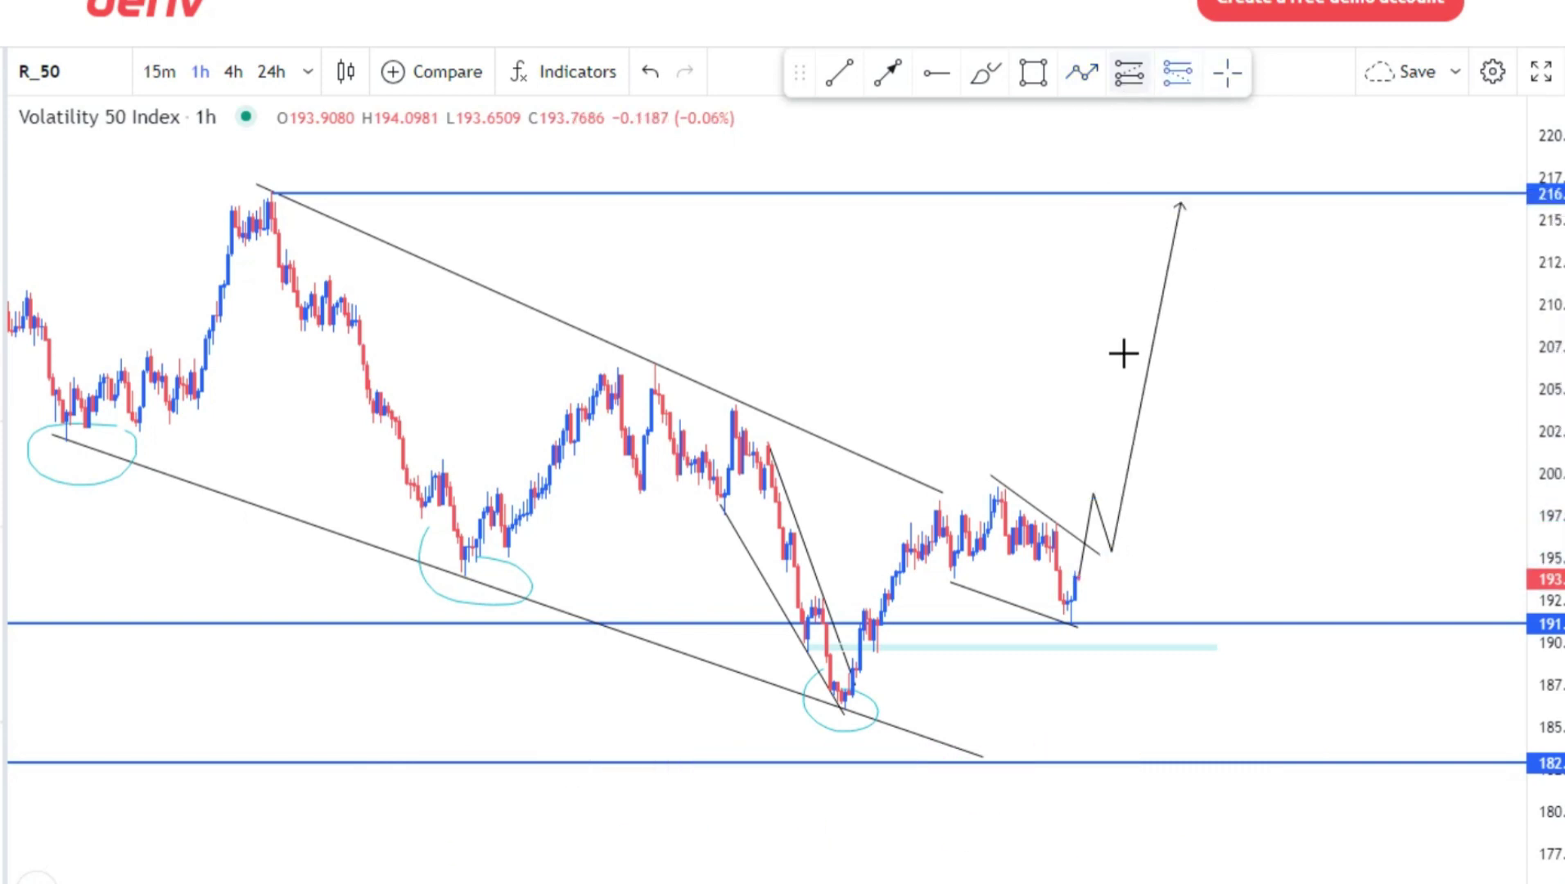
click(1090, 529)
drag(1090, 639, 1092, 648)
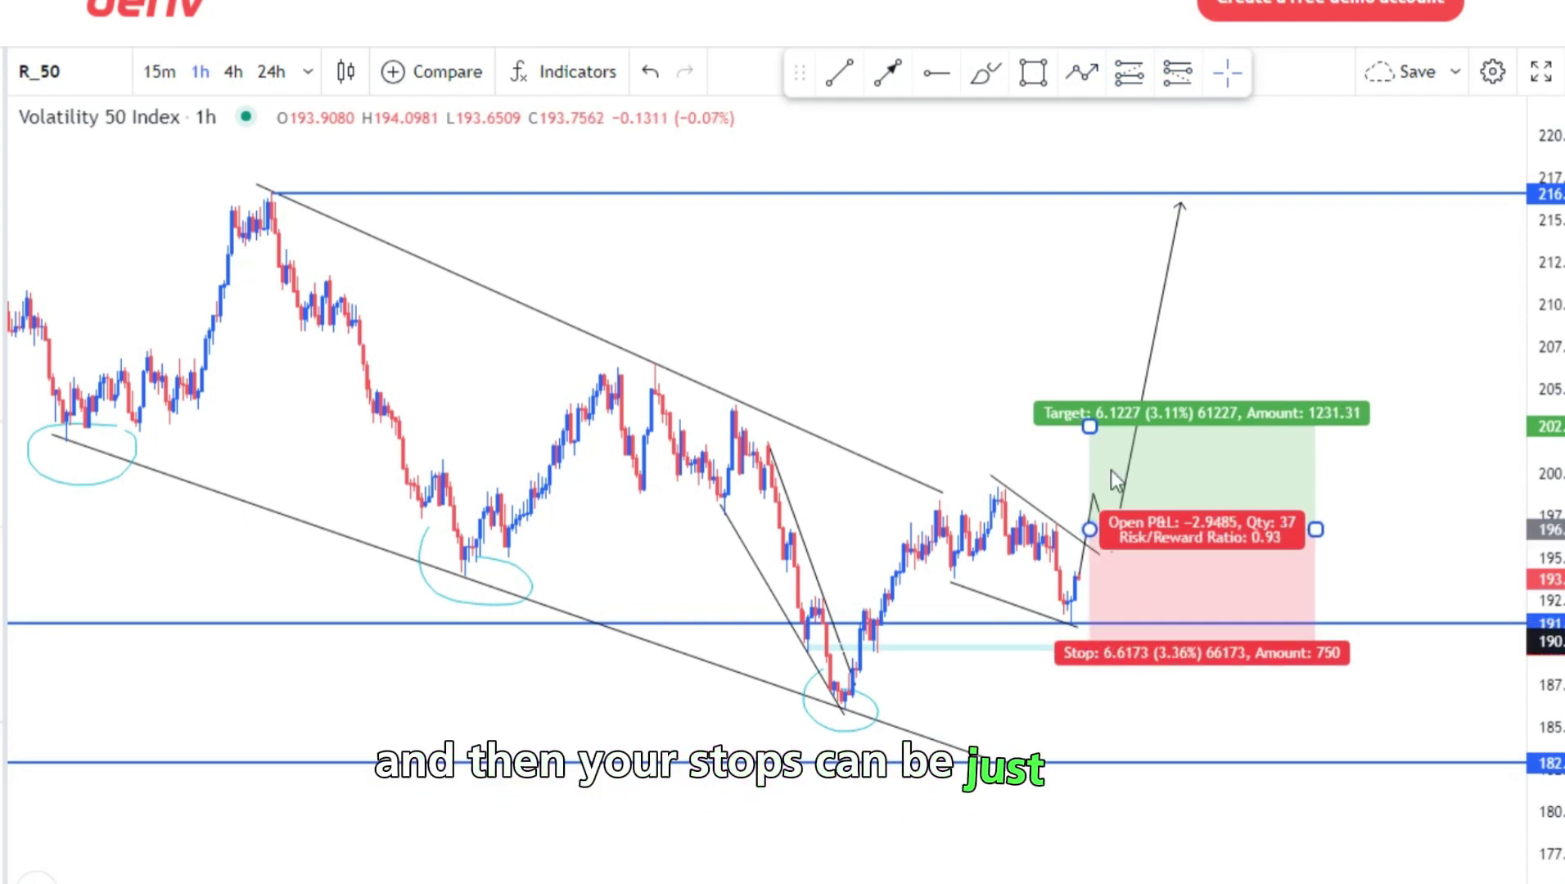
drag(1090, 426, 1084, 193)
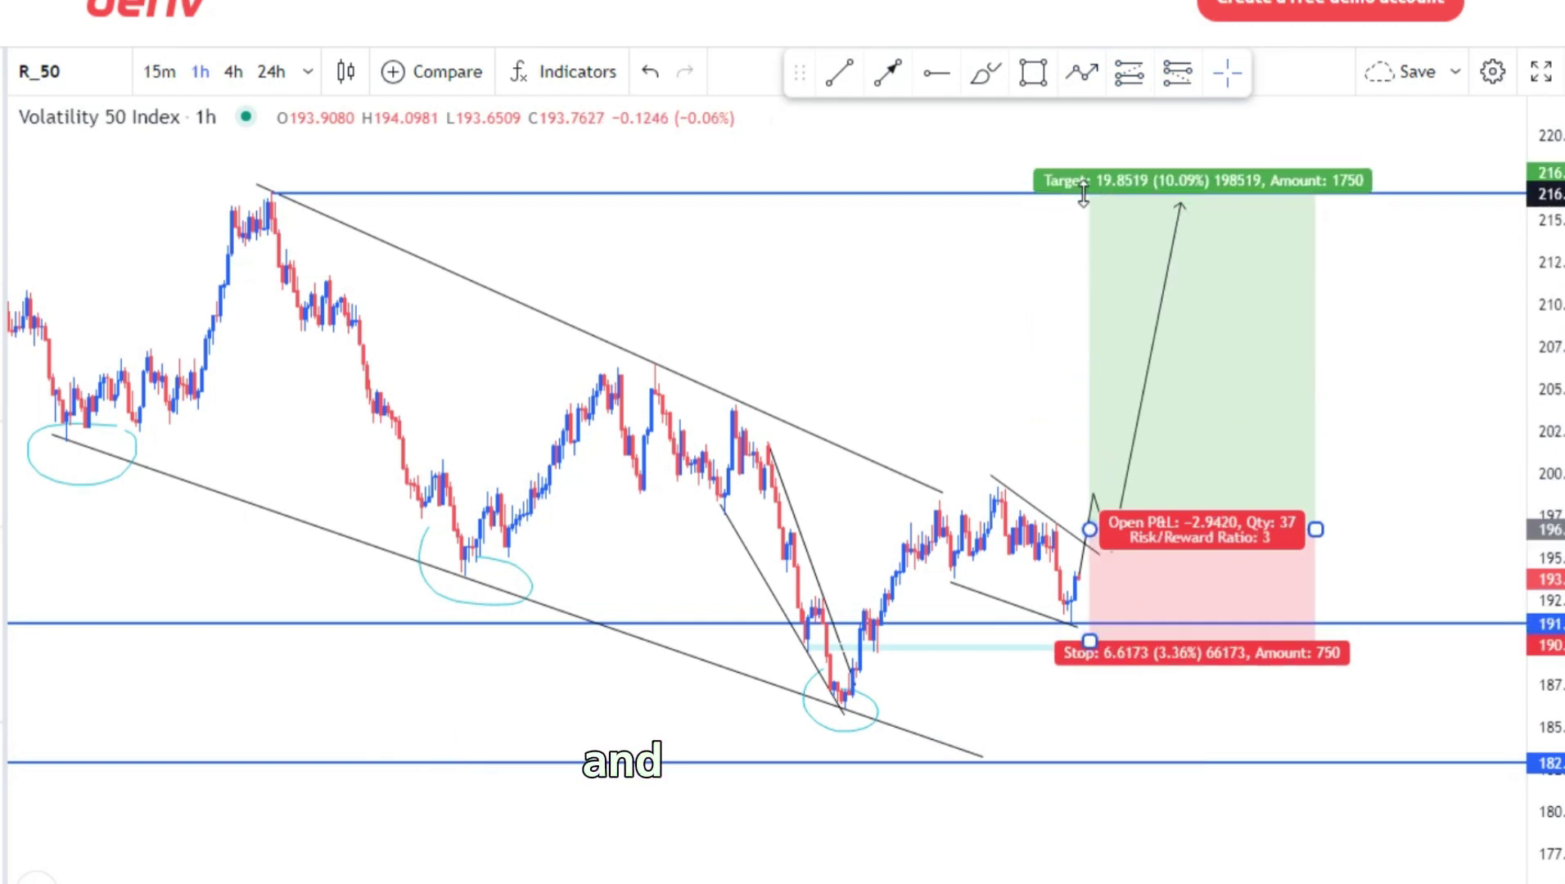
Delete the hand-drawn circles around the two most recent lows on the large descending channel's lower line
scroll(647, 316, down, 3)
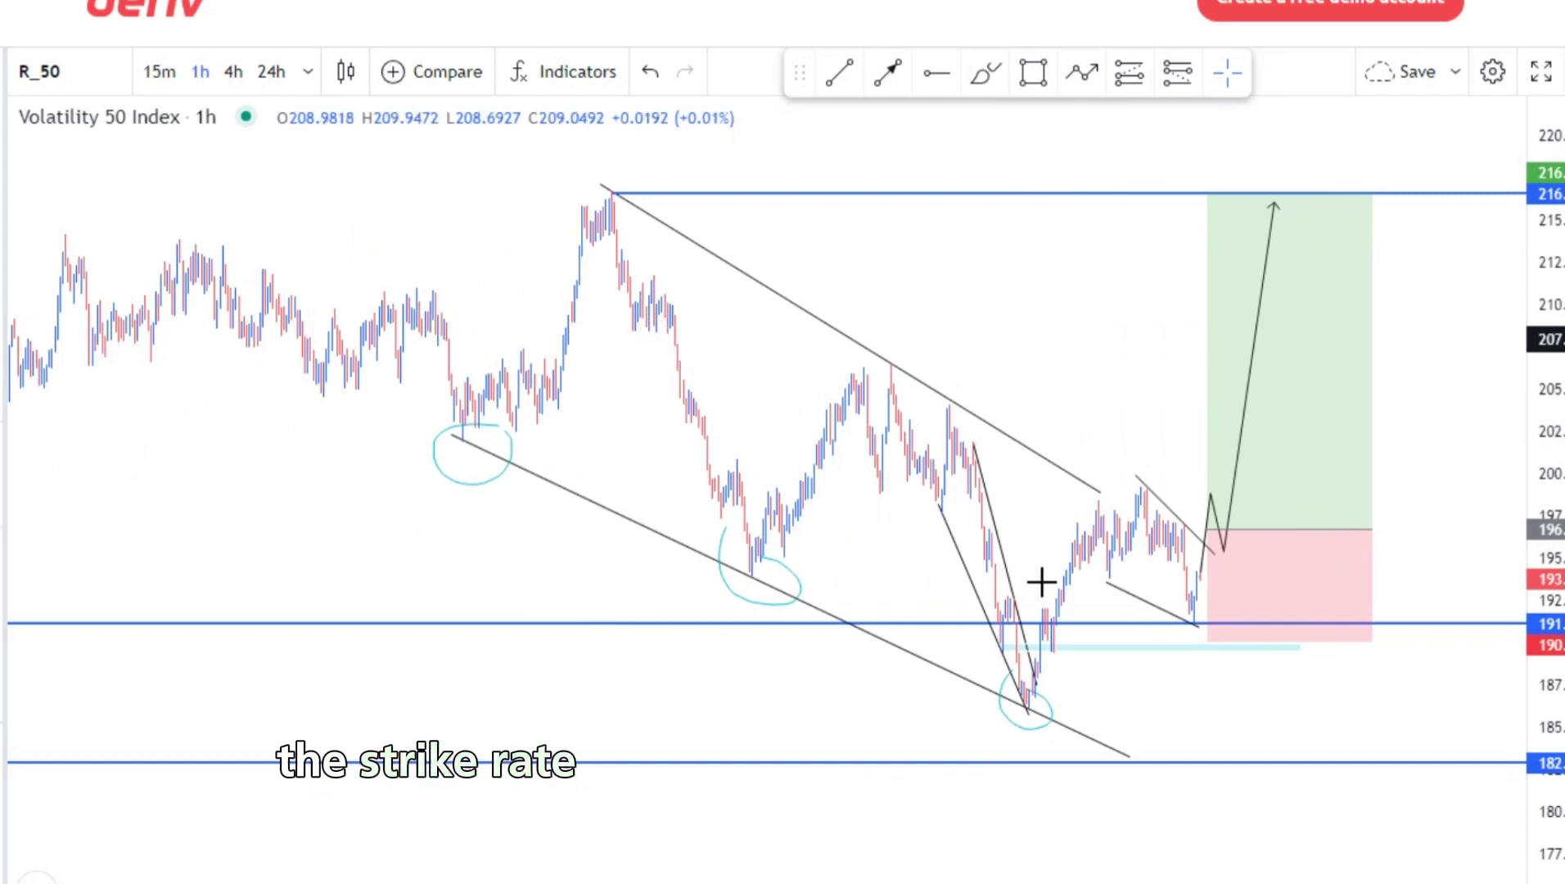
scroll(872, 514, down, 2)
scroll(868, 508, up, 4)
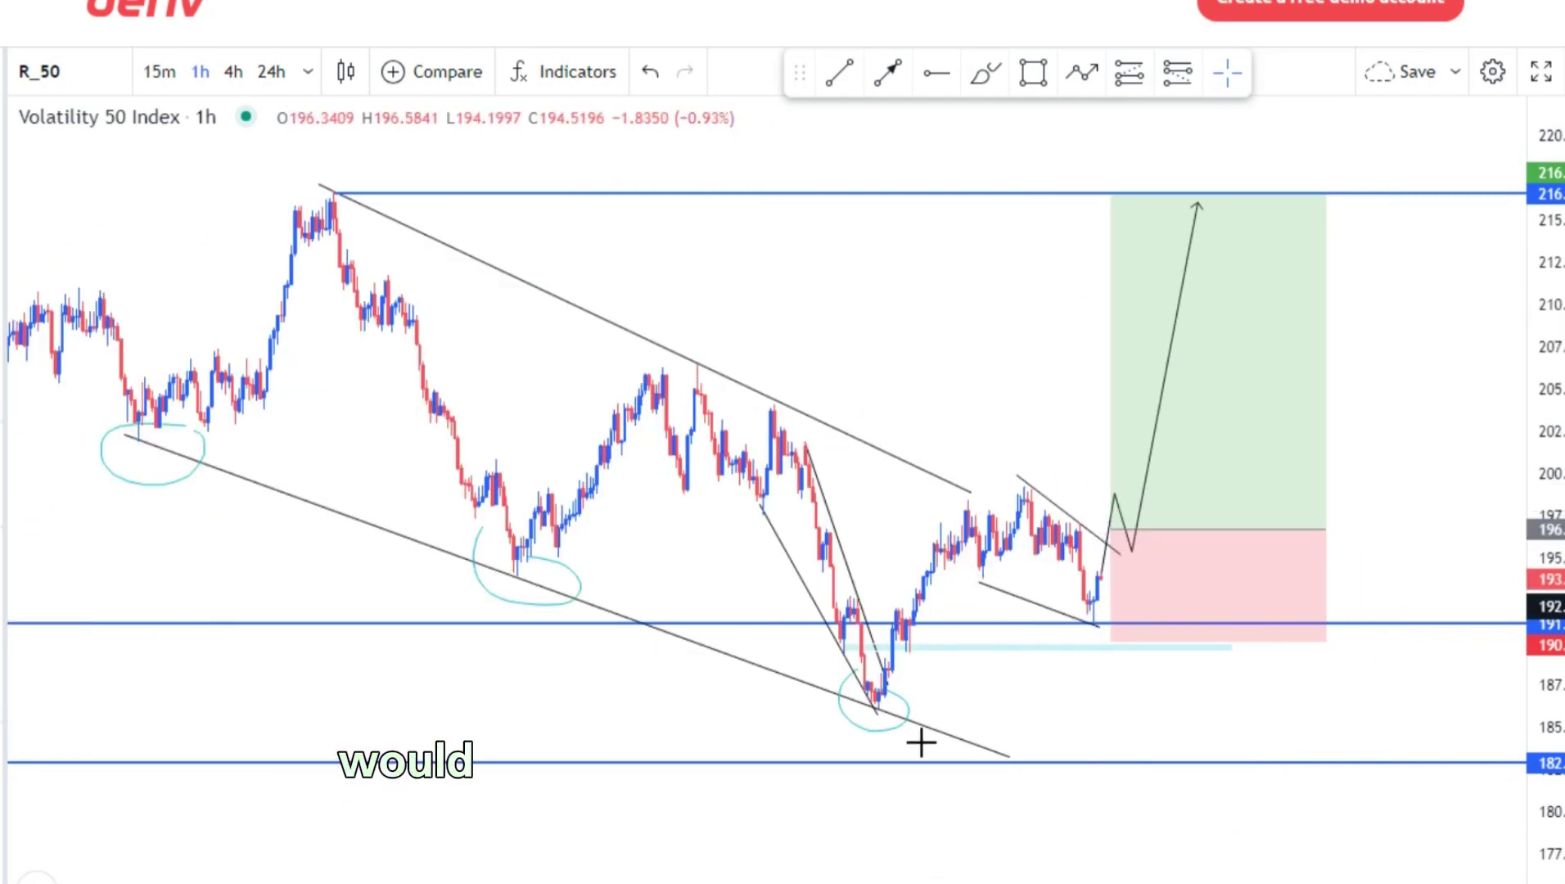
click(909, 705)
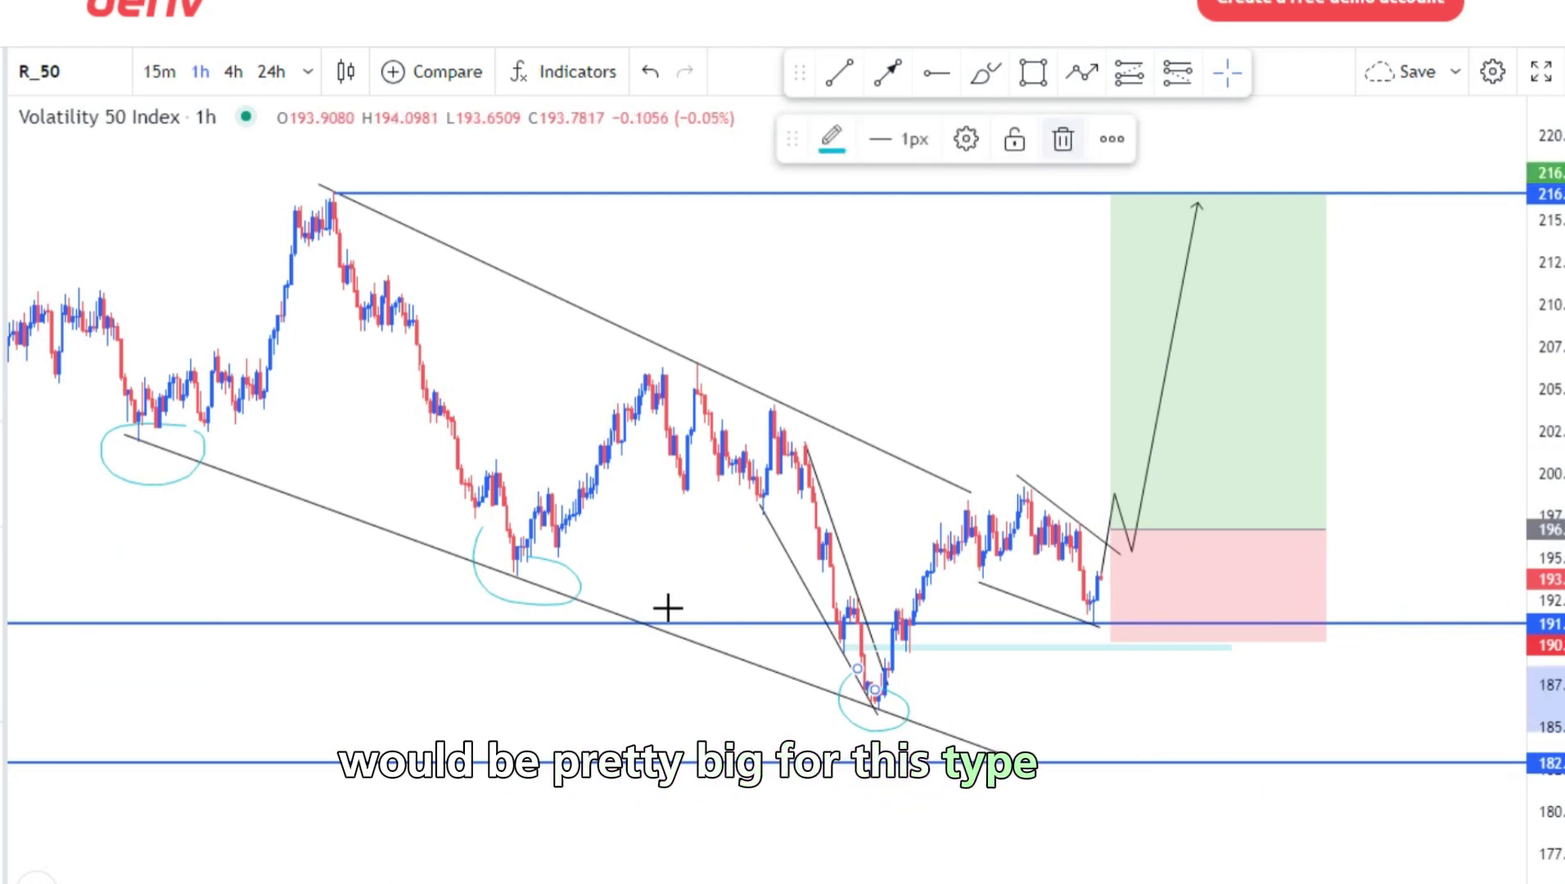
key(Delete)
click(580, 584)
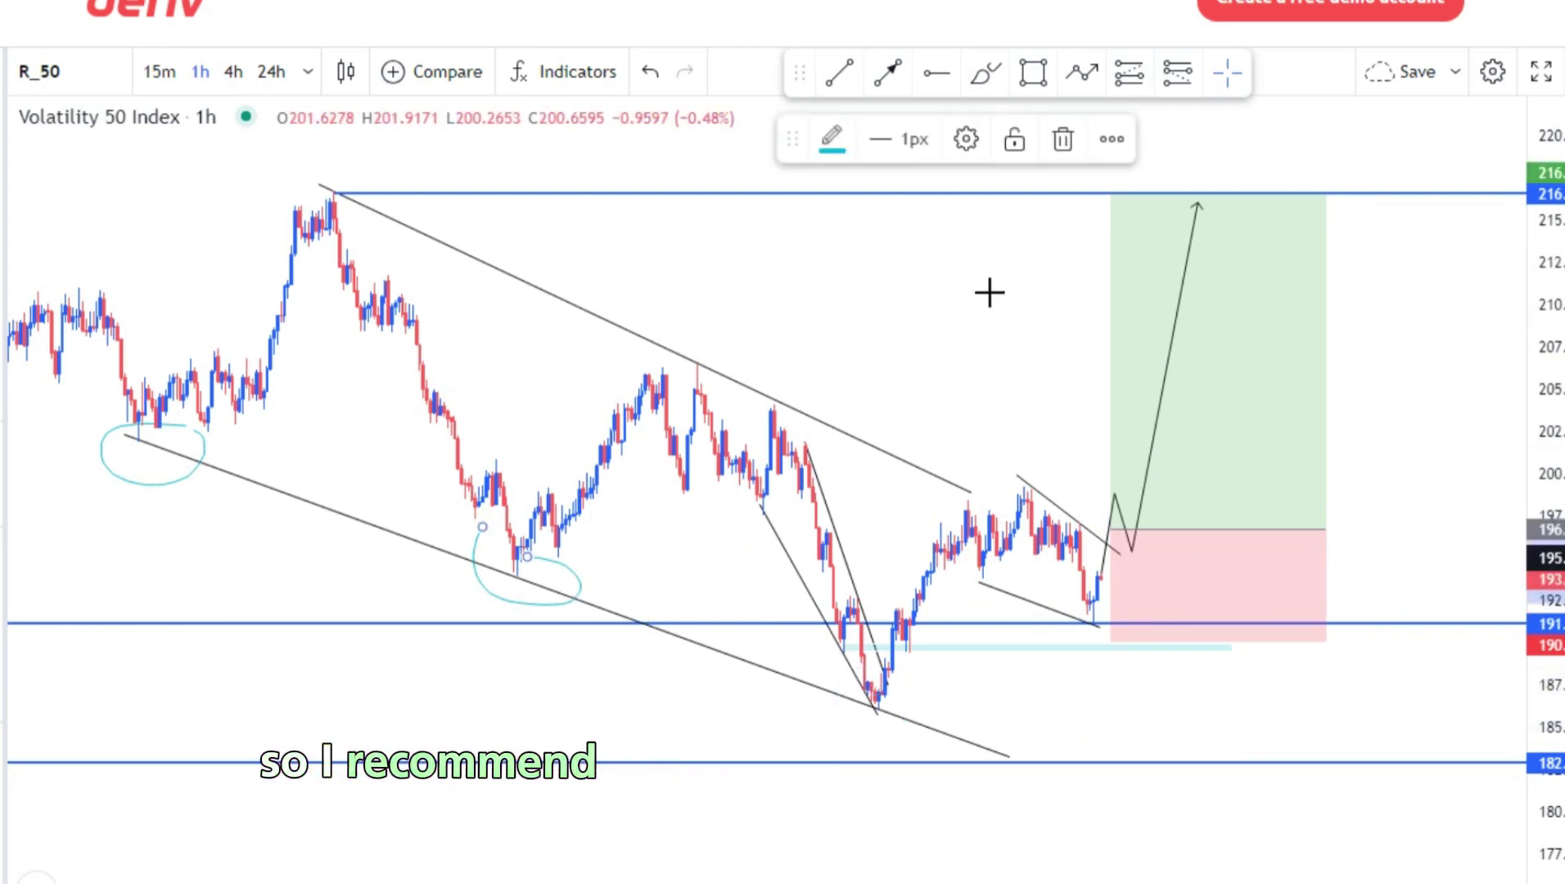
key(Delete)
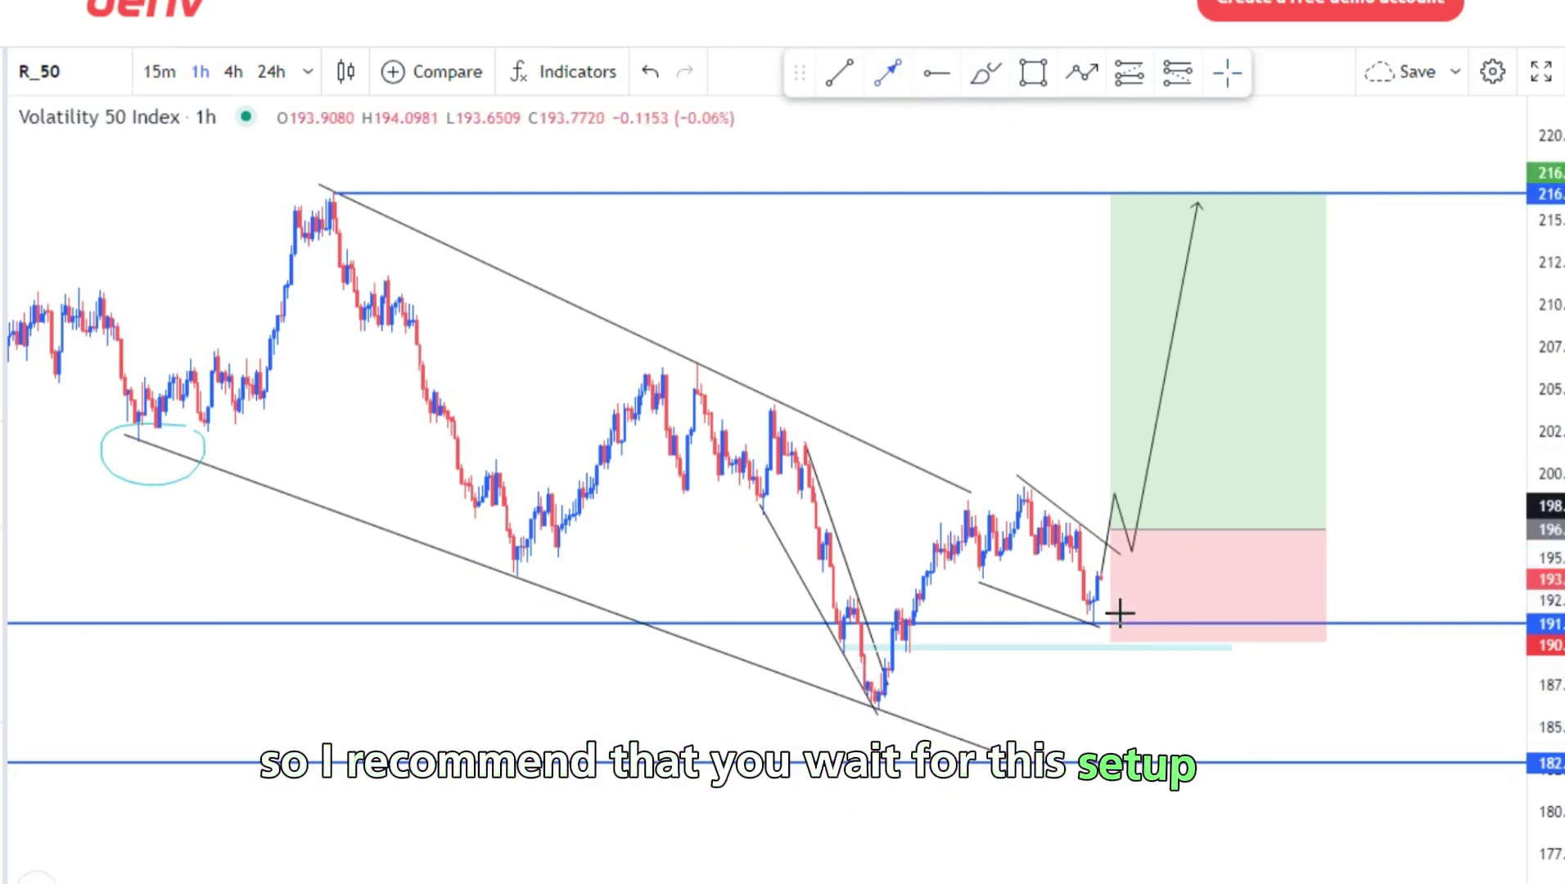
click(1106, 582)
click(1120, 630)
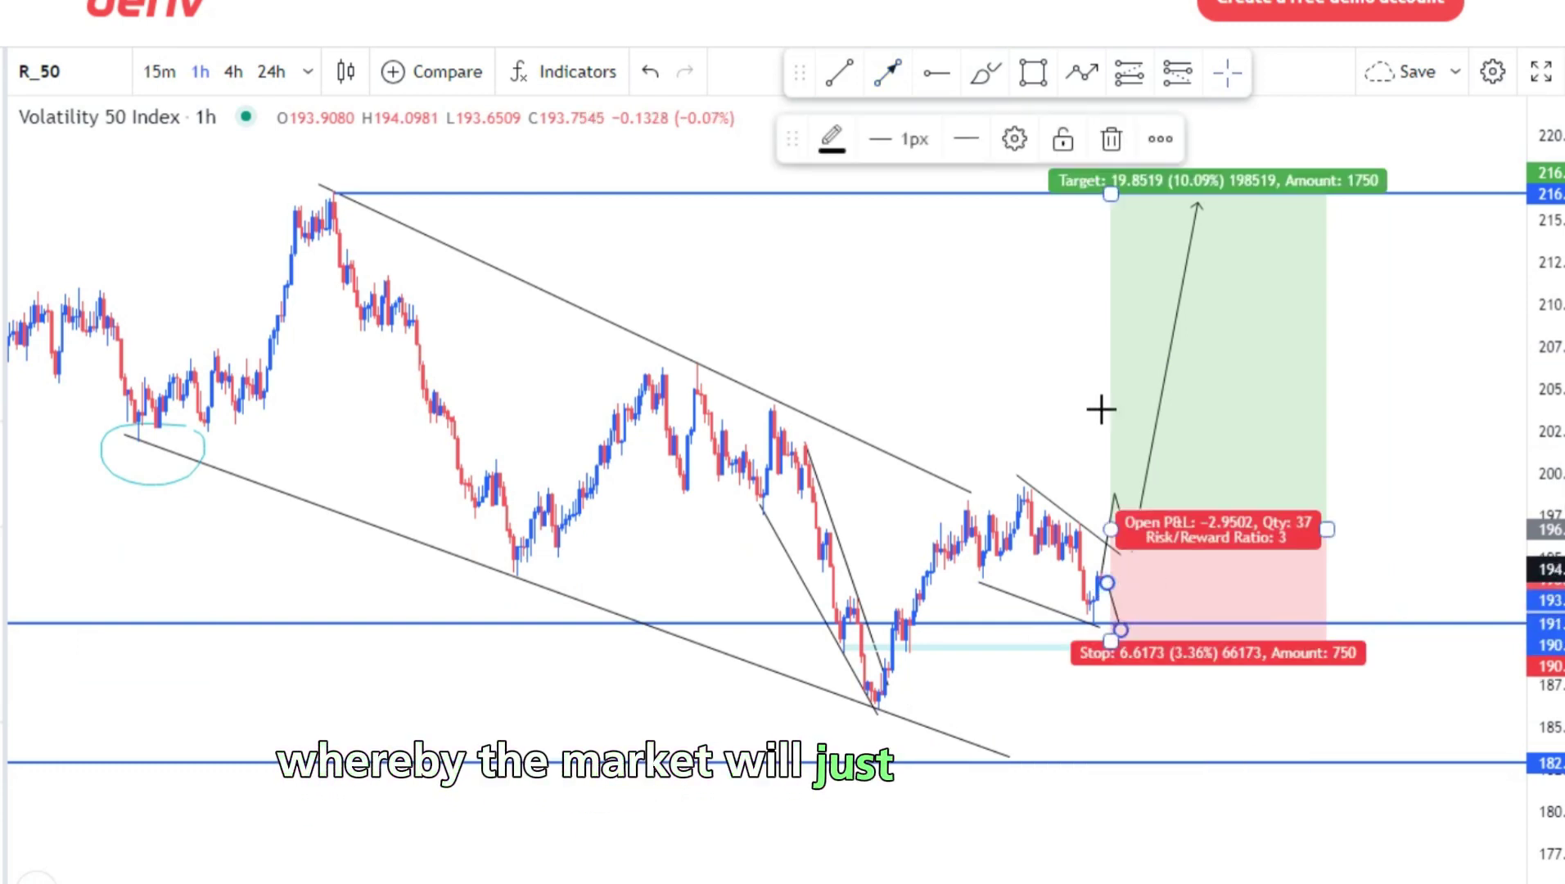
click(1111, 140)
Draw a second projected path zigzagging down from the current price to the light blue zone near 190, then rising to about 209
click(1082, 72)
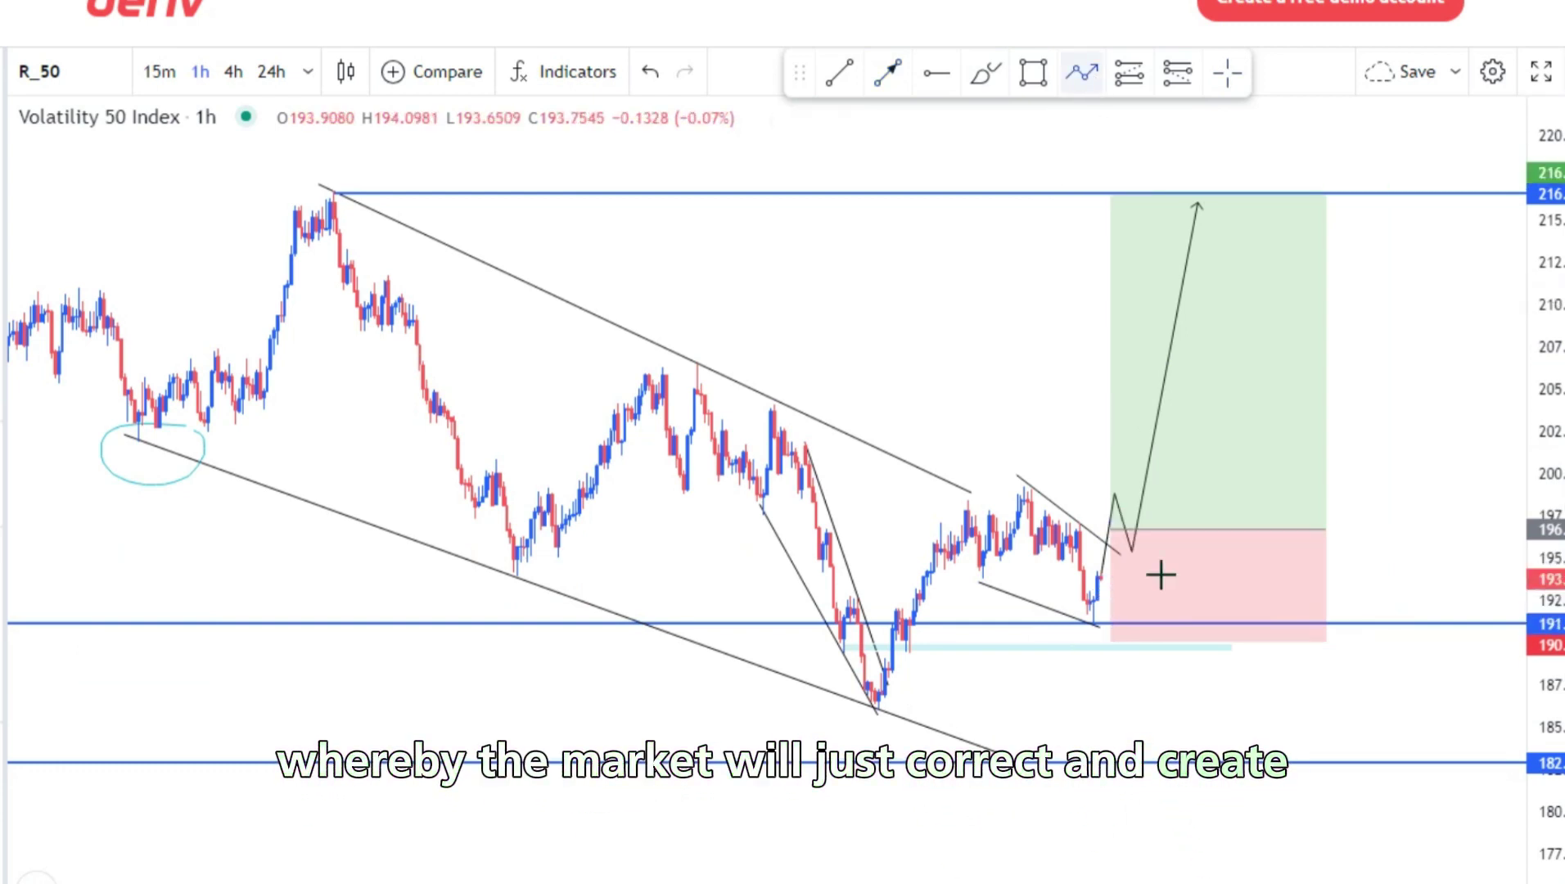
click(1115, 609)
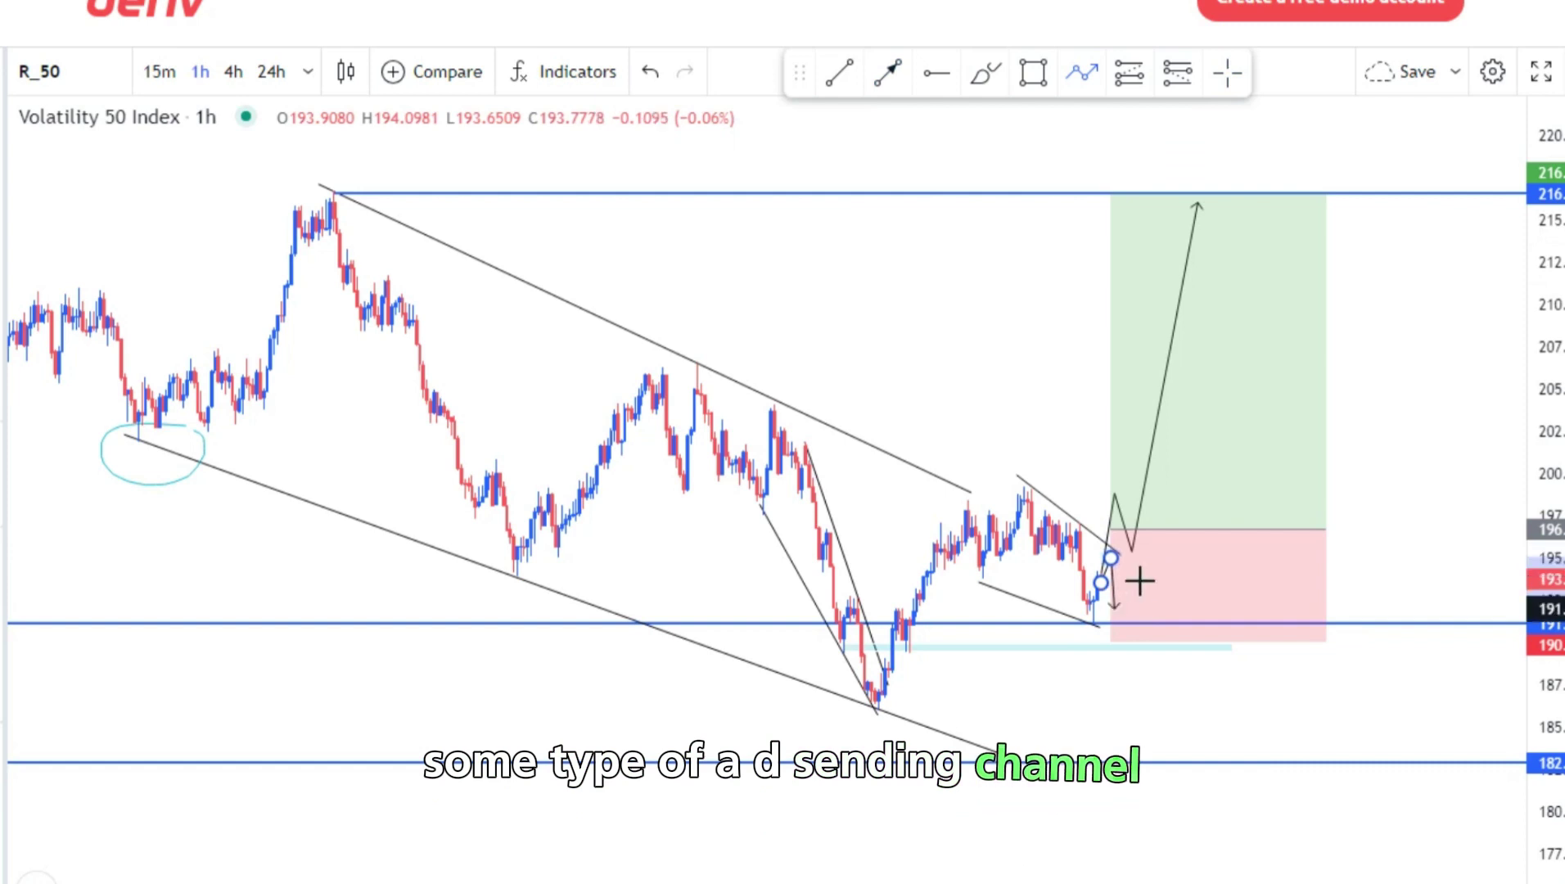
click(1142, 576)
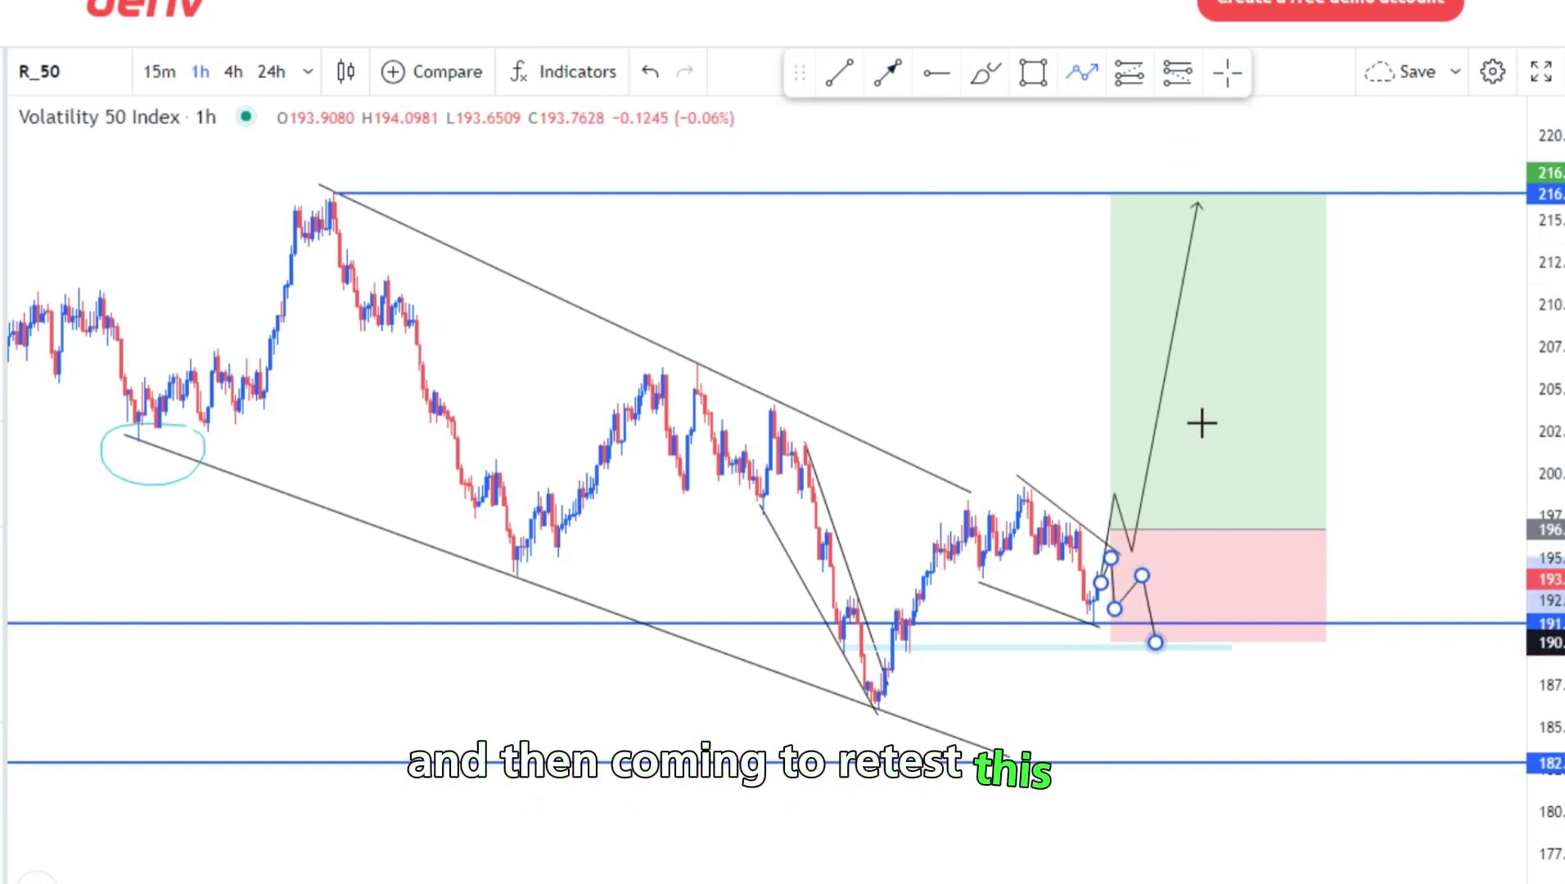
double_click(1208, 318)
click(1102, 362)
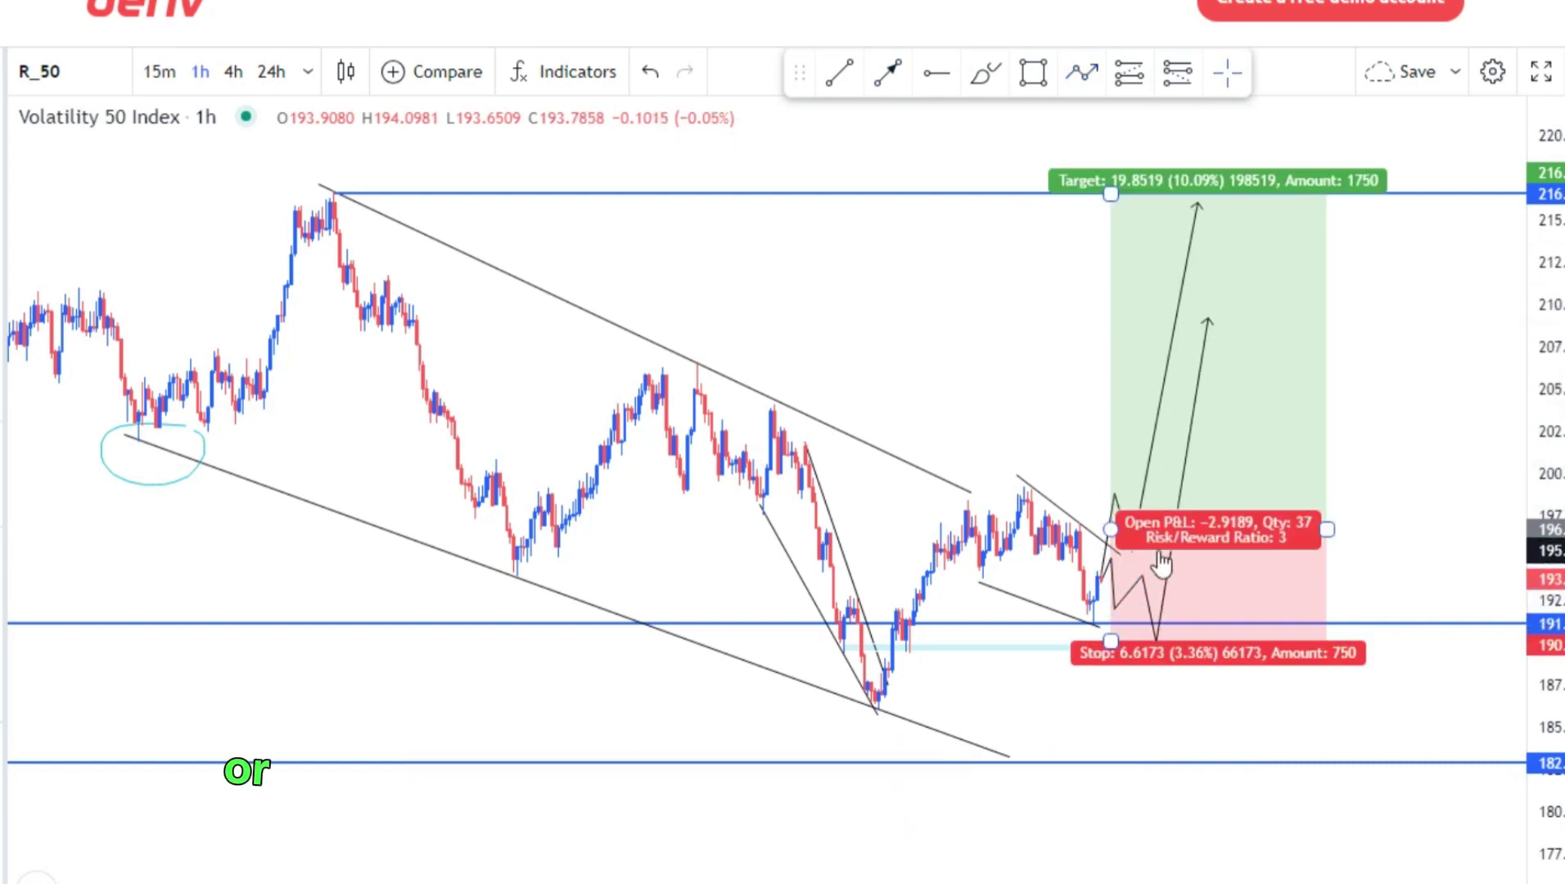
Move the long position down to an entry of about 194, set its stop near 188 and raise its target to the 216 ray
drag(1162, 564, 1153, 606)
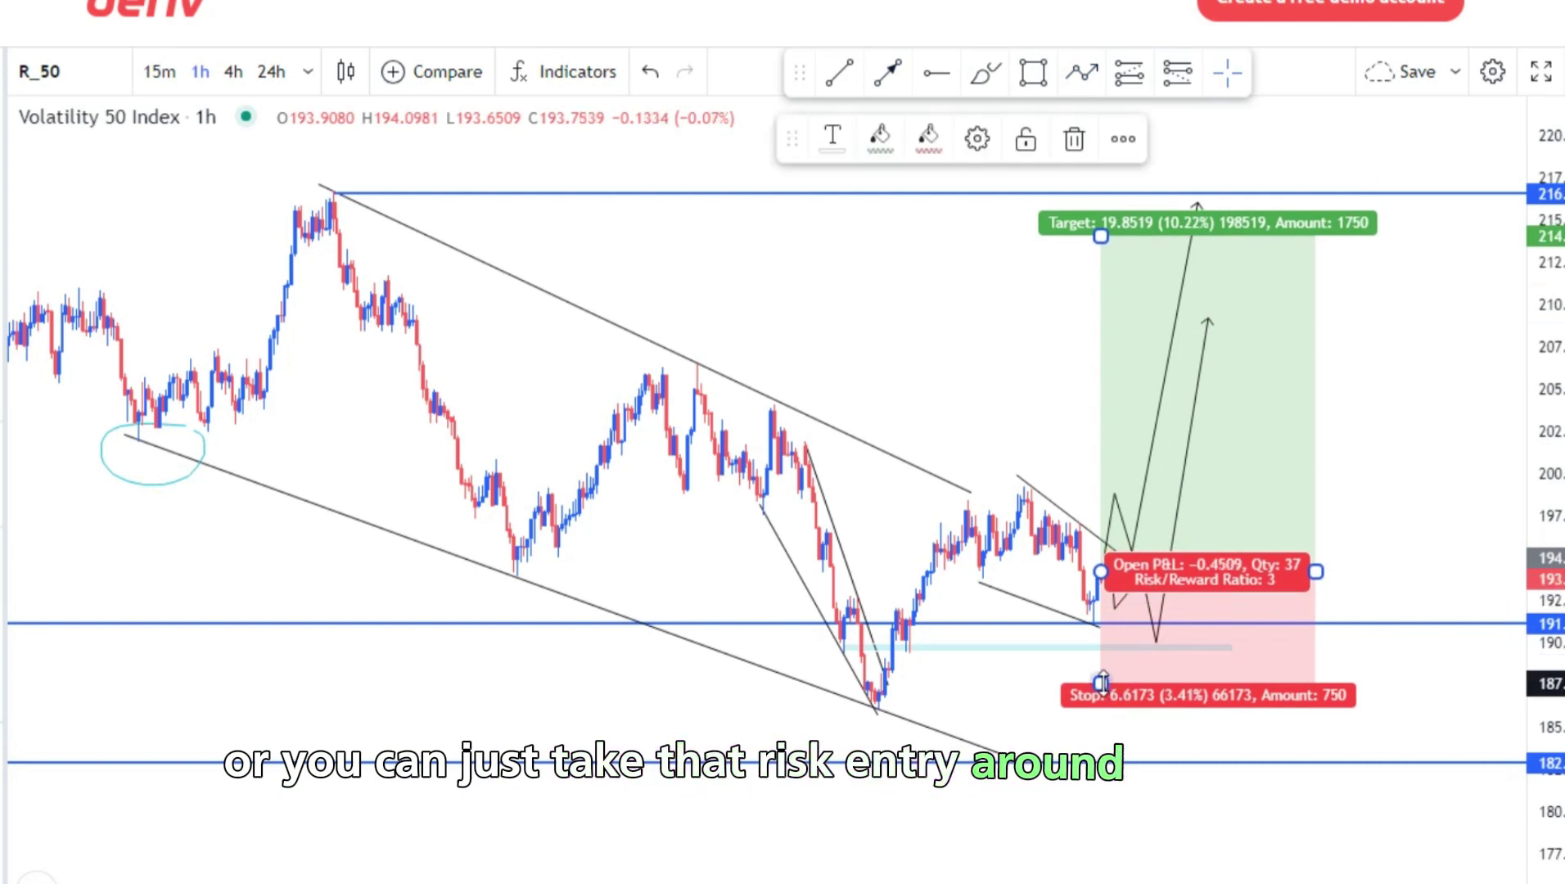
mouse_move(1102, 681)
mouse_down()
mouse_move(1094, 657)
mouse_move(1079, 671)
mouse_up()
scroll(1184, 273, down, 2)
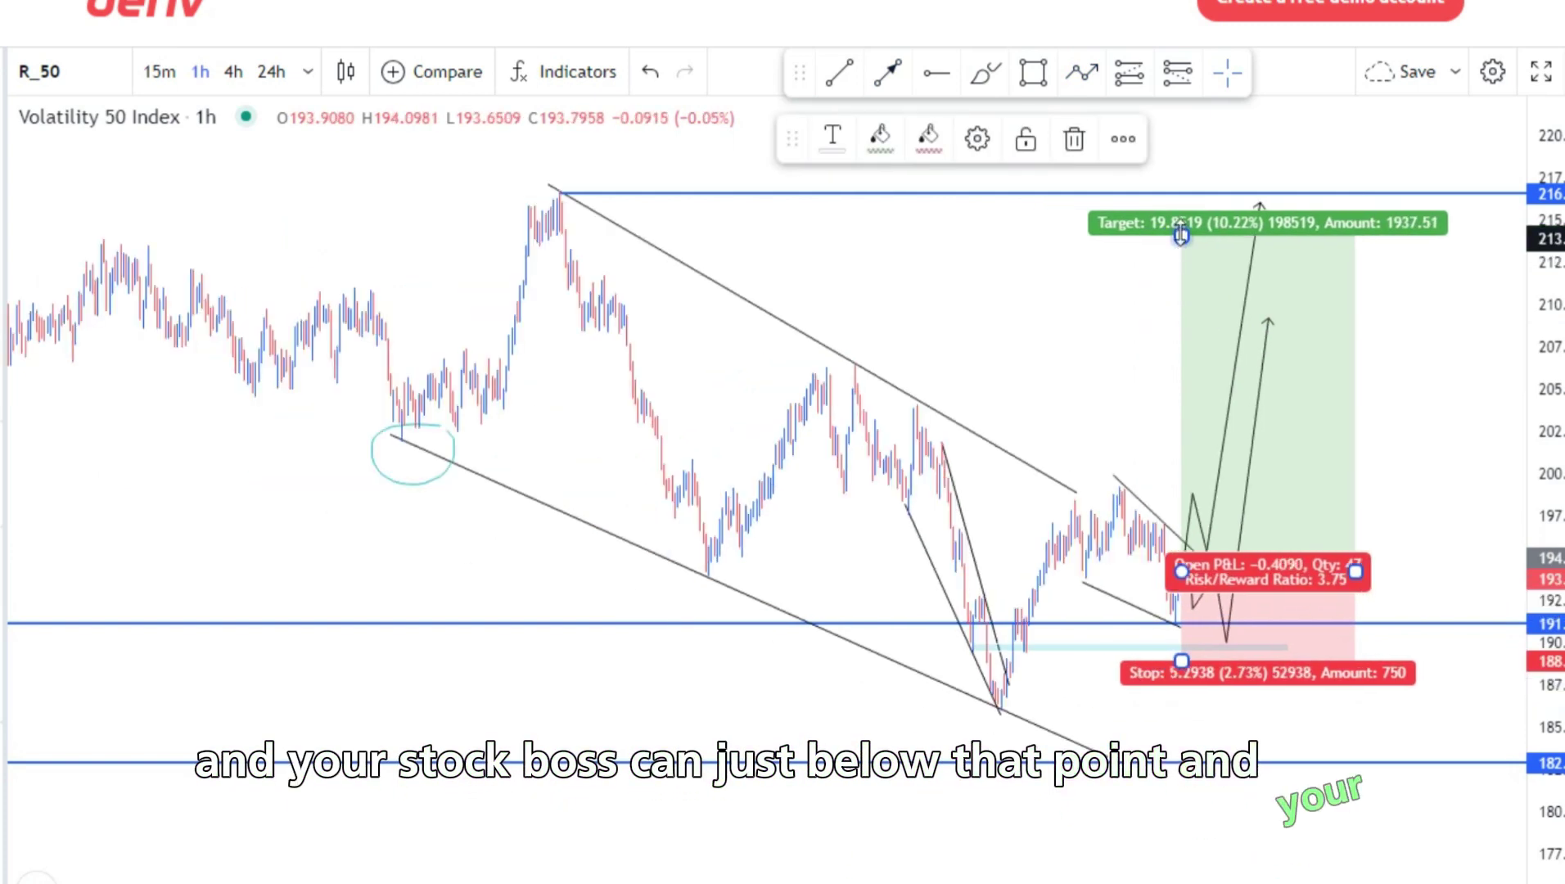
drag(1181, 235, 1182, 196)
click(1093, 366)
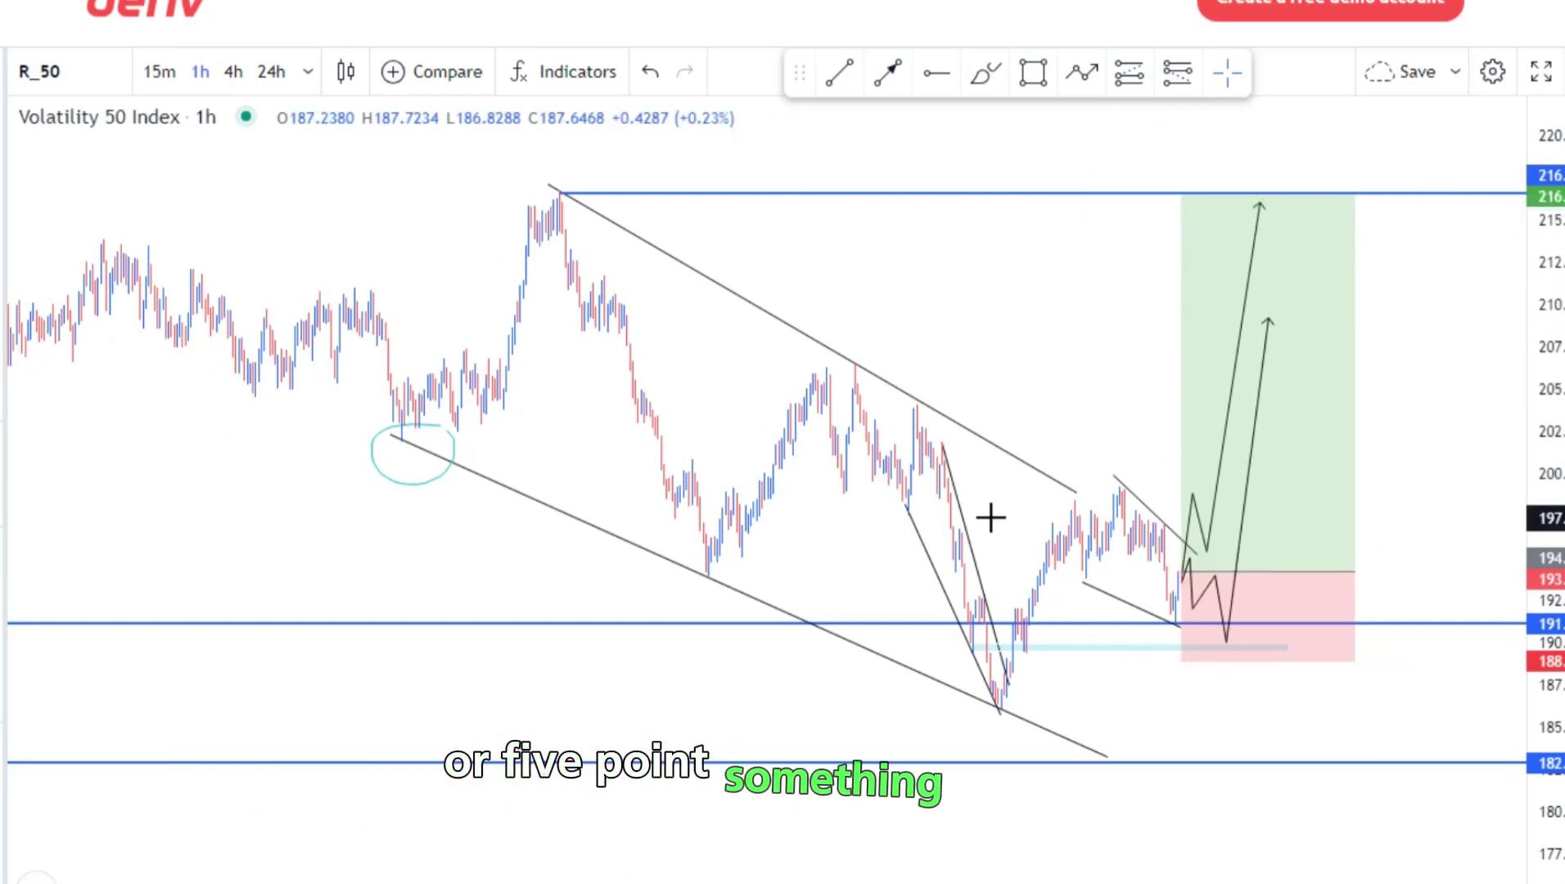
Draw a rising trend line along the major lows, from the low at about 153 to just beyond the latest major low
scroll(991, 518, down, 4)
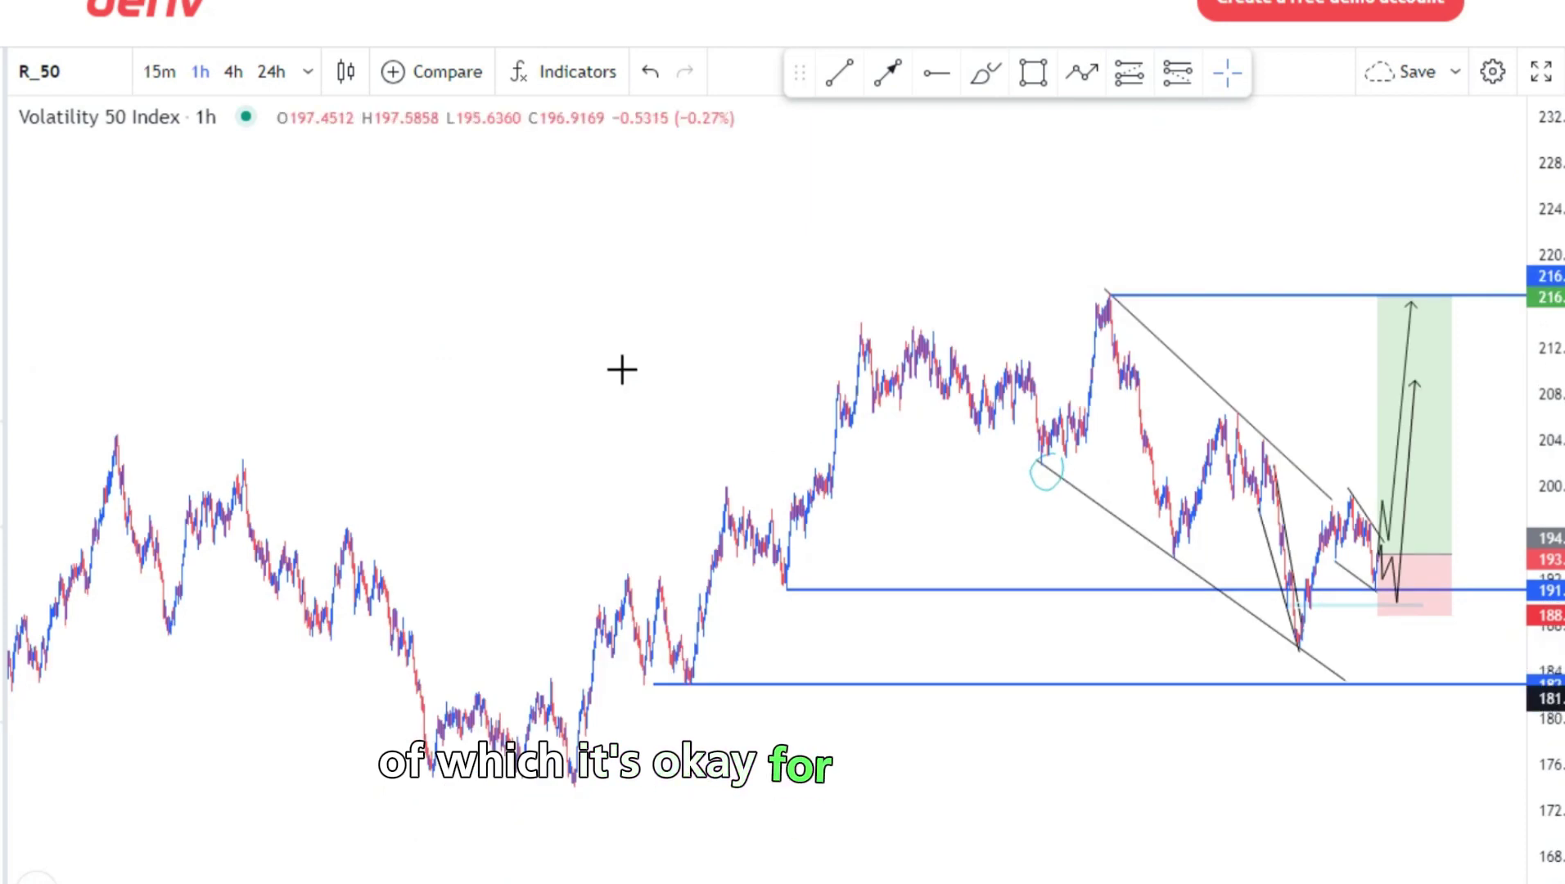
scroll(622, 368, down, 5)
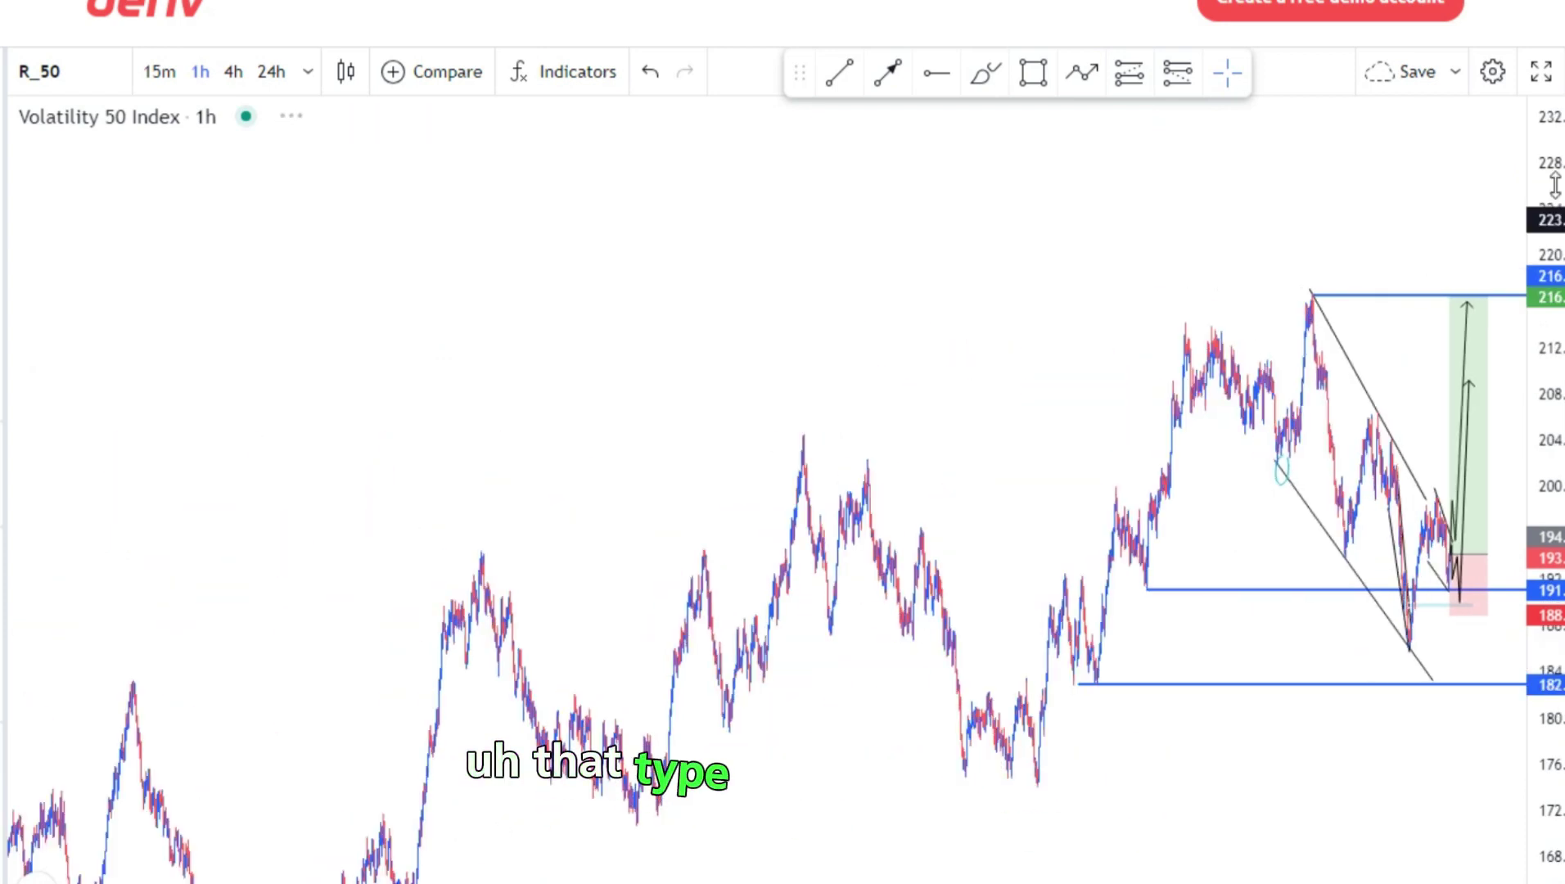
drag(1556, 185, 1502, 531)
drag(1055, 661, 845, 546)
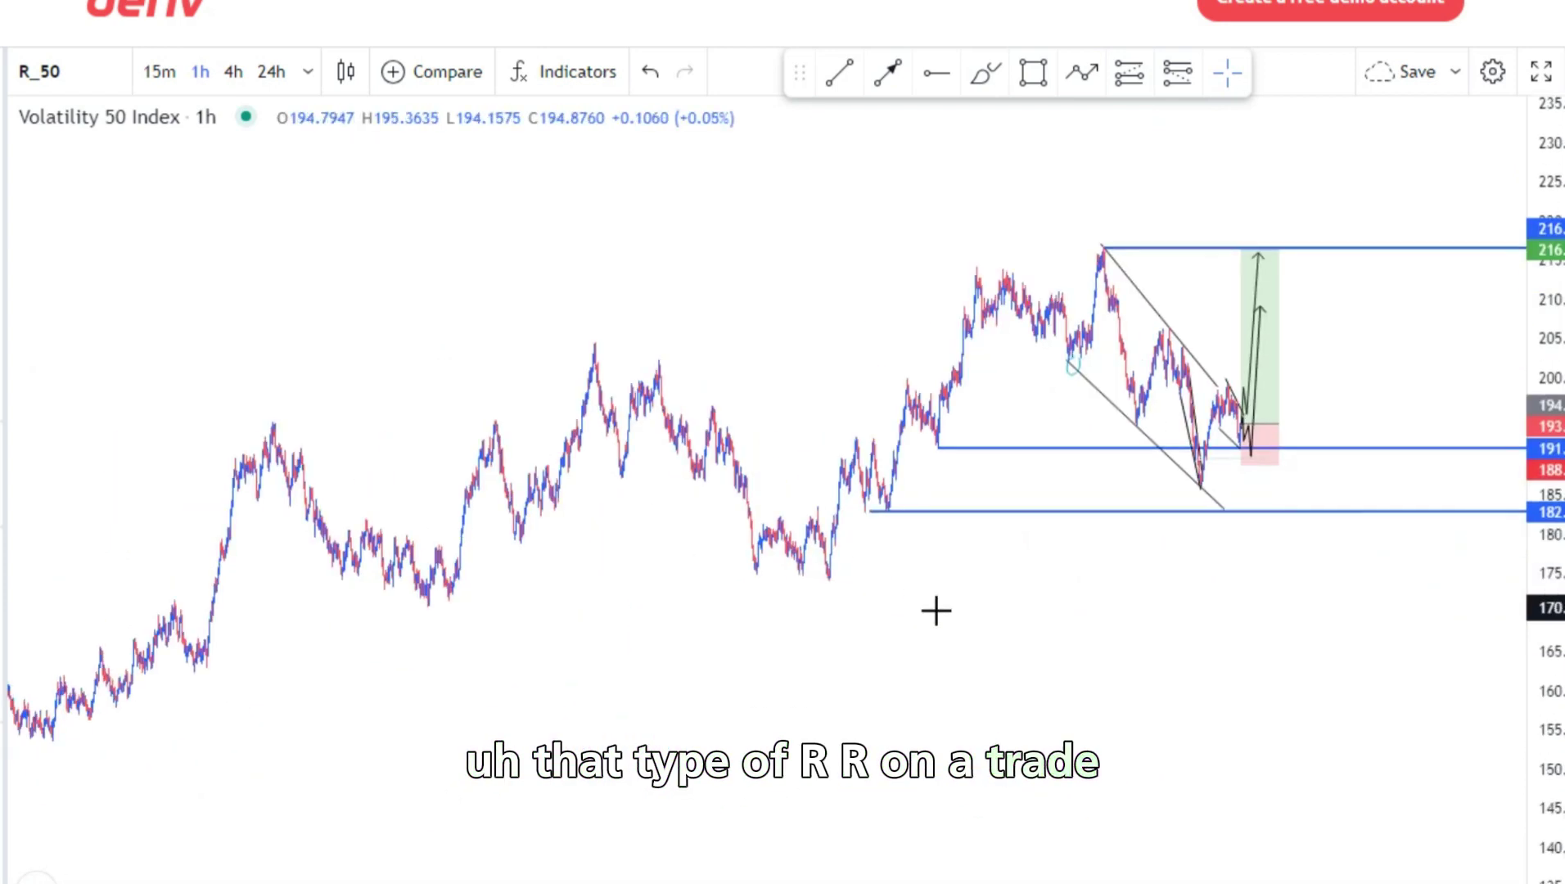
drag(935, 610, 1169, 610)
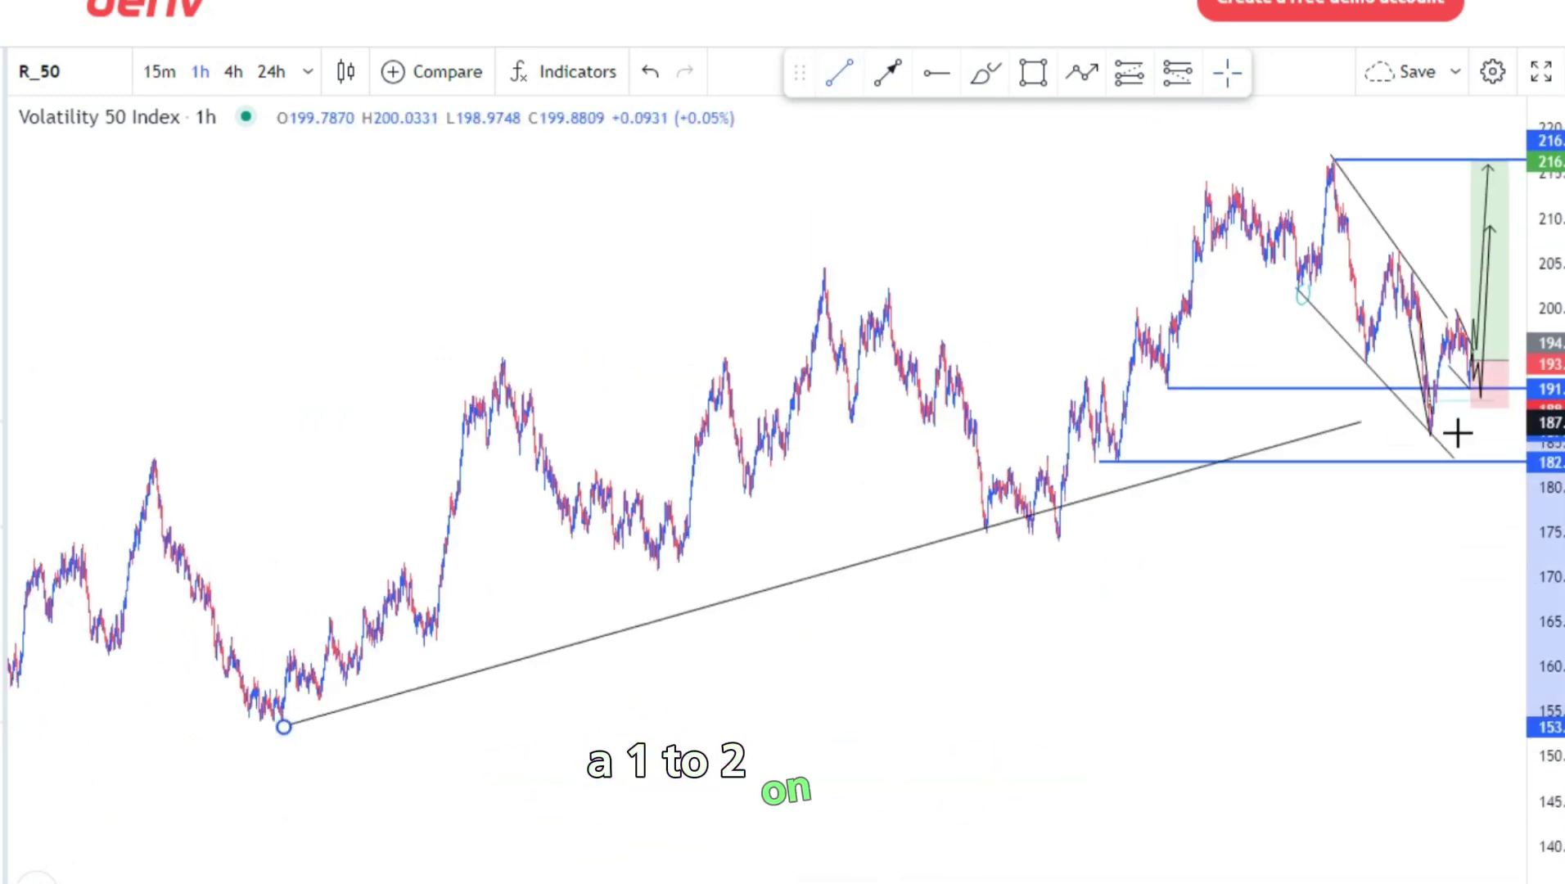
click(1517, 412)
click(972, 237)
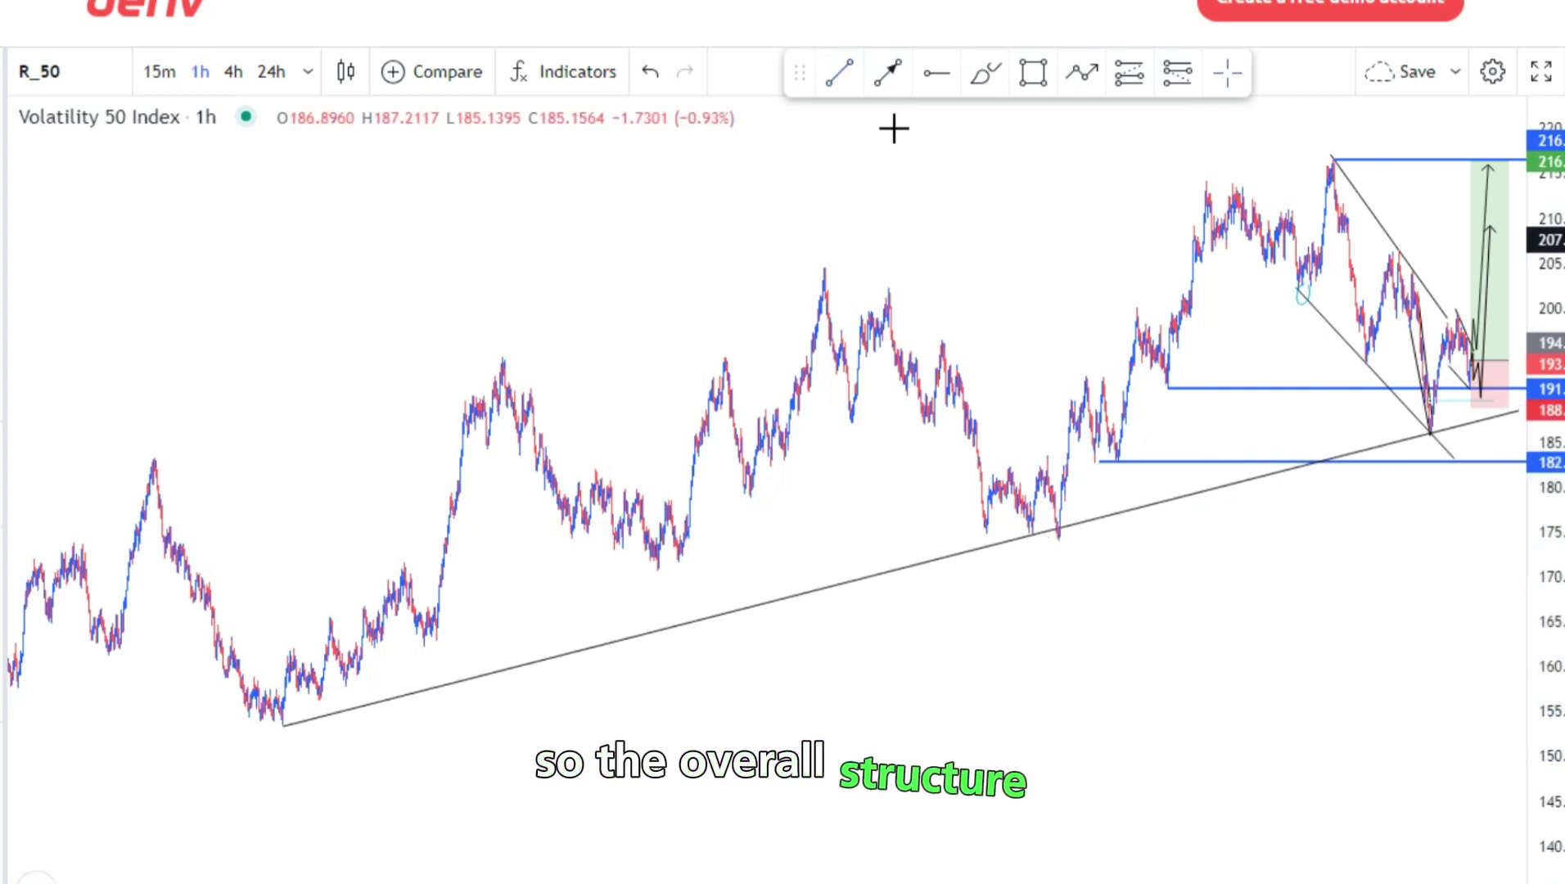
Draw a rising upper channel line along the major highs from about 182 to 218, and extend the lower line further past the latest low
click(846, 78)
click(141, 461)
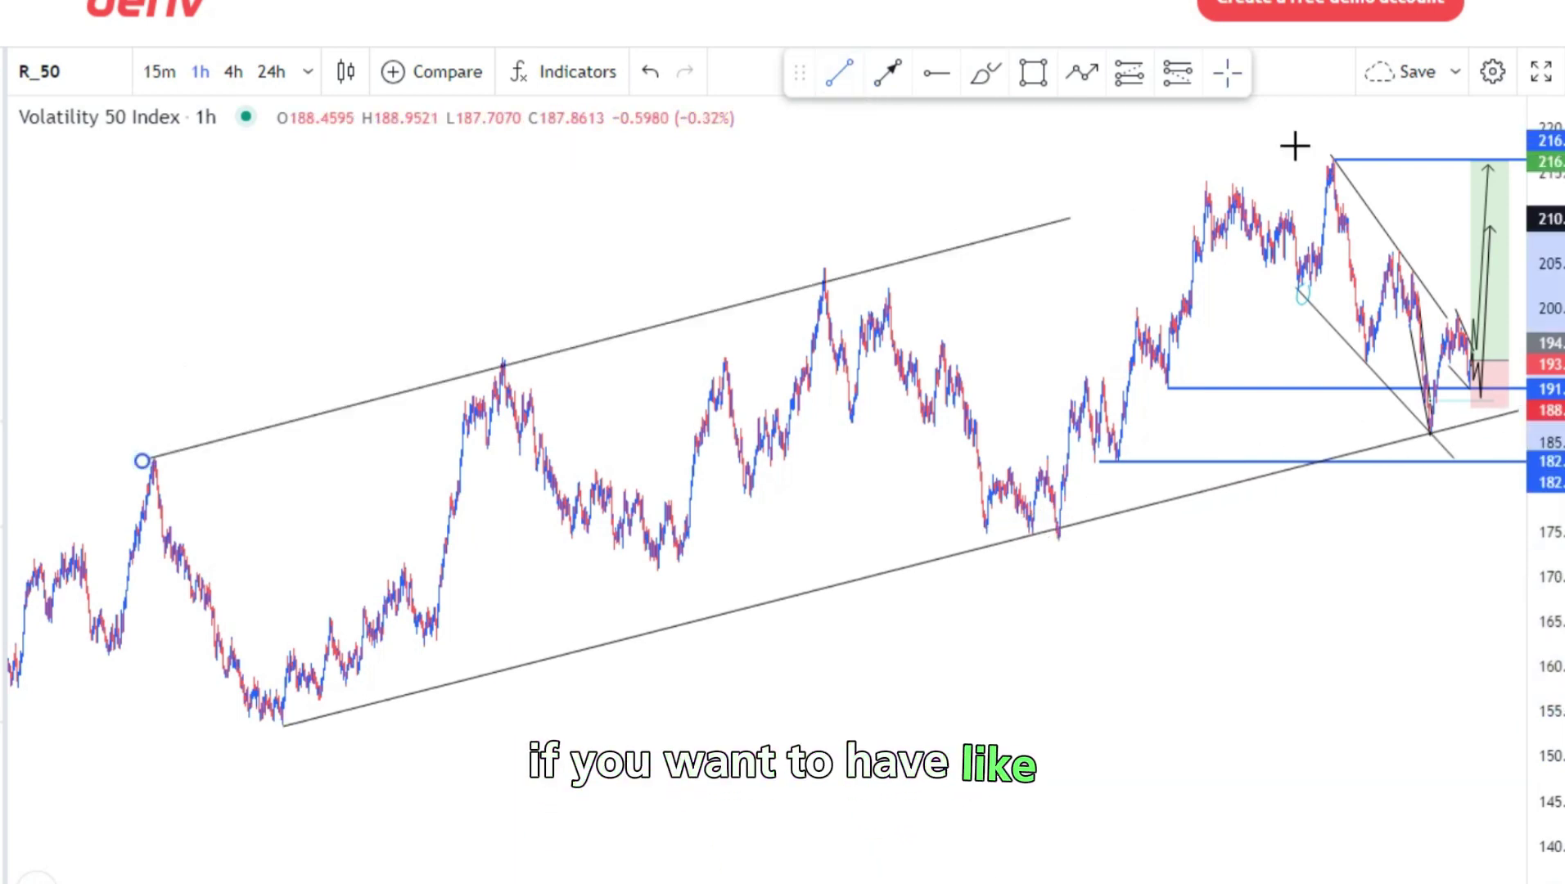
click(1383, 139)
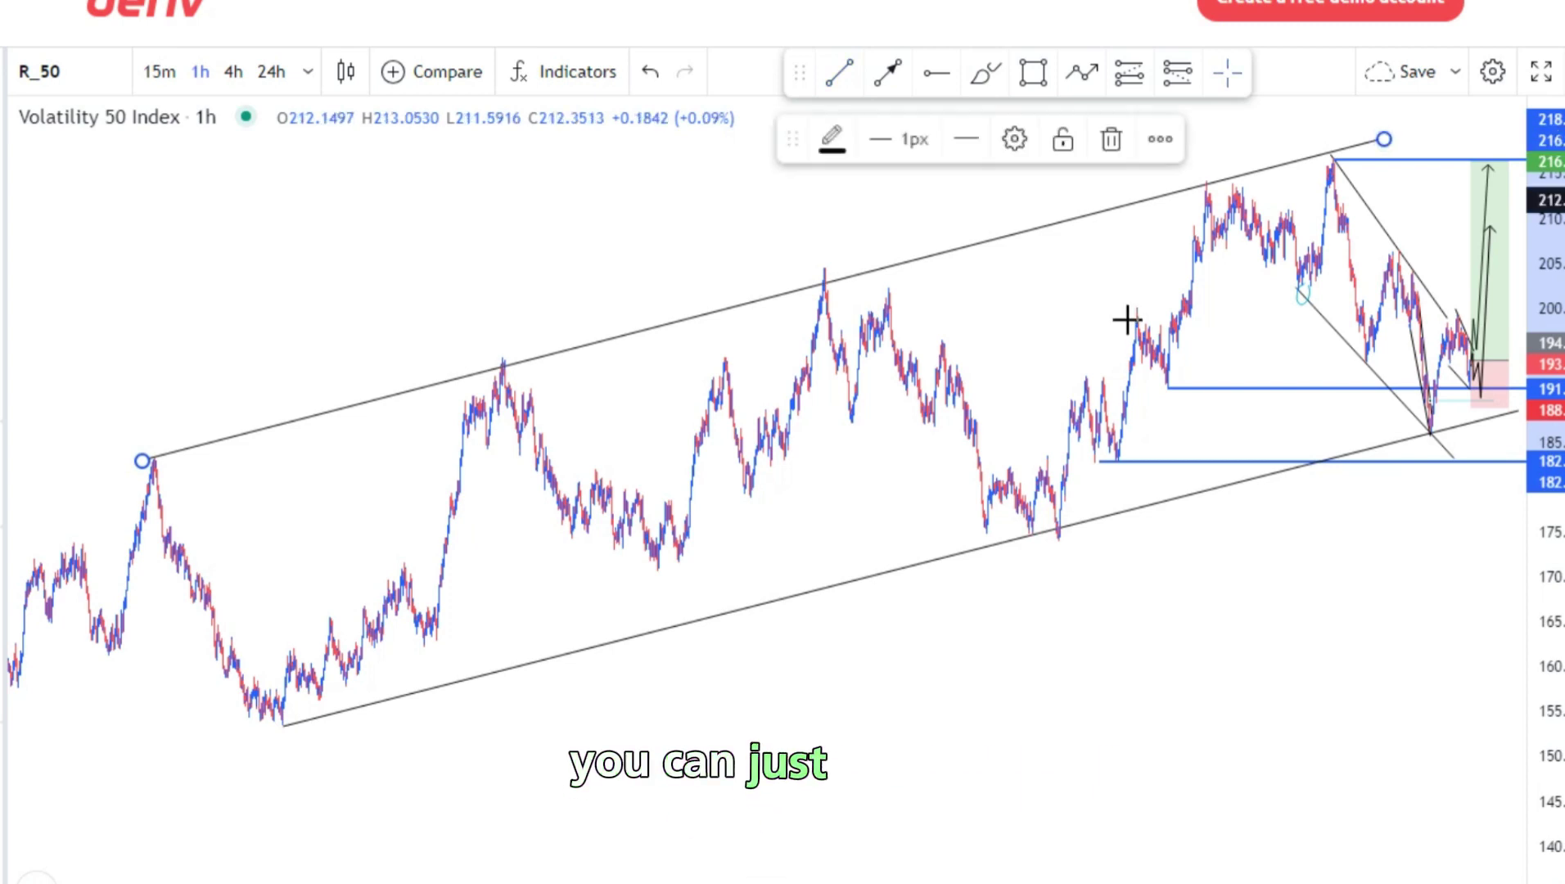
drag(921, 363, 752, 395)
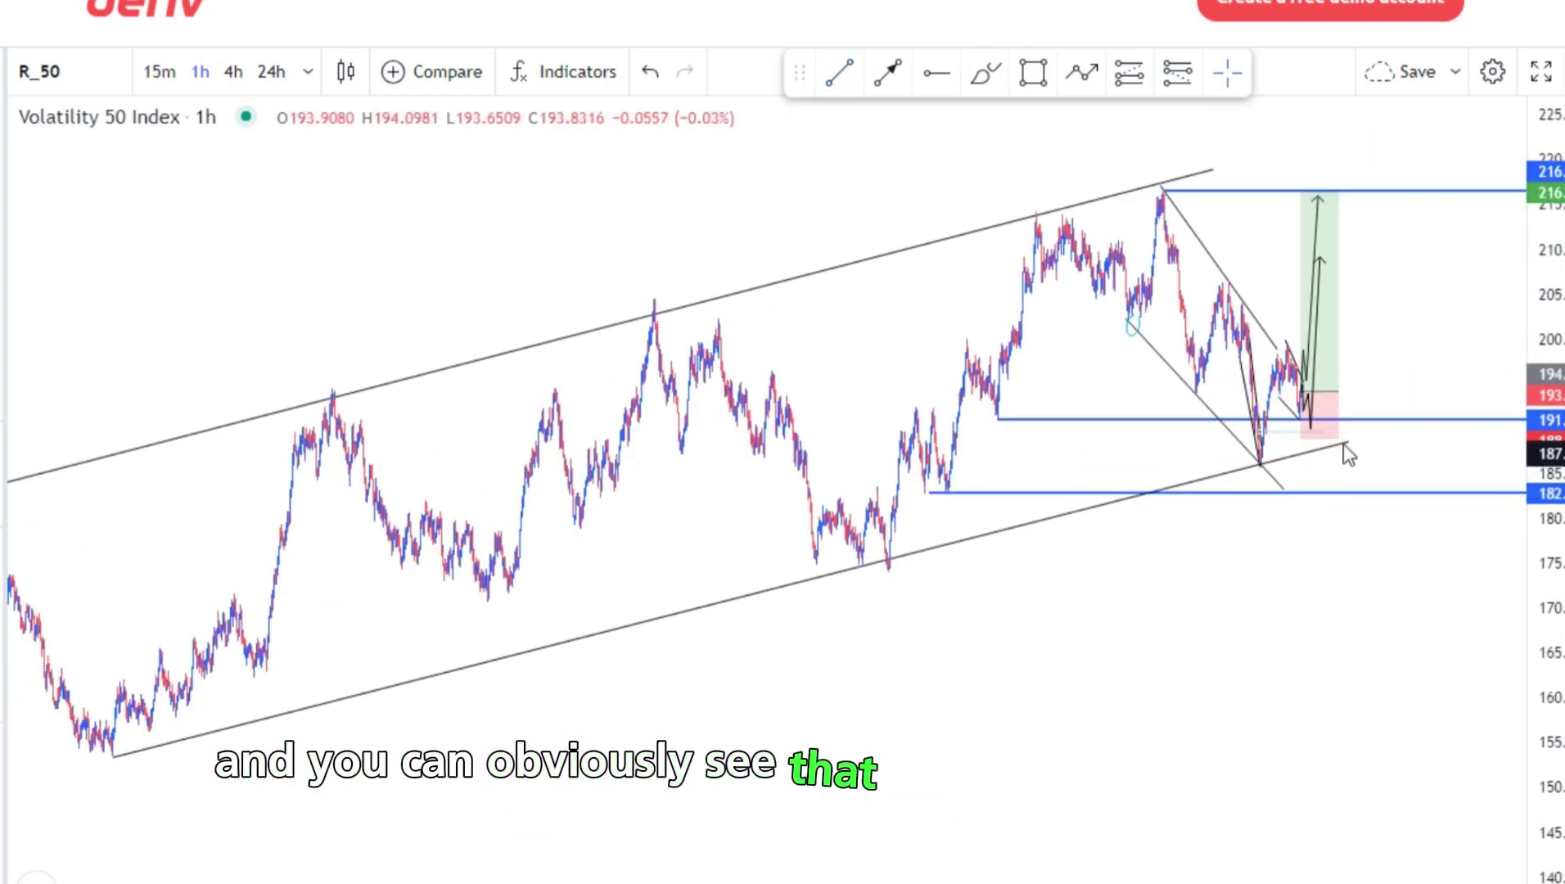
drag(1346, 444, 1414, 427)
click(942, 128)
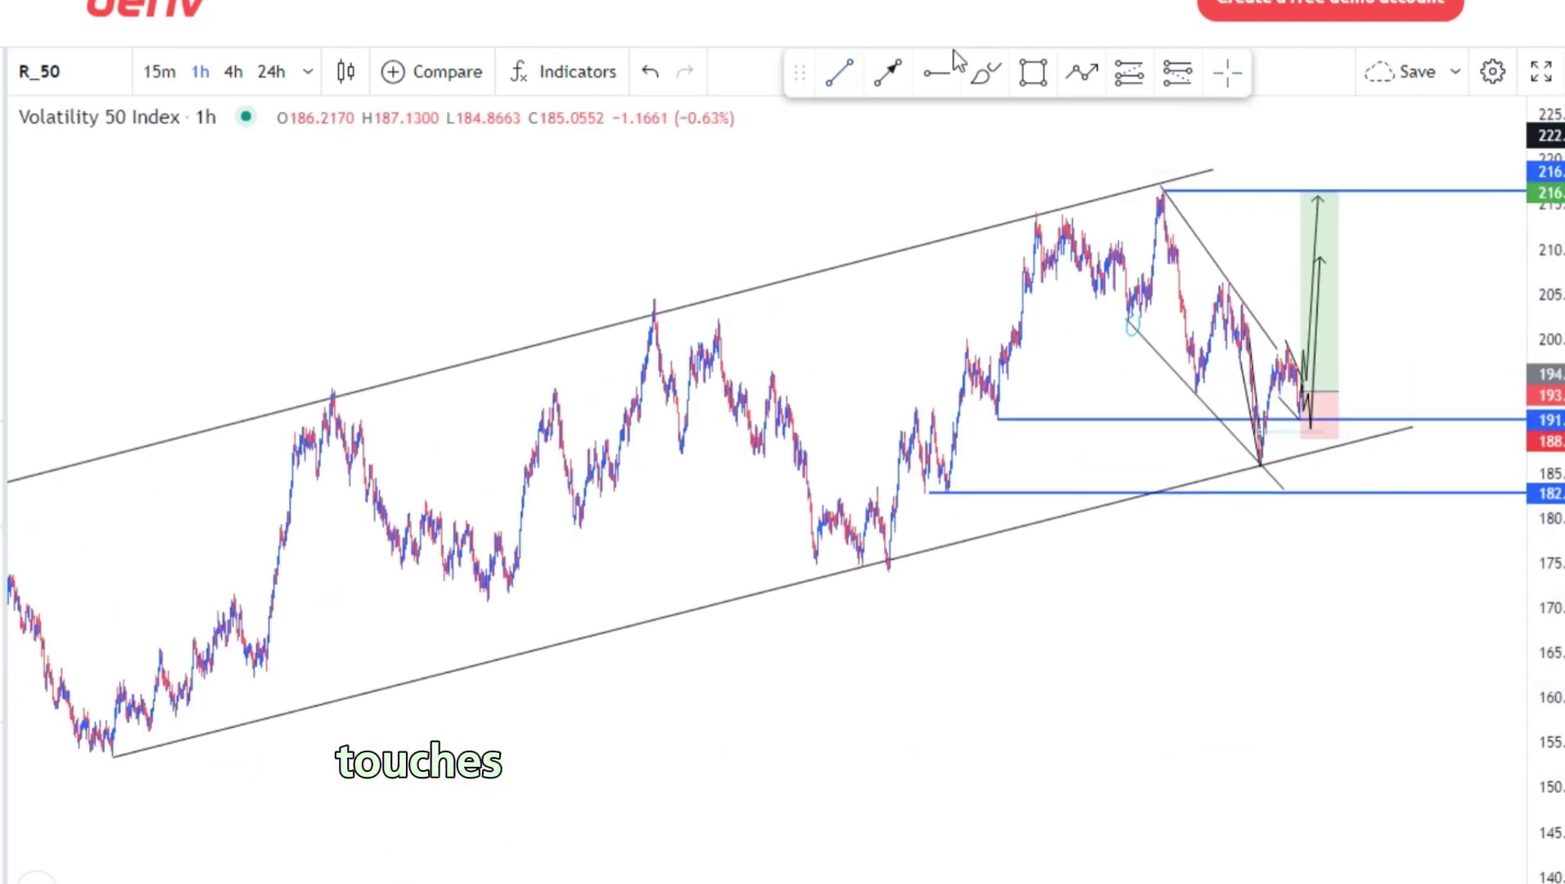
Circle the three major lows touching the rising channel's lower line and three highs touching its upper line with the brush
mouse_move(126, 752)
mouse_down()
mouse_move(101, 747)
mouse_move(142, 737)
mouse_up()
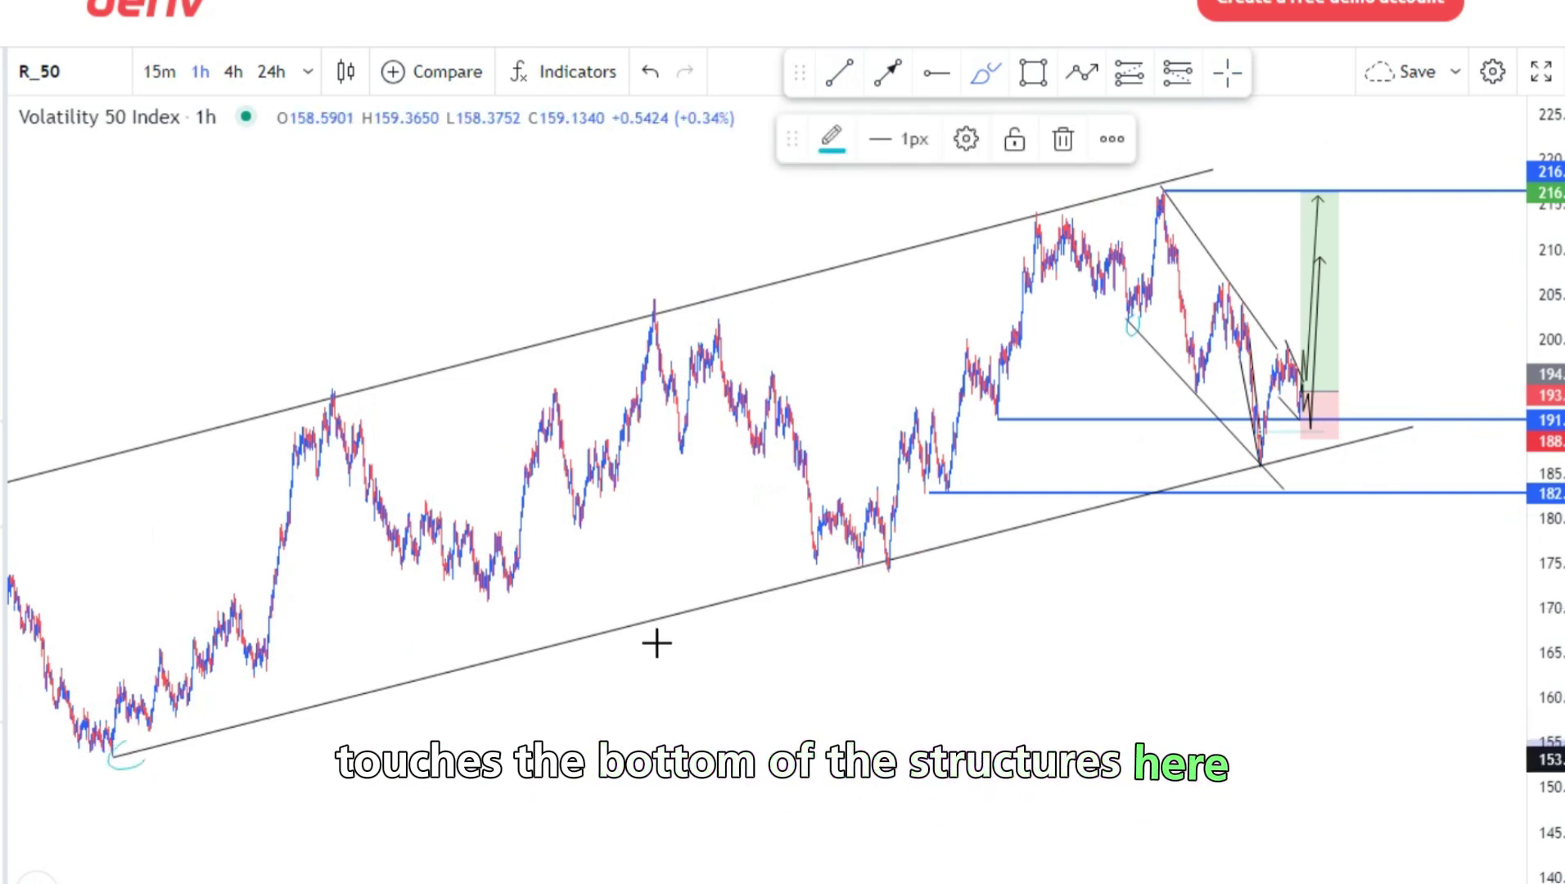
mouse_move(888, 544)
mouse_down()
mouse_move(912, 562)
mouse_move(887, 553)
mouse_up()
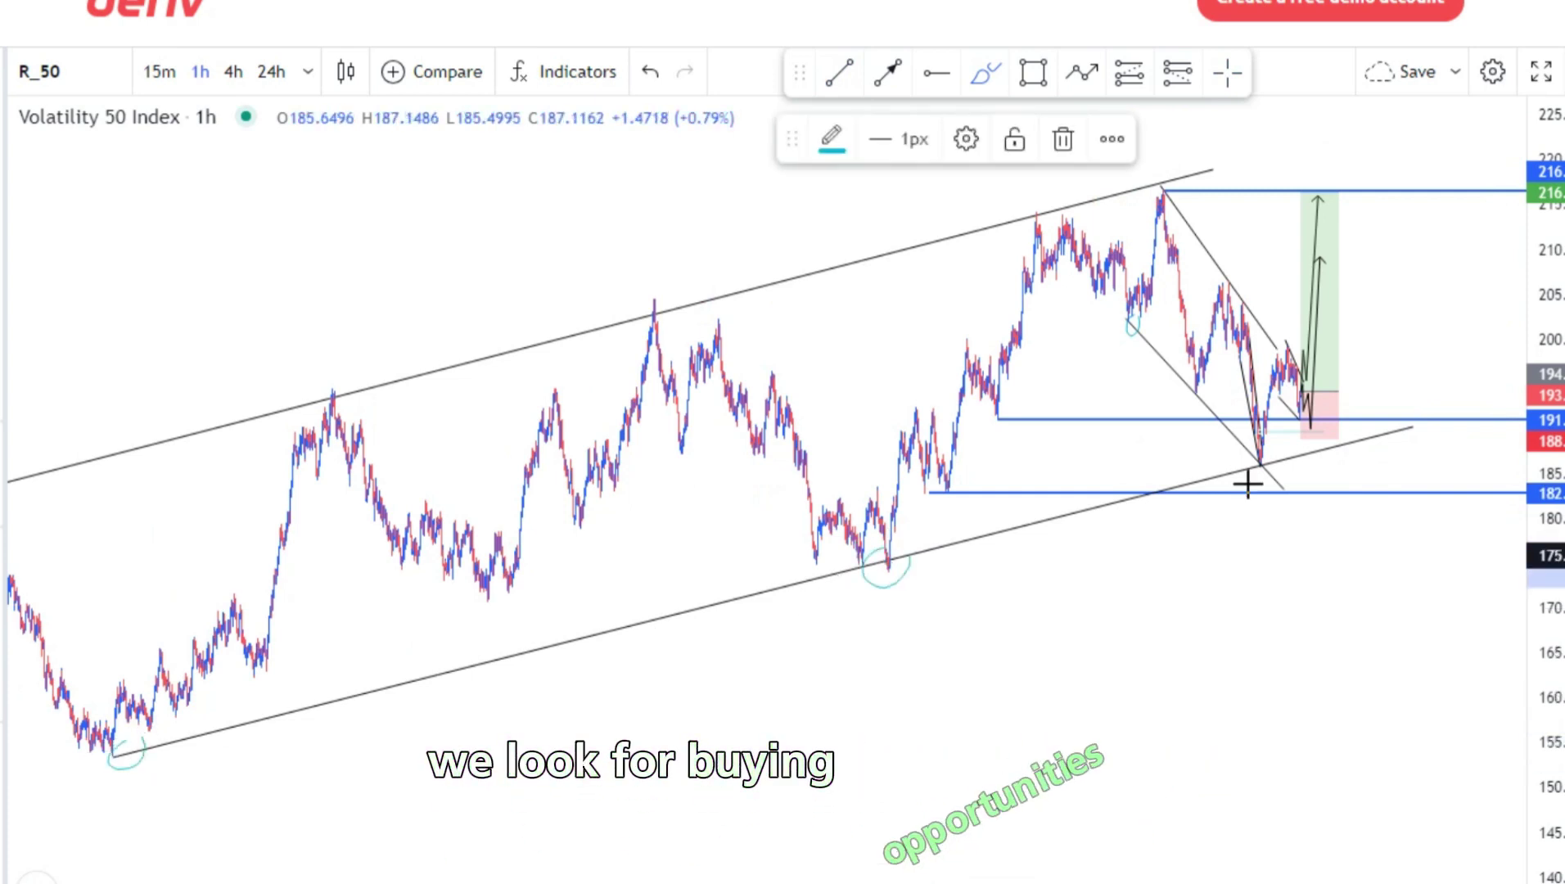
drag(1291, 449, 1304, 449)
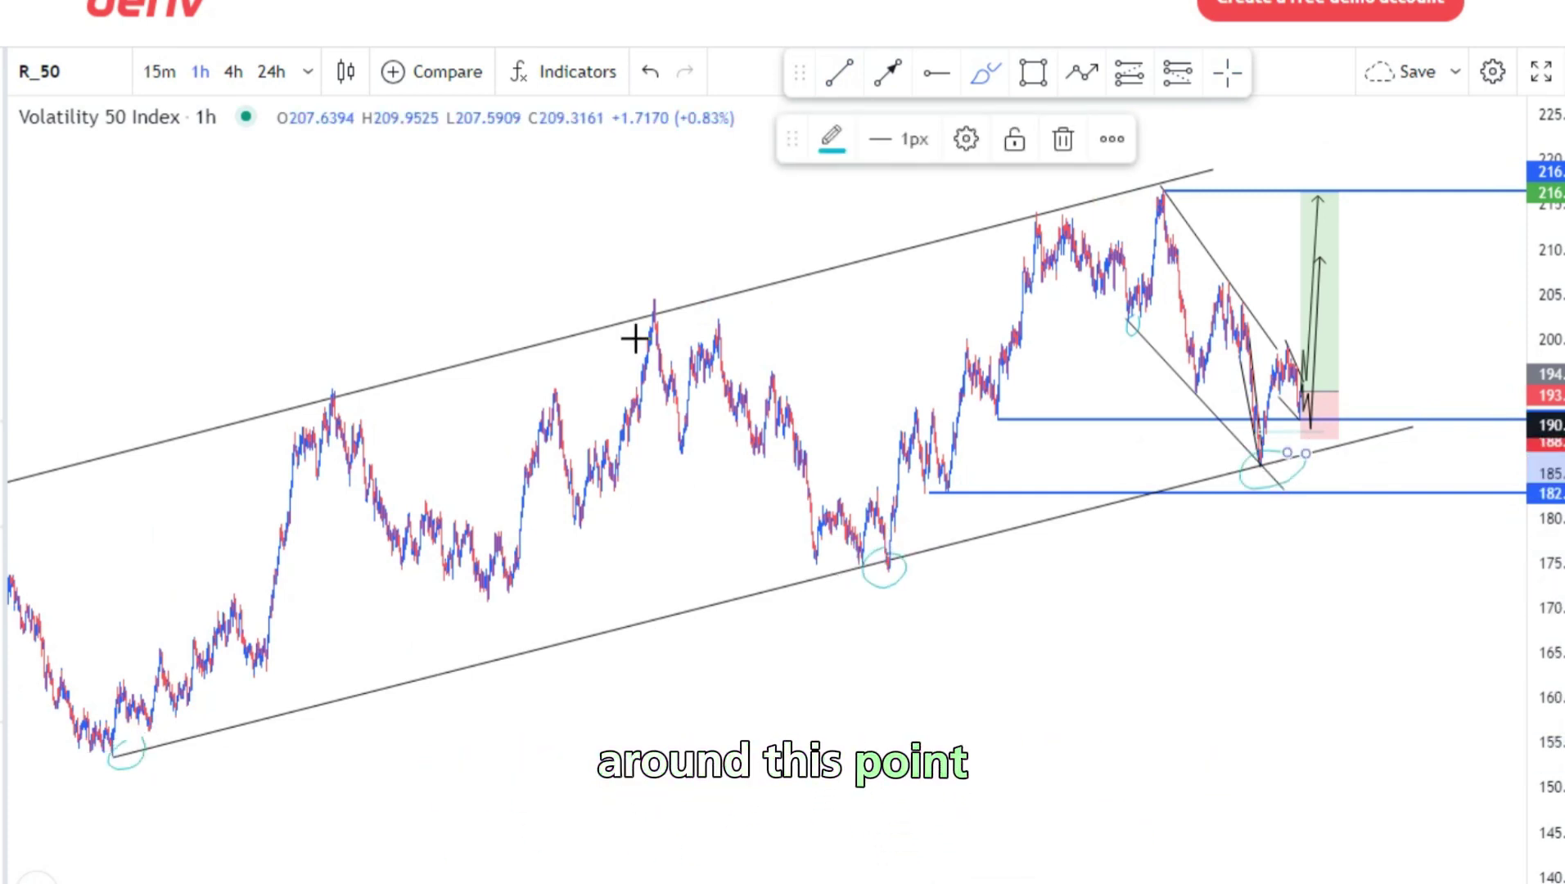
drag(664, 279, 682, 291)
mouse_move(1080, 209)
mouse_down()
mouse_move(1006, 214)
mouse_move(1082, 229)
mouse_up()
drag(370, 349, 327, 397)
drag(327, 397, 350, 369)
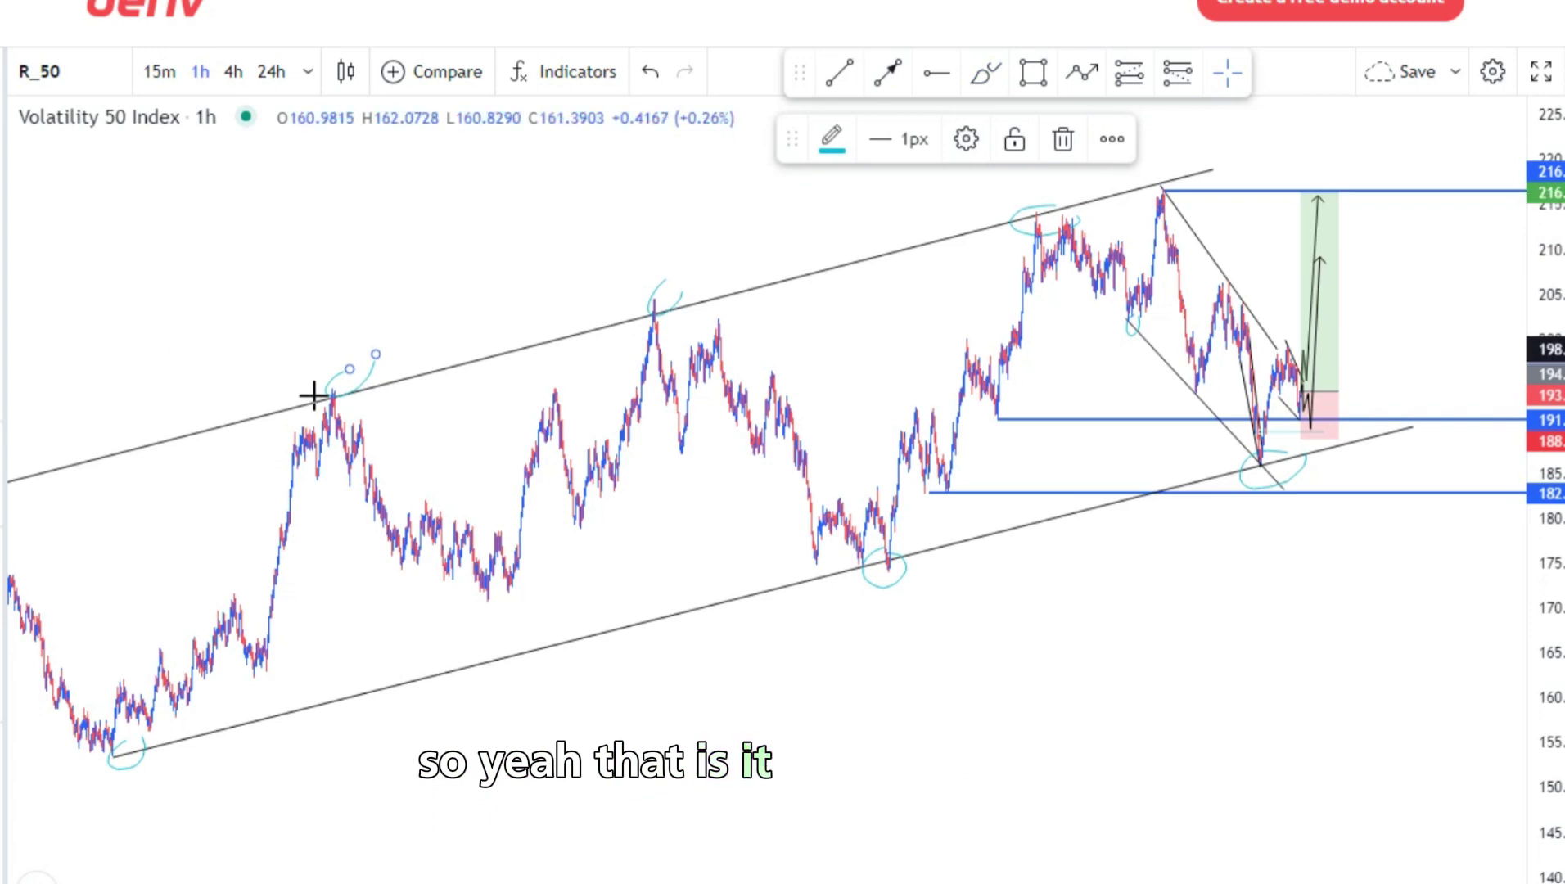
drag(1550, 459, 1549, 344)
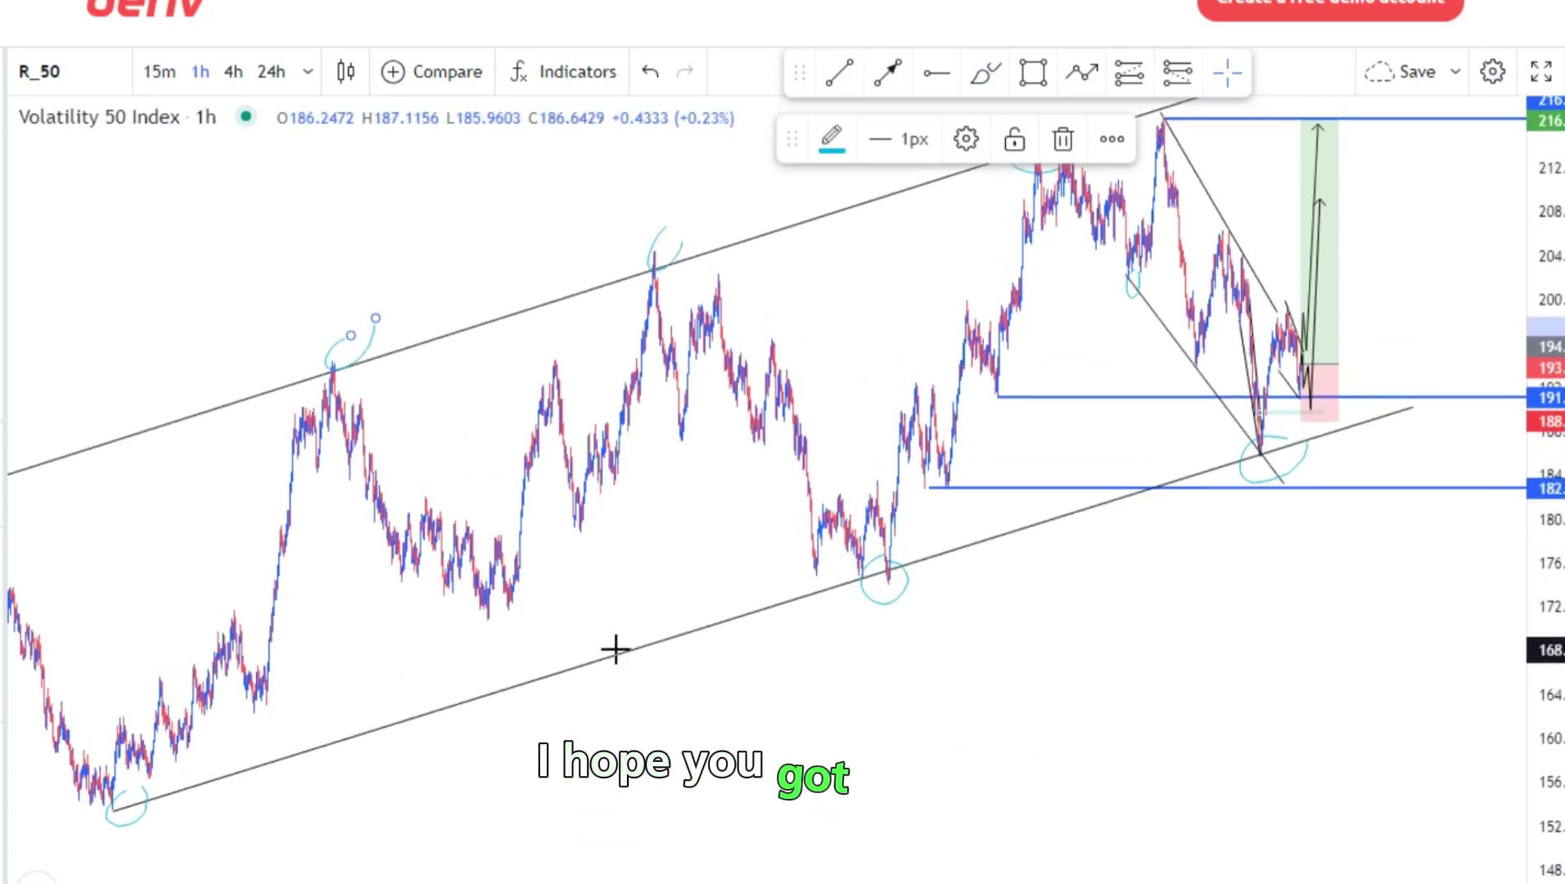